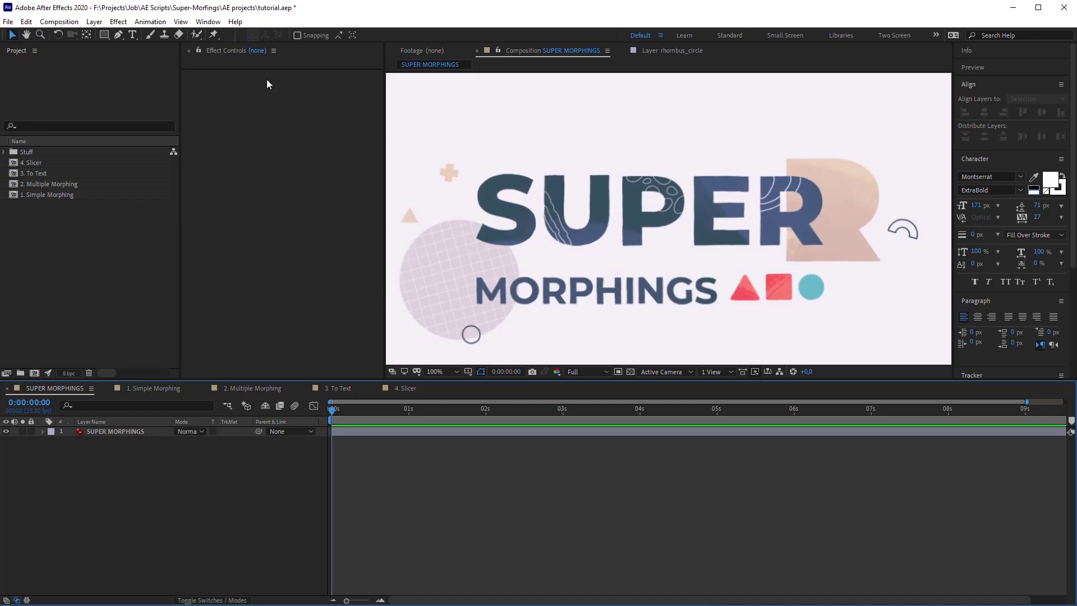
- Open the Super Morphings.jsxbin panel from the Window menu and dock it beside Effect Controls
click(208, 22)
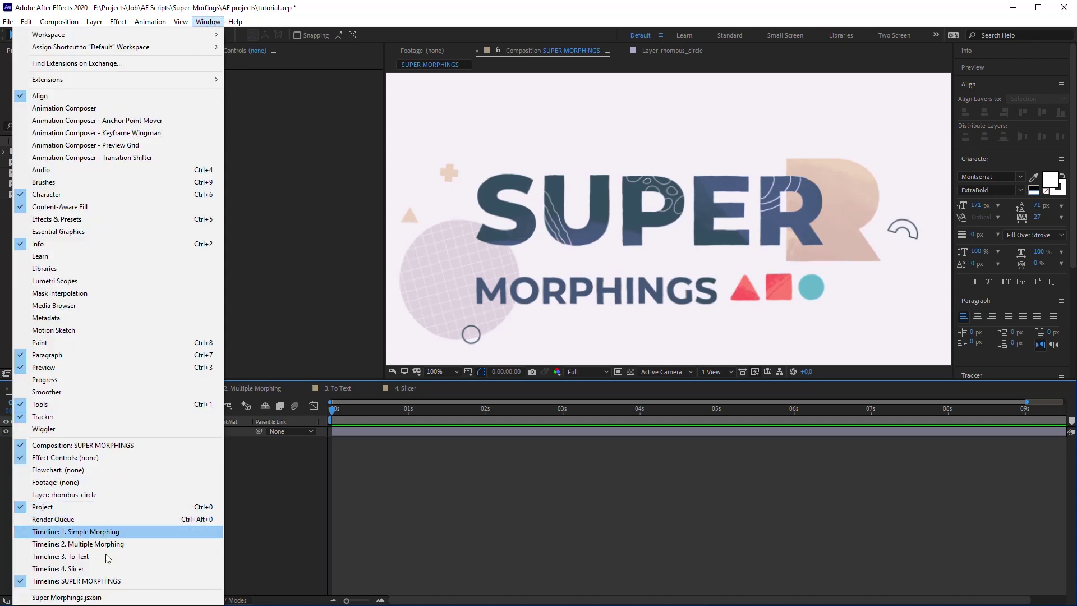
click(83, 598)
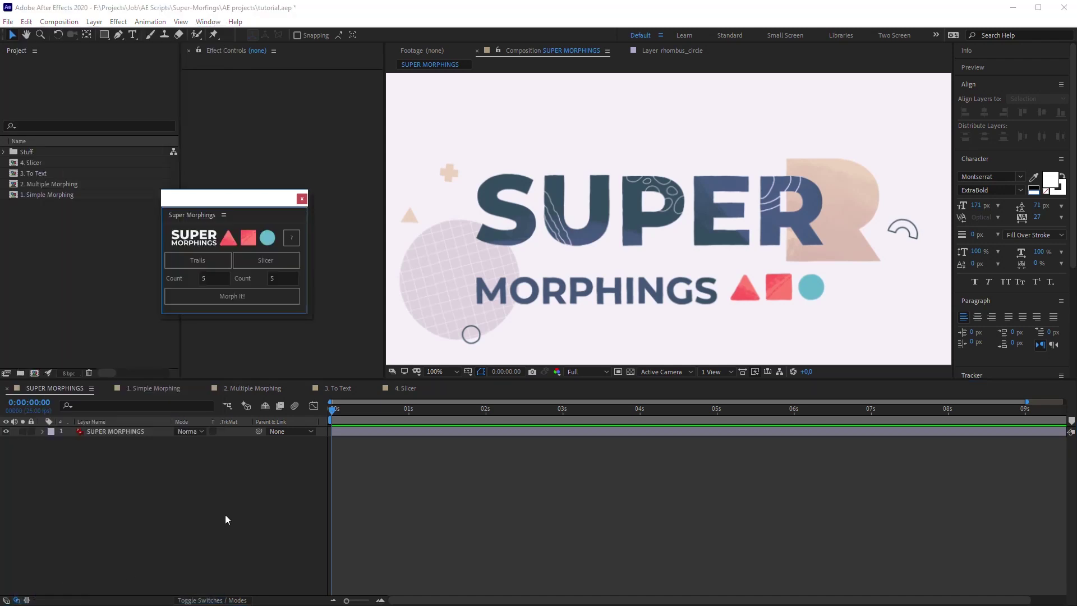
drag(238, 211, 264, 336)
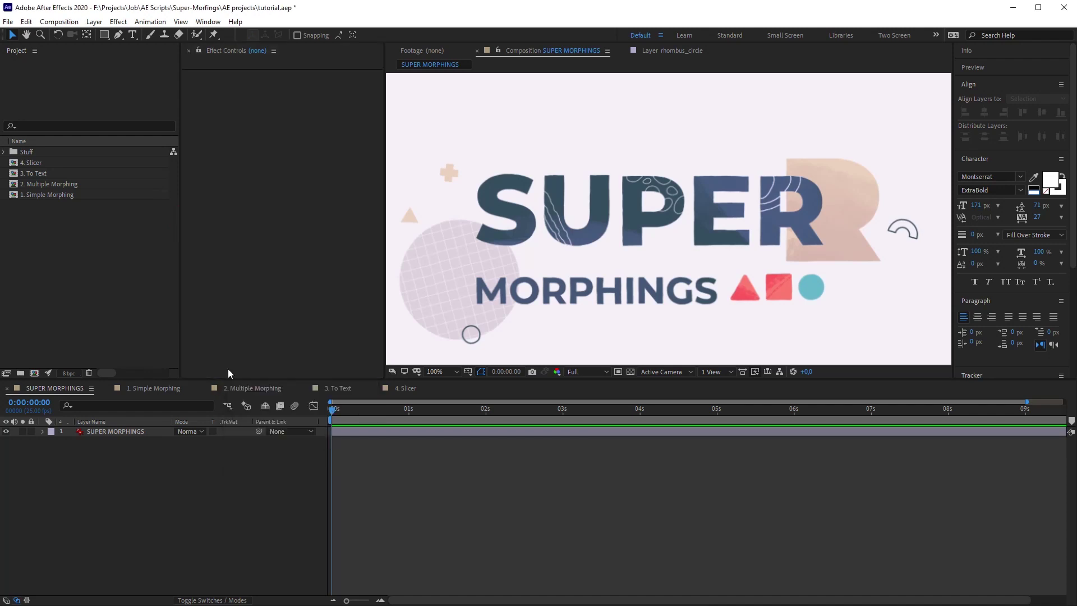
- Undock the Super Morphings panel and shrink the floating window shorter and narrower
right_click(226, 223)
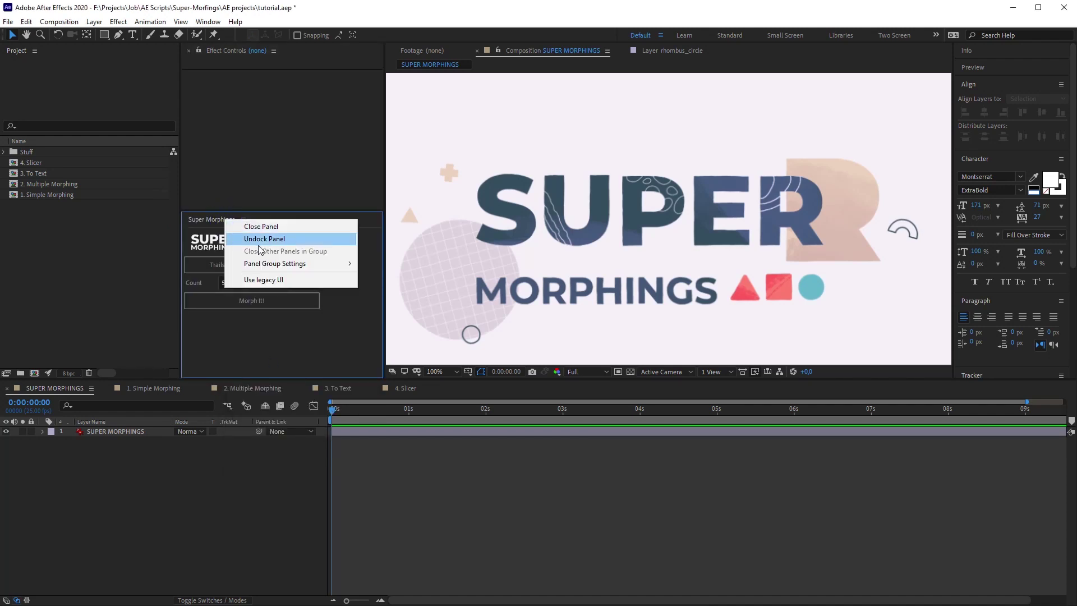
click(274, 236)
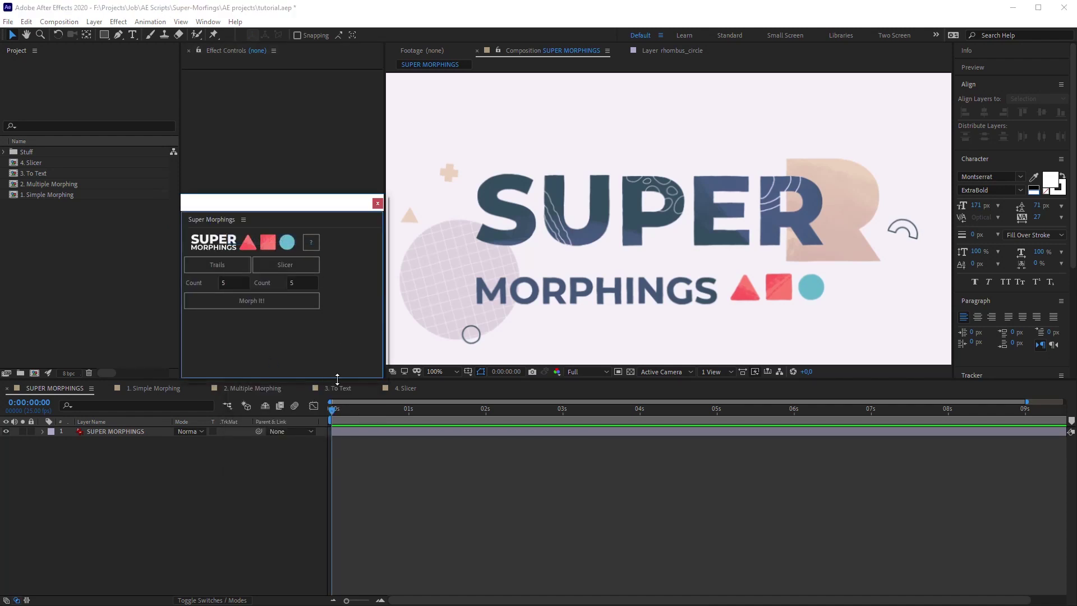
drag(337, 379, 327, 313)
drag(387, 262, 359, 262)
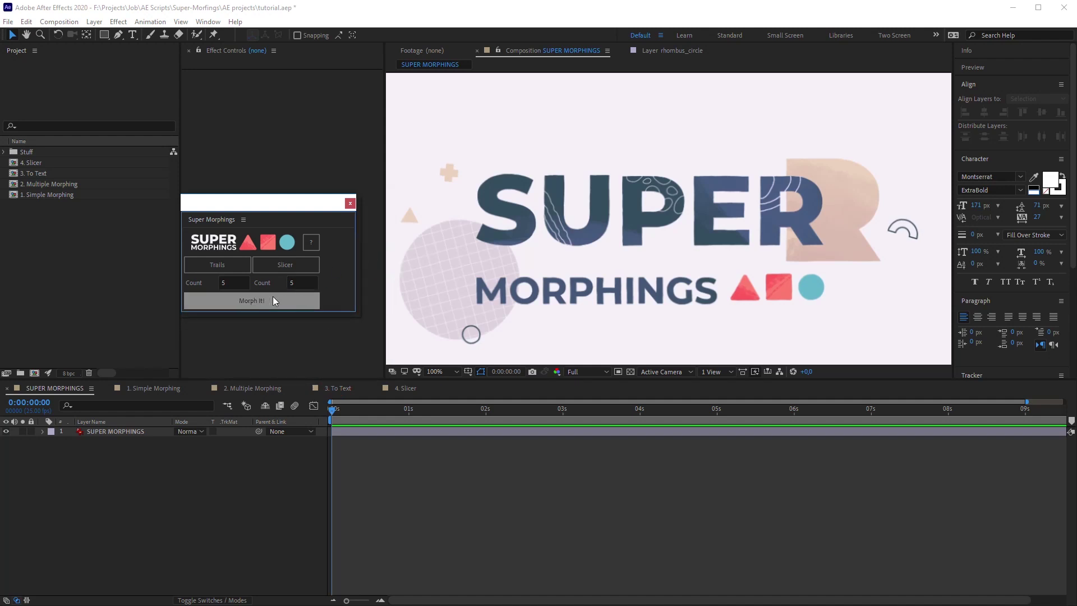
- In 1. Simple Morphing, select hand and apple and run Morph It! to morph the hand into the apple
click(164, 388)
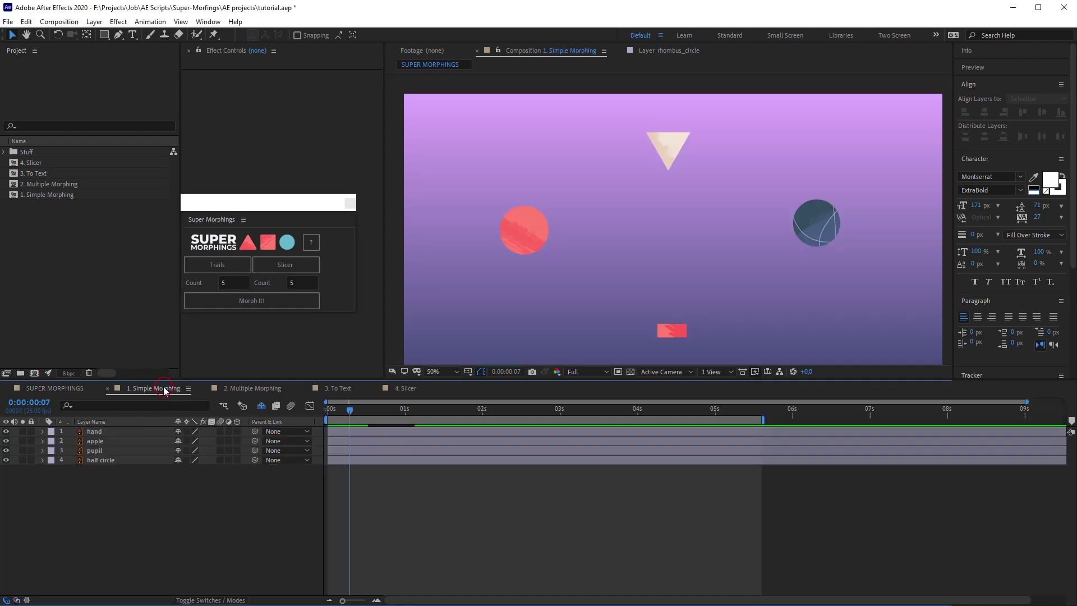
click(367, 433)
shift+click(375, 442)
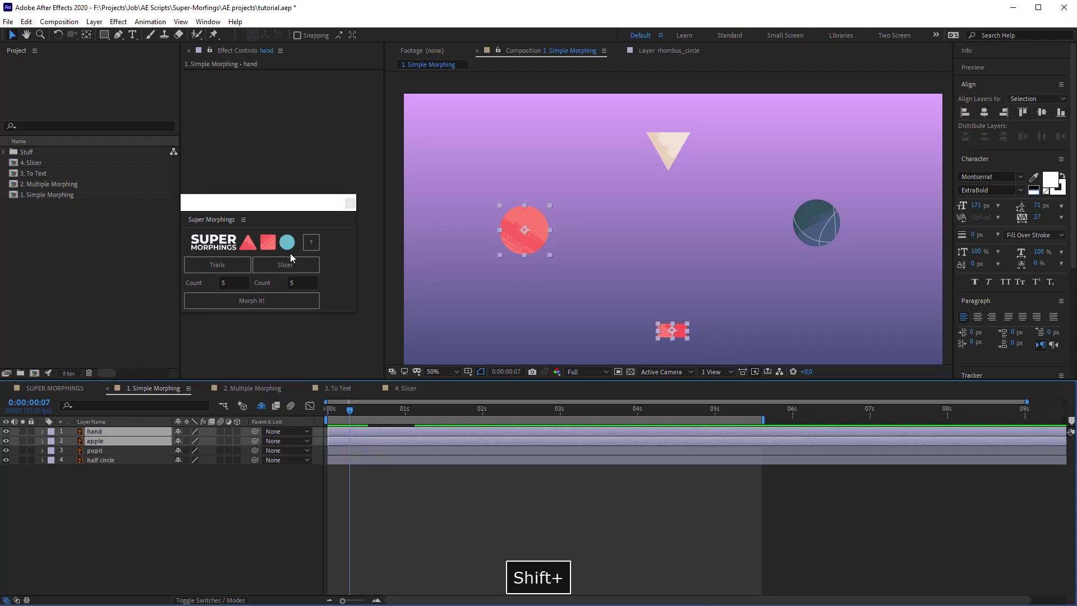
click(288, 301)
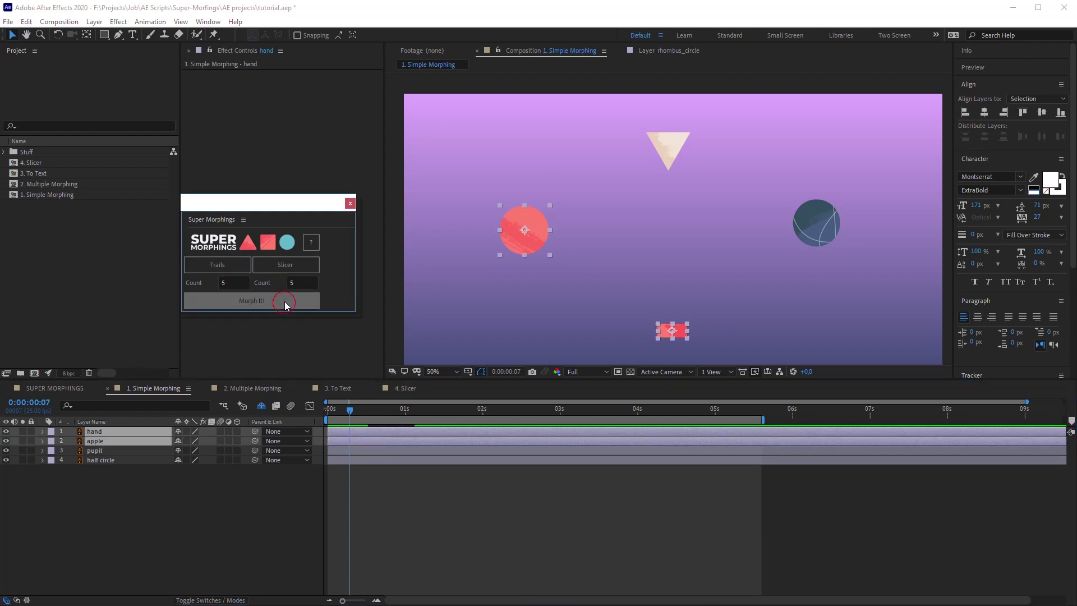
- Show the hand layer's new keyframed properties with U and move the Super Morphings panel aside
click(364, 436)
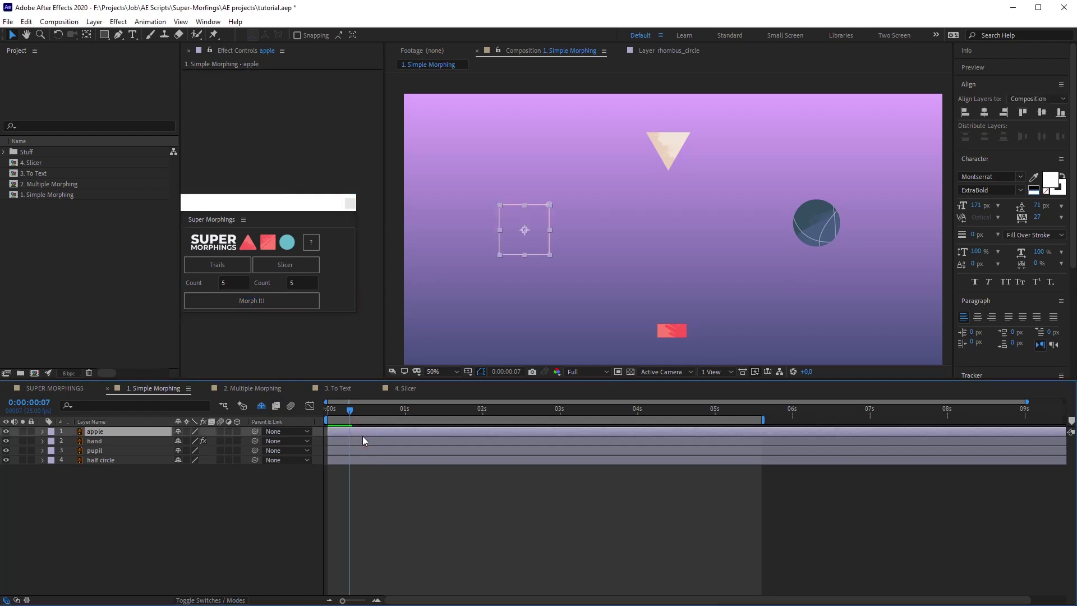
click(366, 440)
key(u)
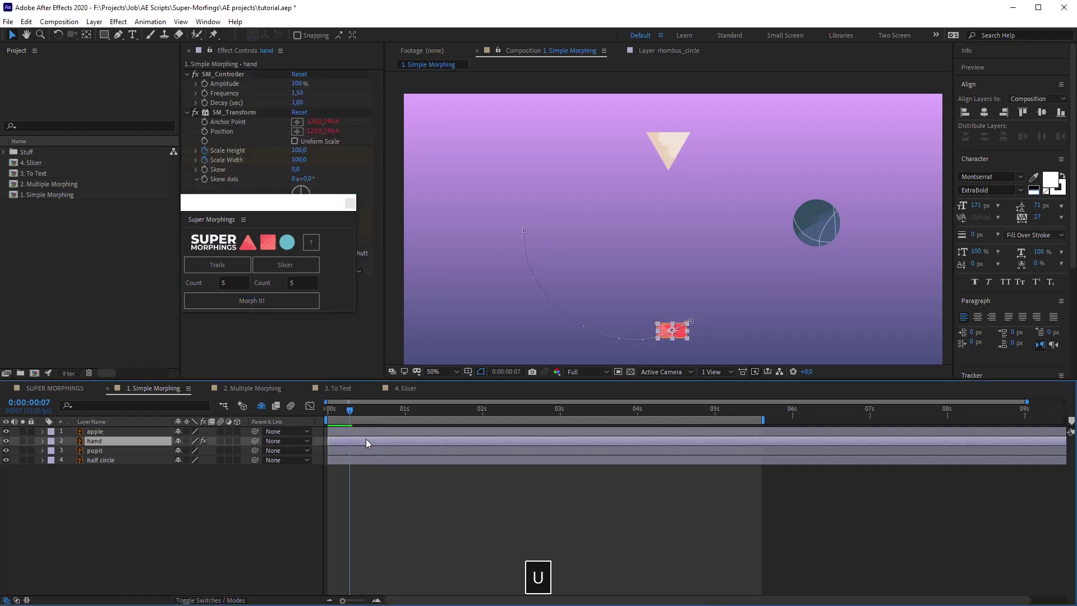
drag(223, 203, 194, 323)
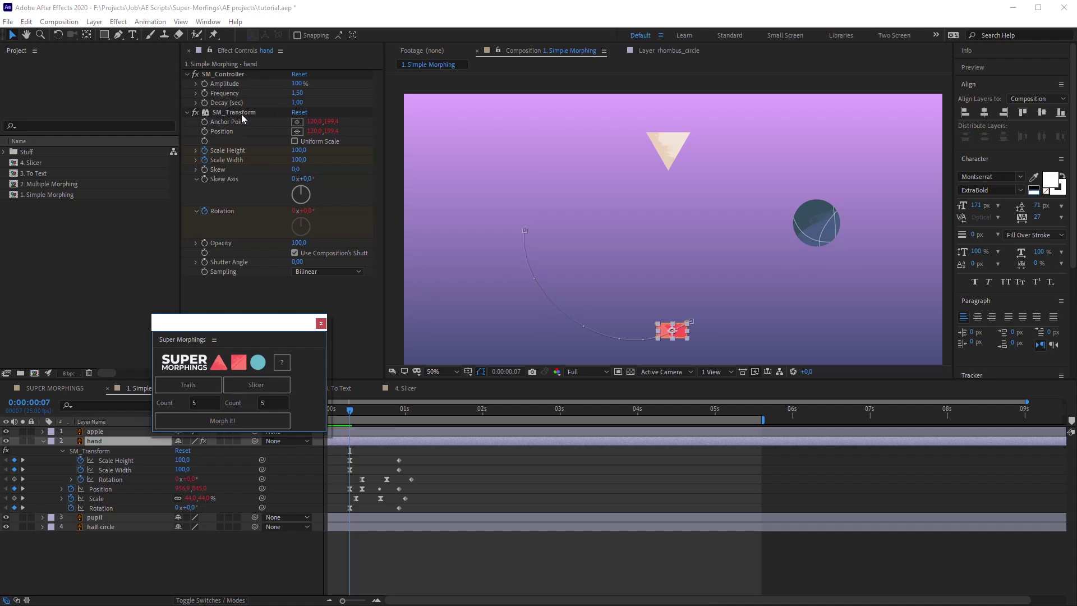
- Collapse SM_Transform, preview the morph, and end the work area at 0:00:02:05
click(187, 113)
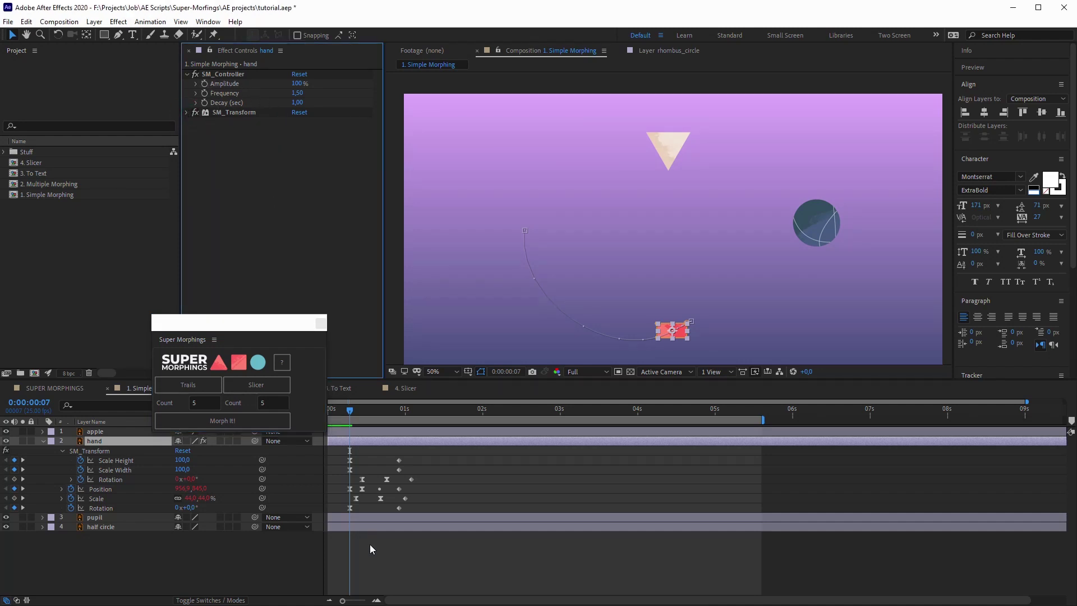
key(space)
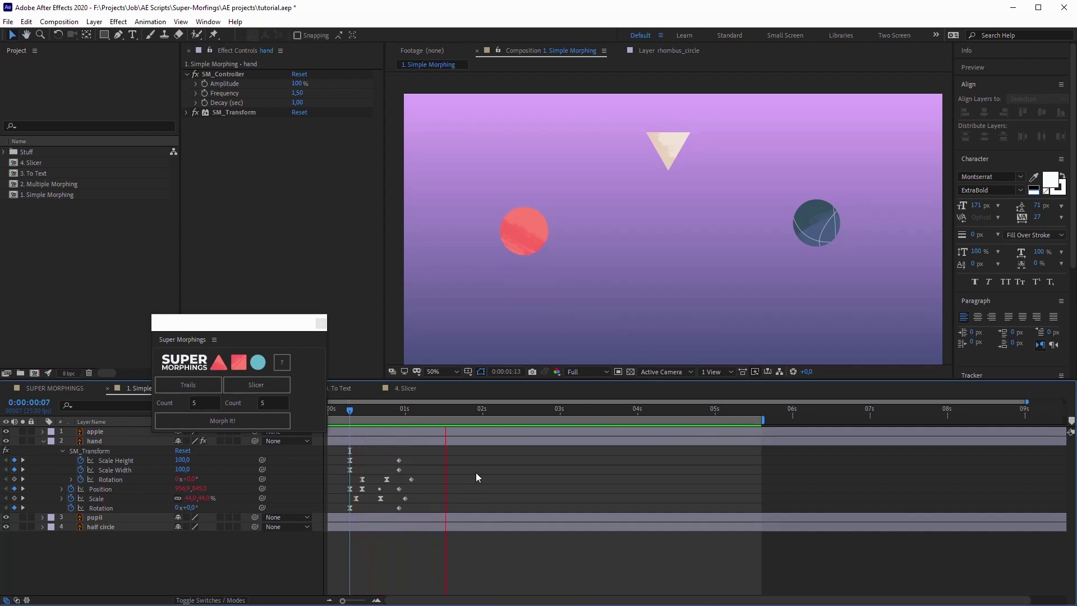
key(space)
key(n)
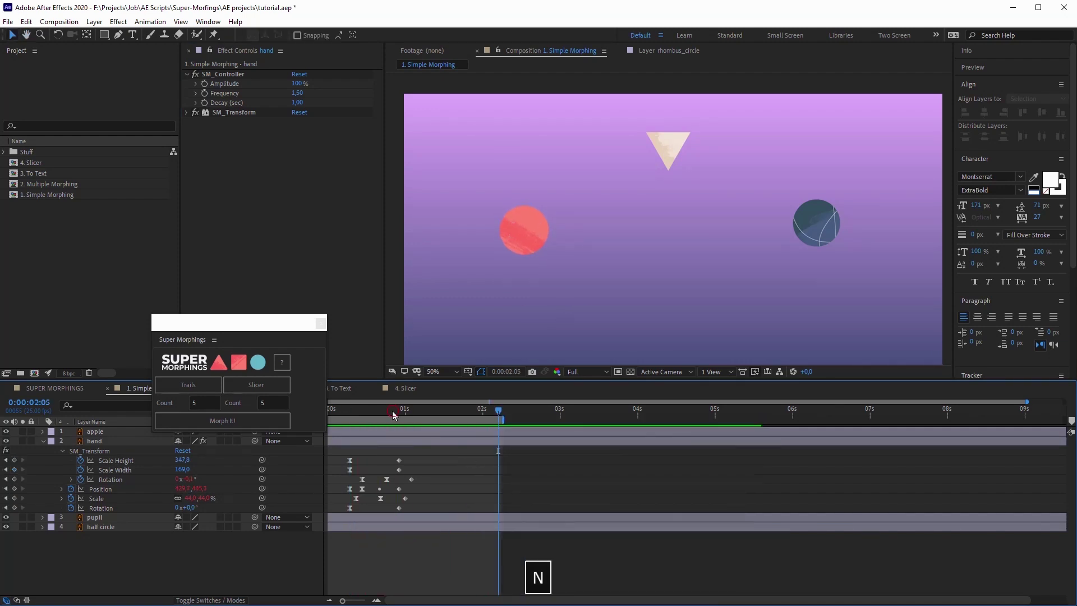
drag(393, 415, 330, 415)
key(space)
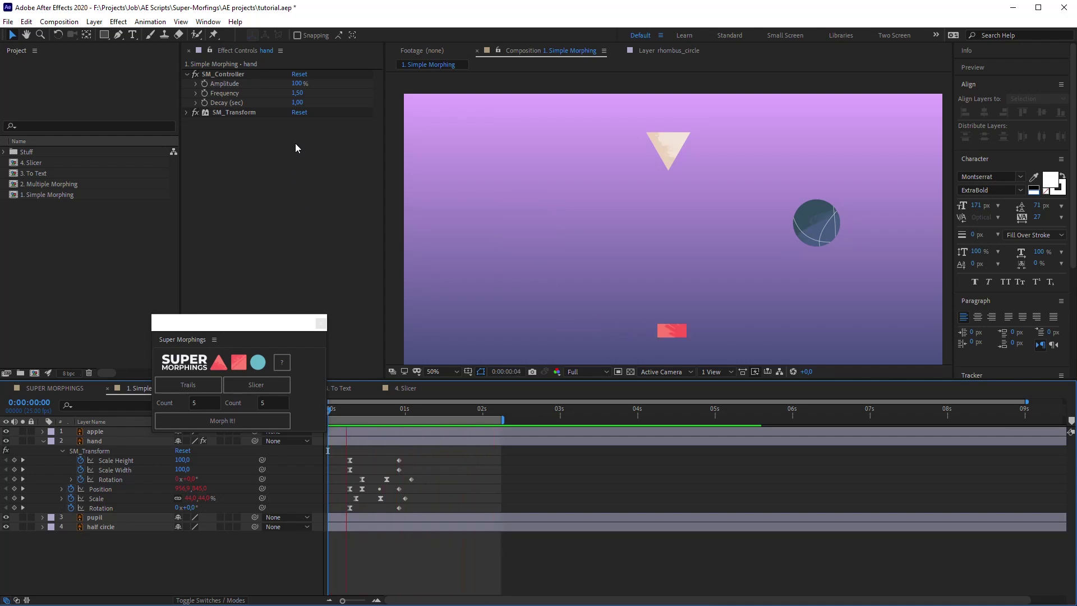
- Try stronger wobble on SM_Controller: Amplitude 200 %, Frequency 5, Decay 5
click(295, 83)
text(200)
key(Return)
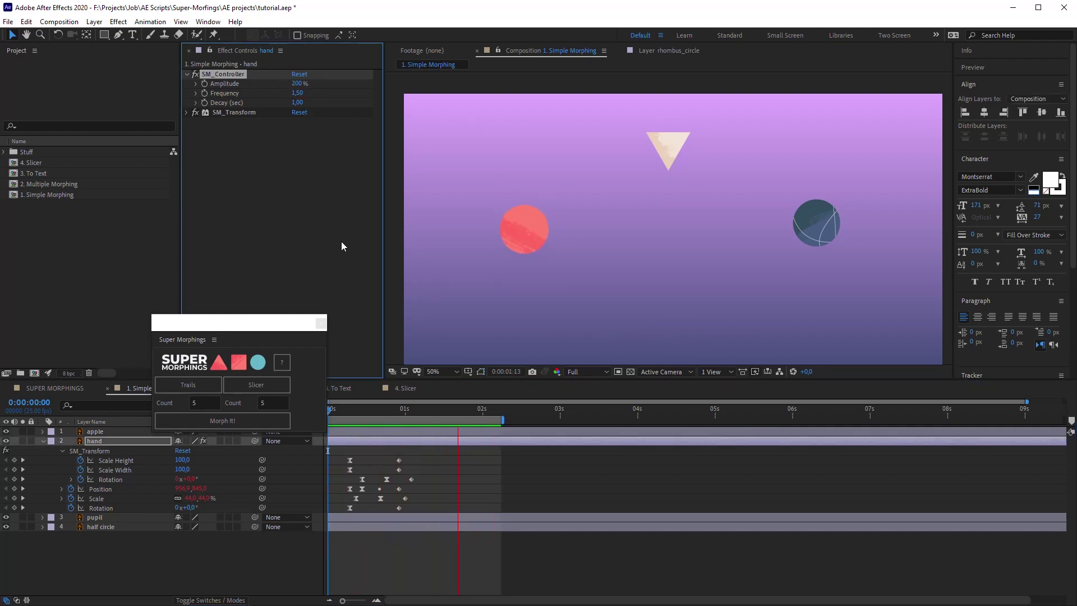
click(301, 94)
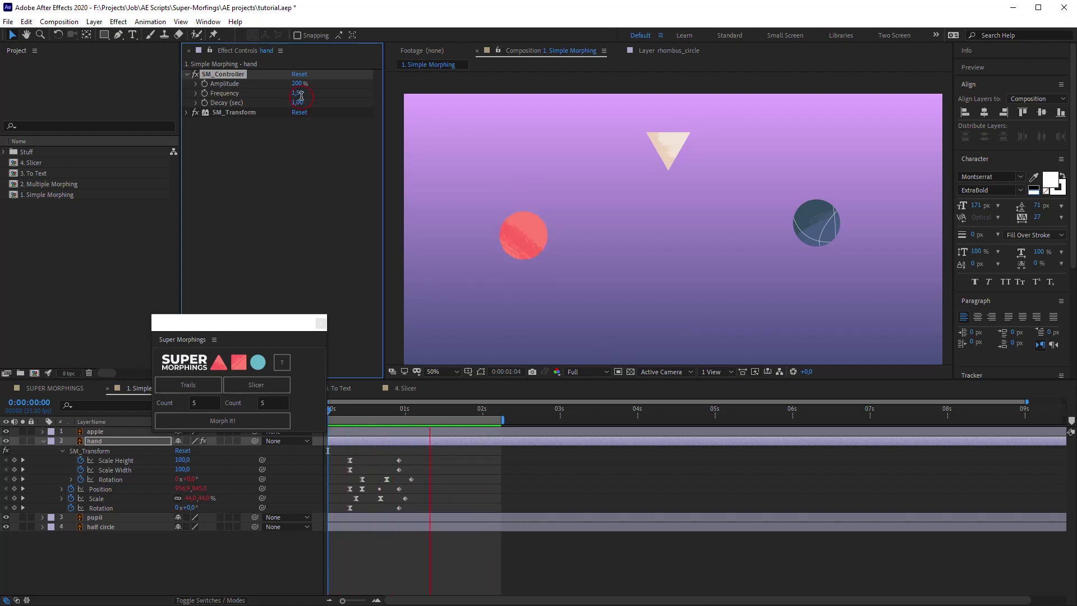
text(5)
key(Return)
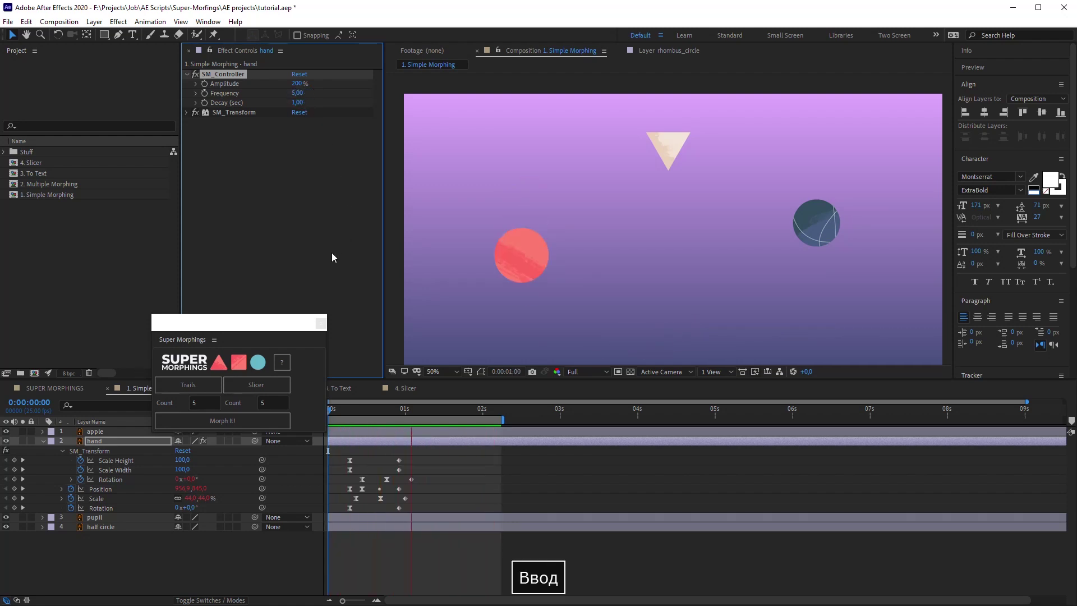
click(298, 103)
text(5)
key(Return)
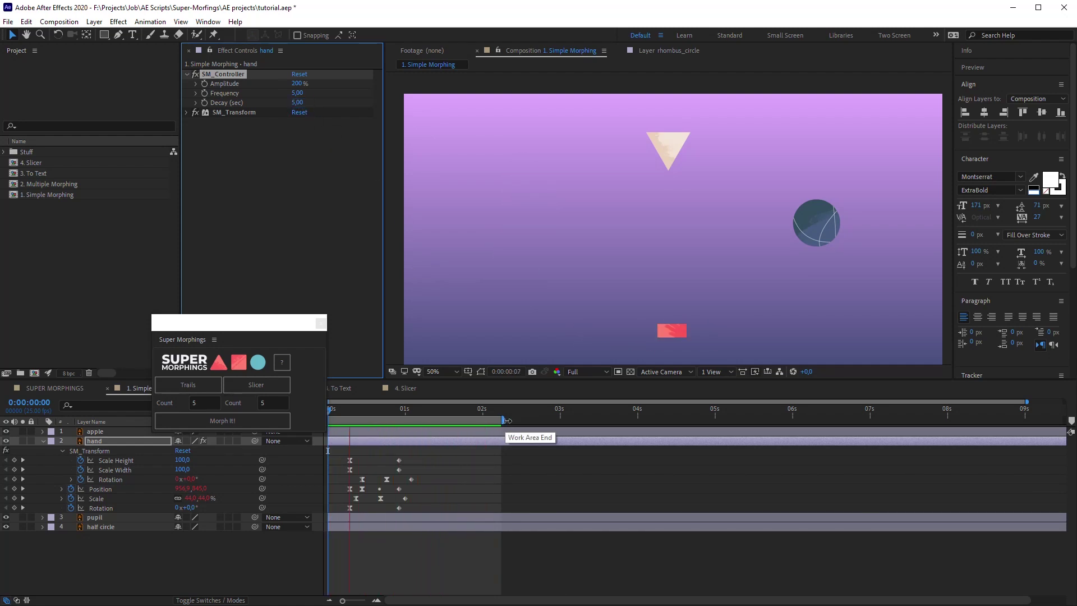
- Extend the work area to about 6 seconds and restore Amplitude 100 %, Frequency 1,50, Decay 1,00
drag(506, 420, 794, 420)
click(294, 84)
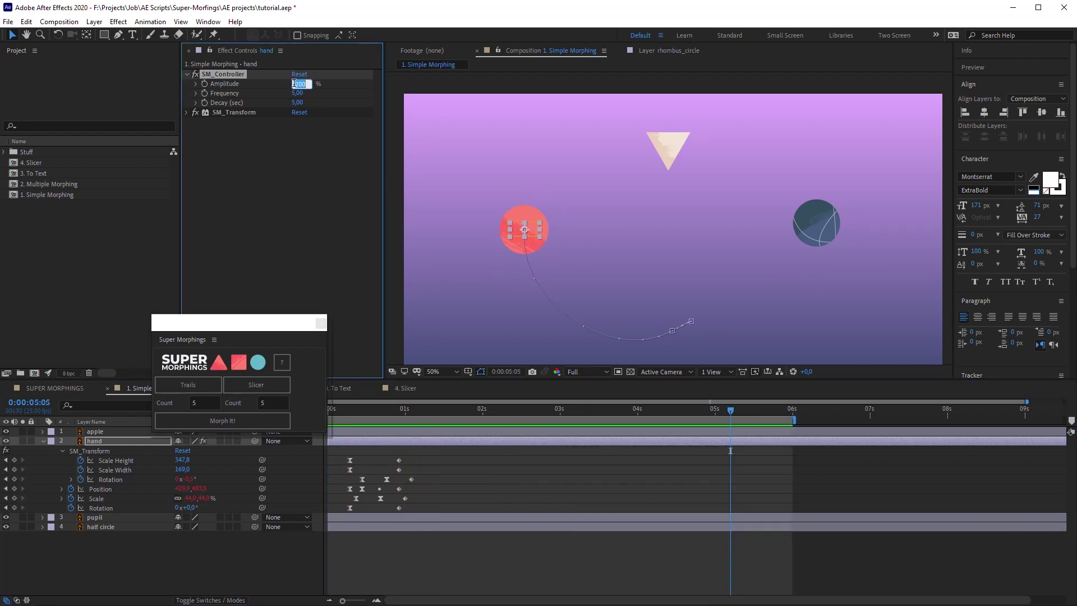
text(100)
key(Tab)
text(1,5)
key(Tab)
key(Return)
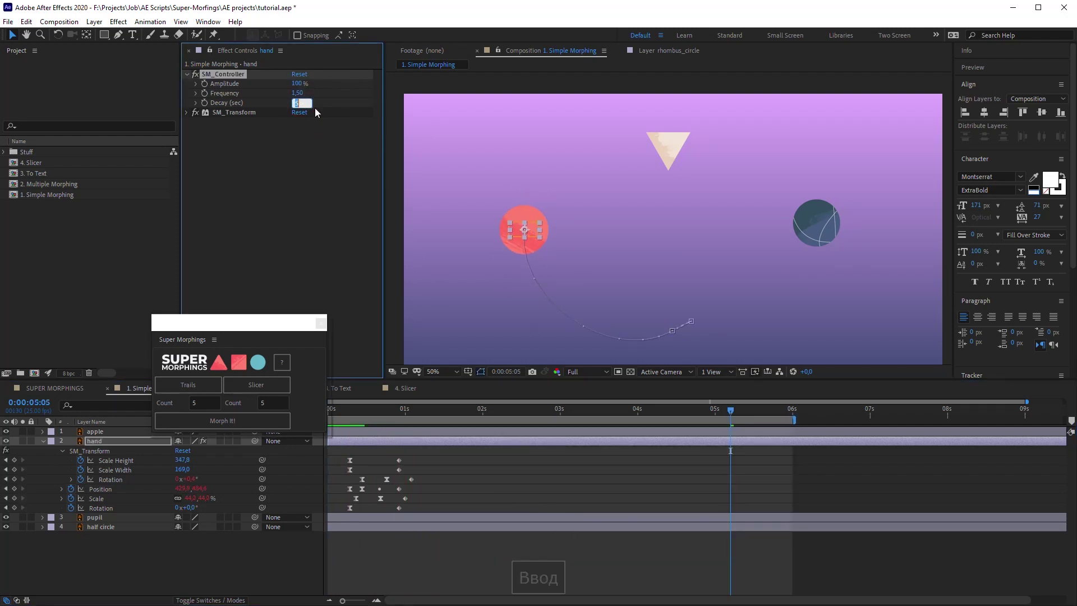
text(1)
key(Return)
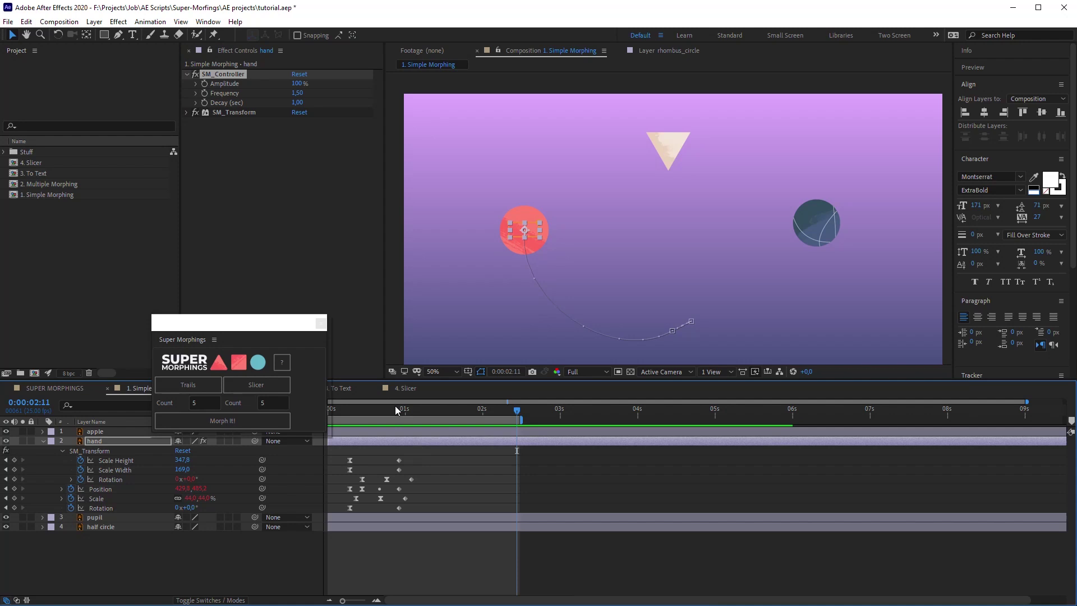
- Preview the morph, then show only the hand layer's Position property and move and narrow the script panel
click(352, 411)
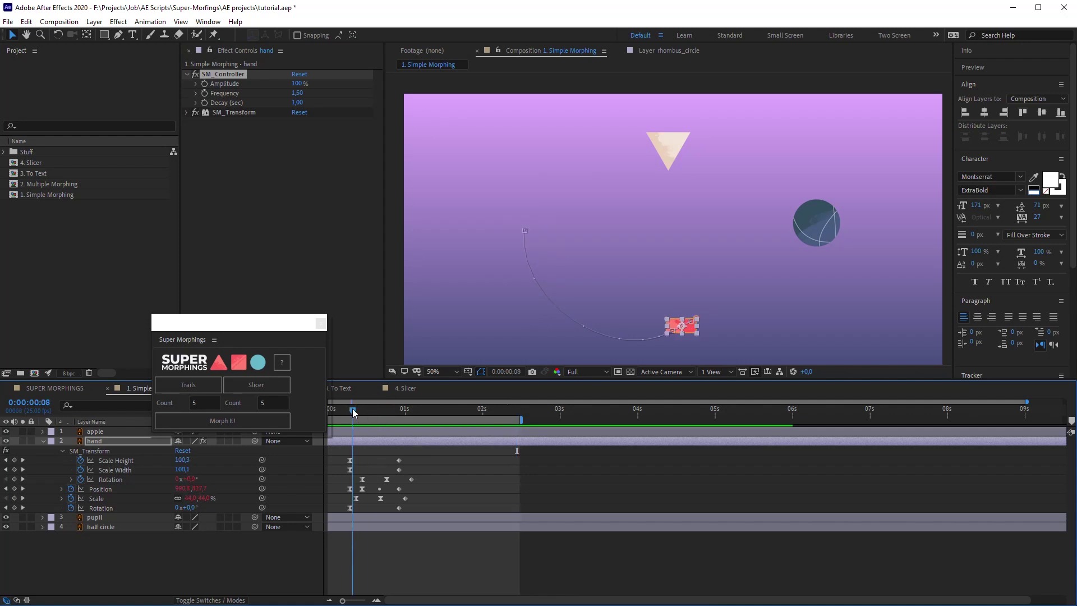
key(space)
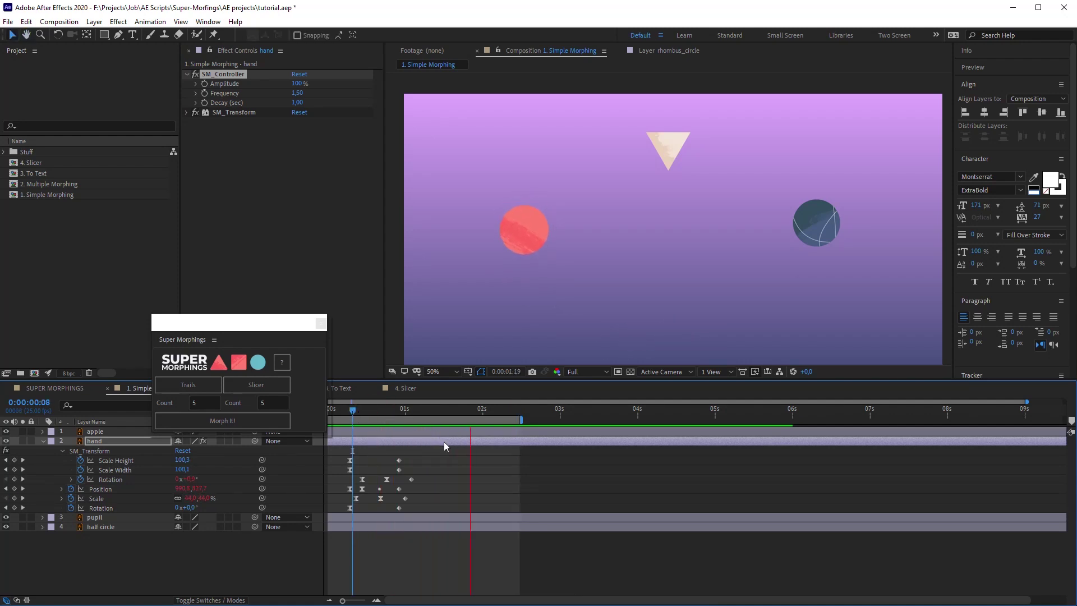
key(space)
click(446, 444)
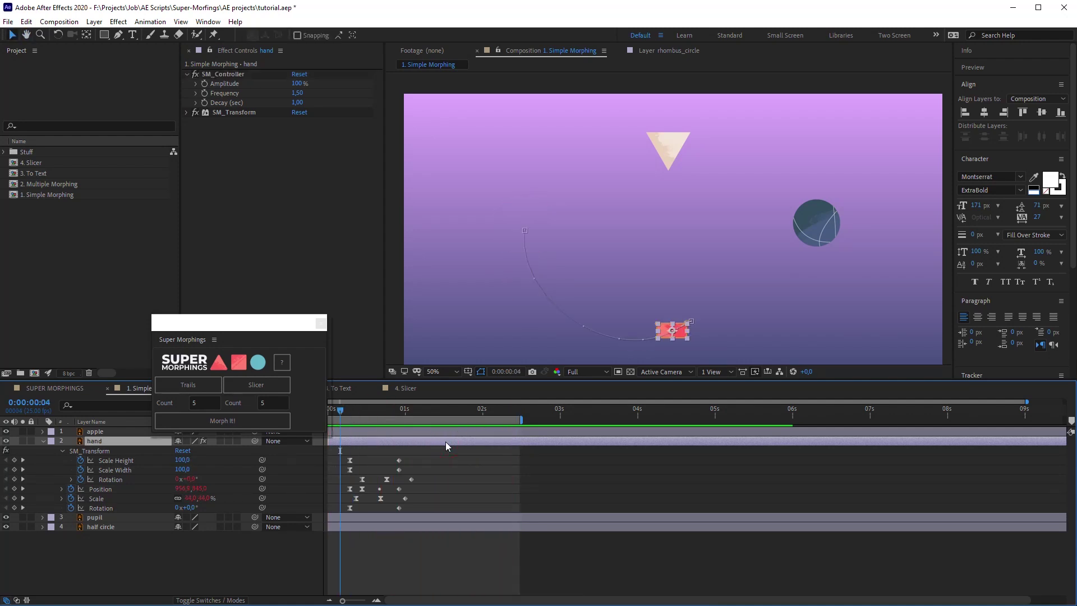
key(p)
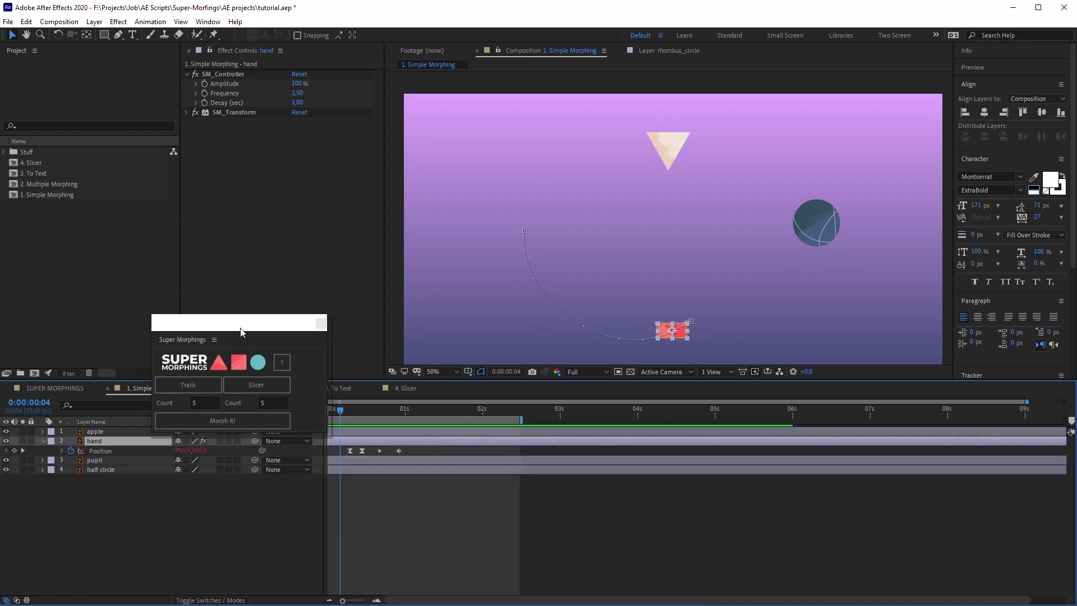
drag(223, 335, 250, 247)
drag(348, 291, 318, 291)
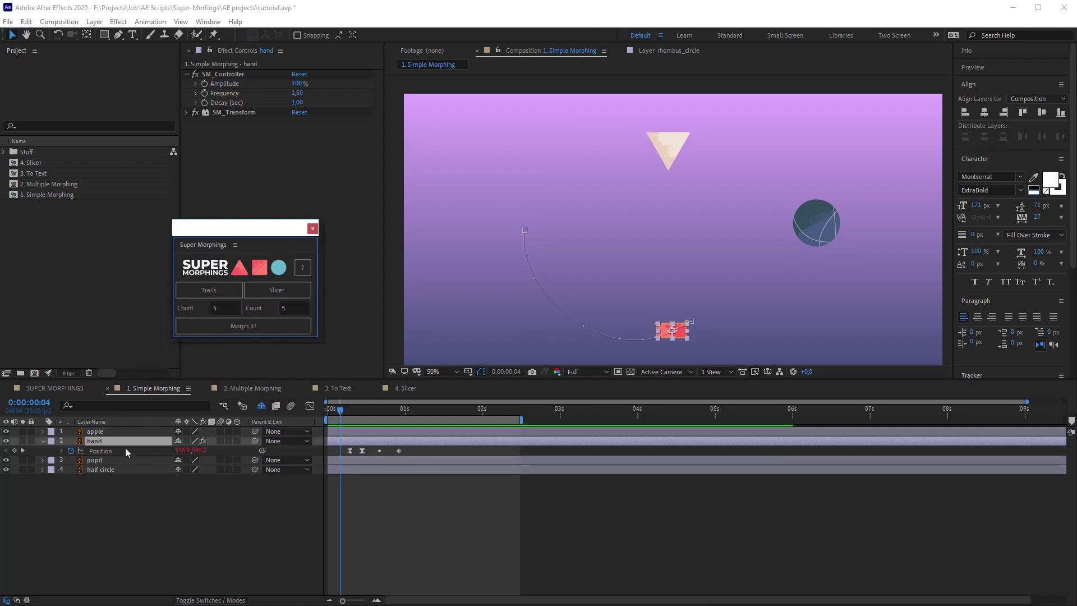
- Inspect the hand's Position expression that reads SM_Controller, then collapse it again
click(62, 450)
click(415, 468)
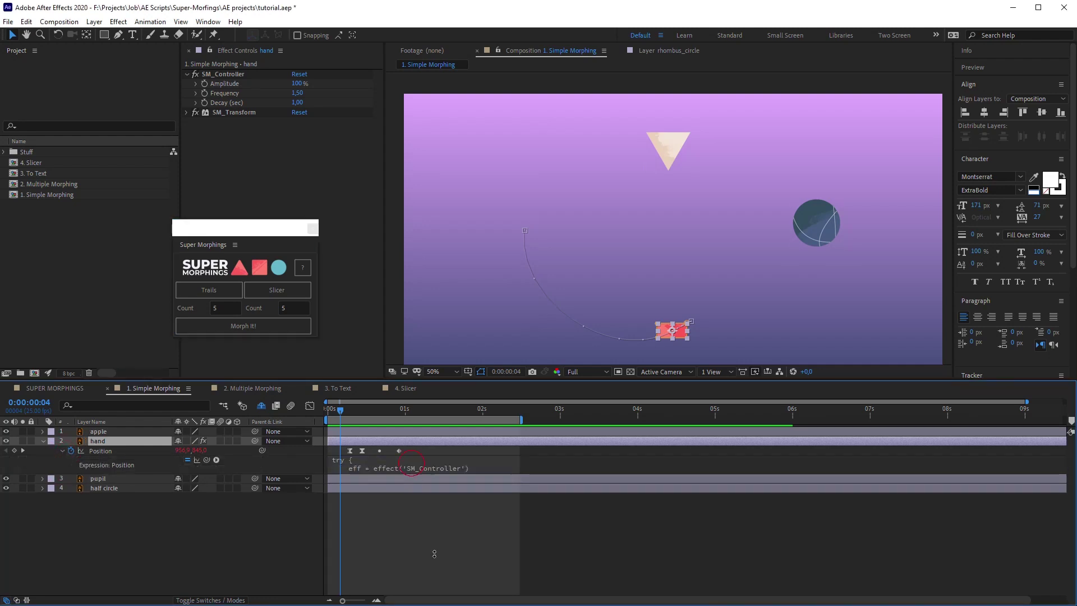
click(95, 441)
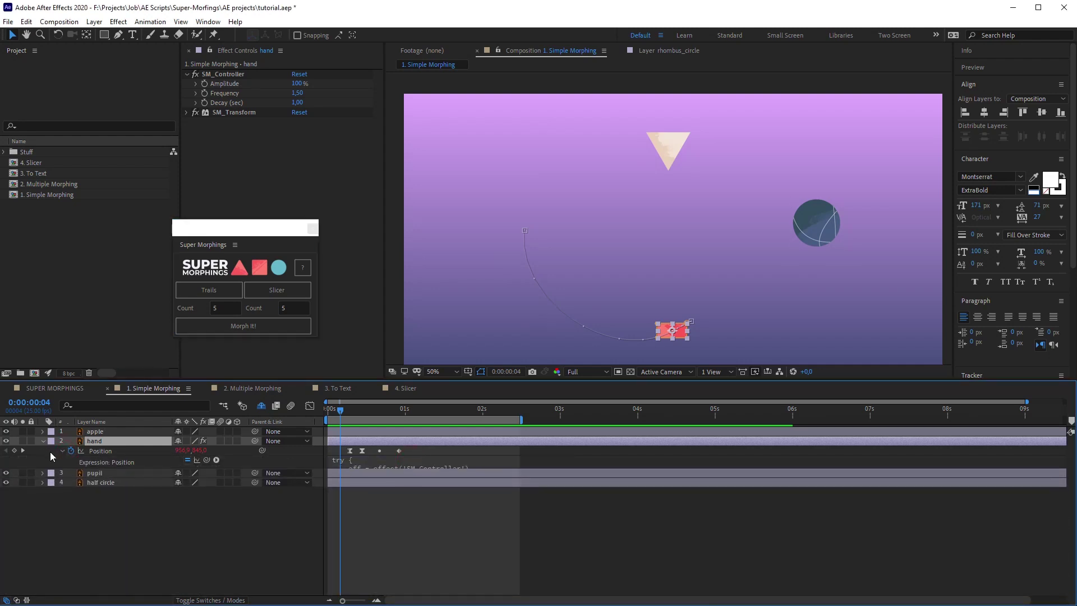
click(62, 451)
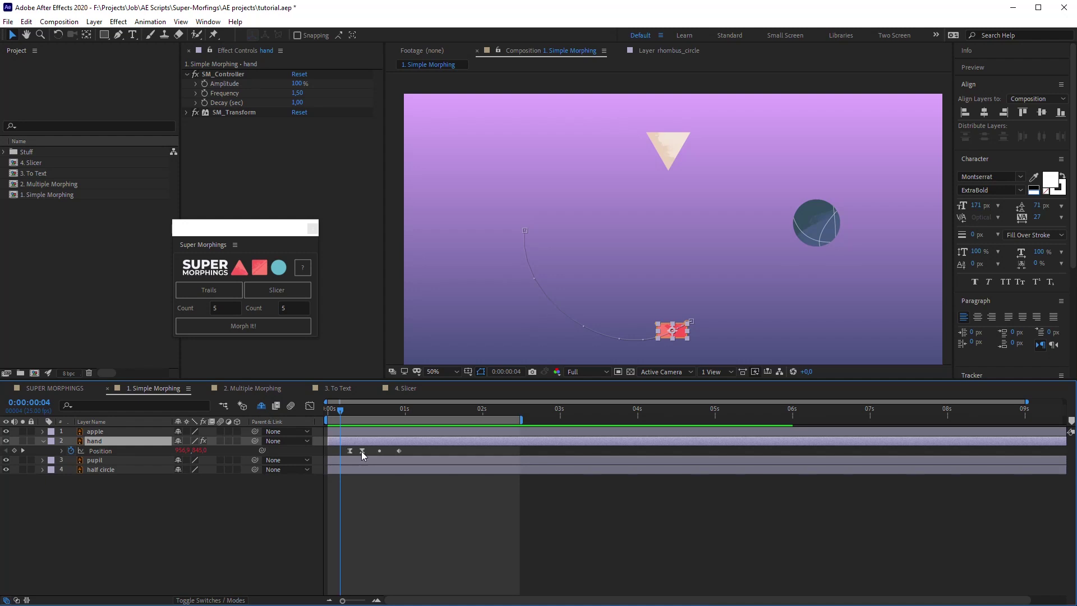
- At frame 11, move the hand up and to the right in the viewer
click(362, 451)
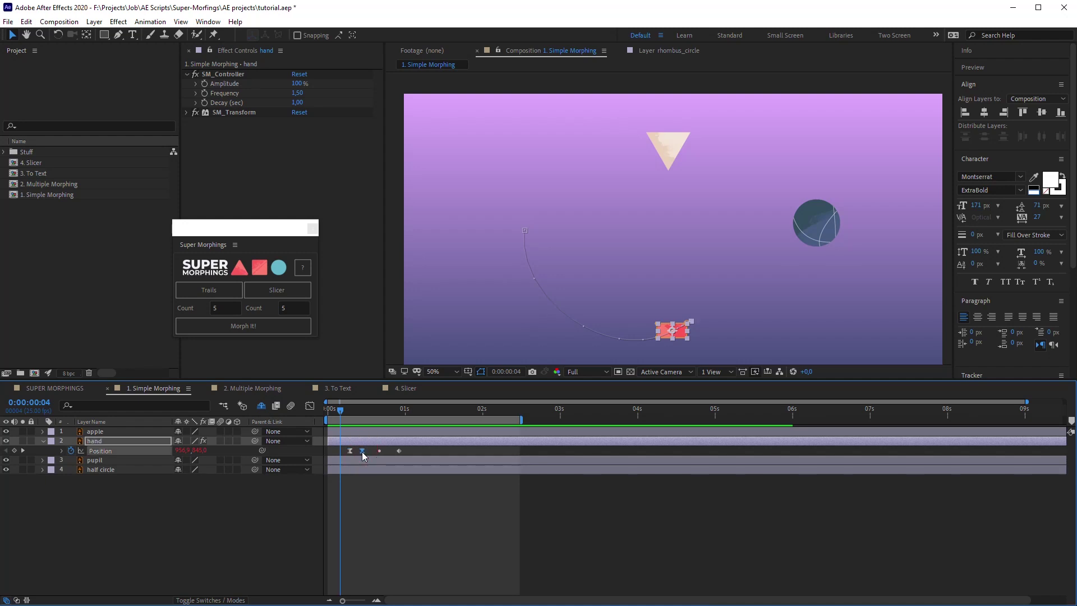
click(362, 414)
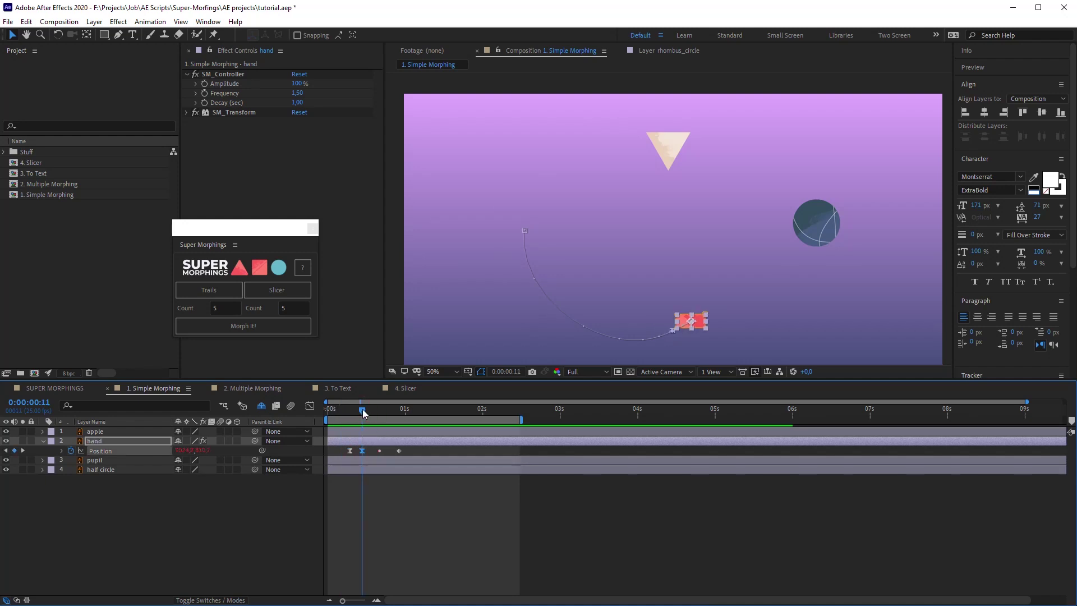
drag(702, 328, 736, 274)
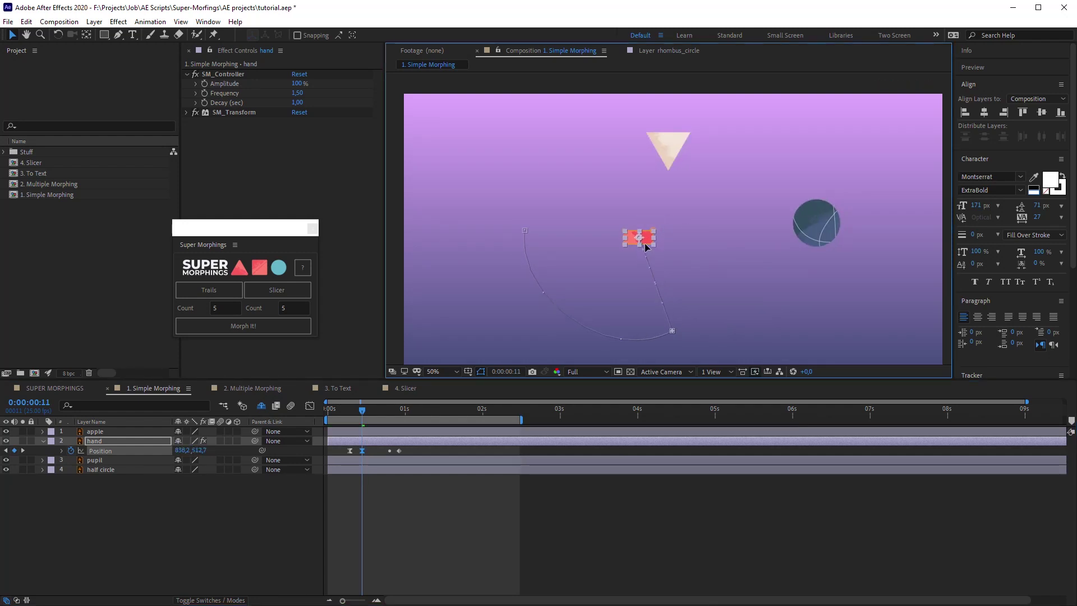
- Drag the Position keyframe's bezier handles to bend the motion path toward the upper left and out right
click(389, 451)
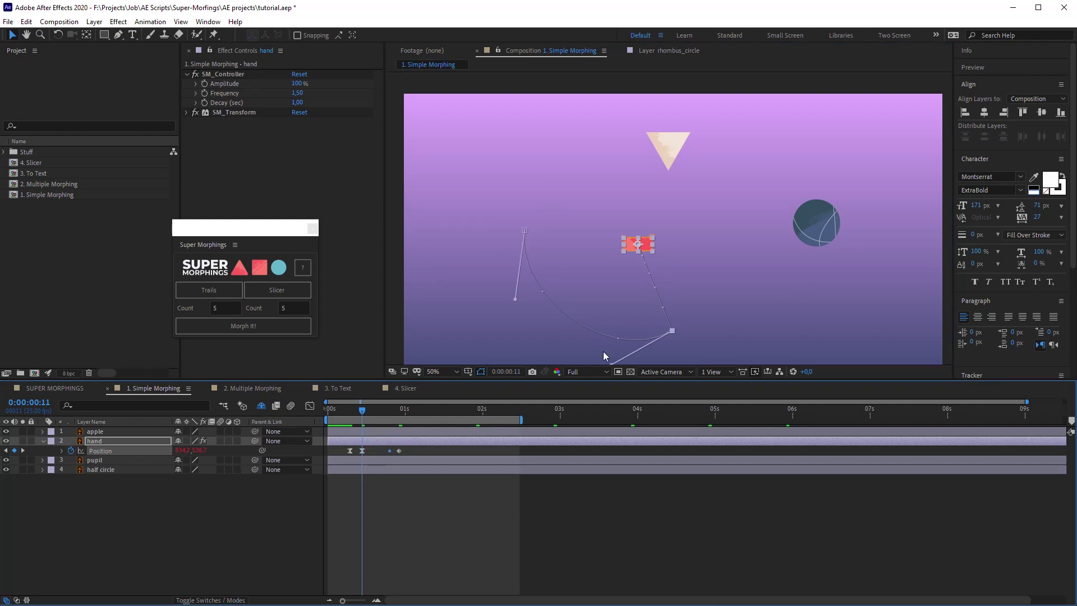
drag(613, 364, 685, 358)
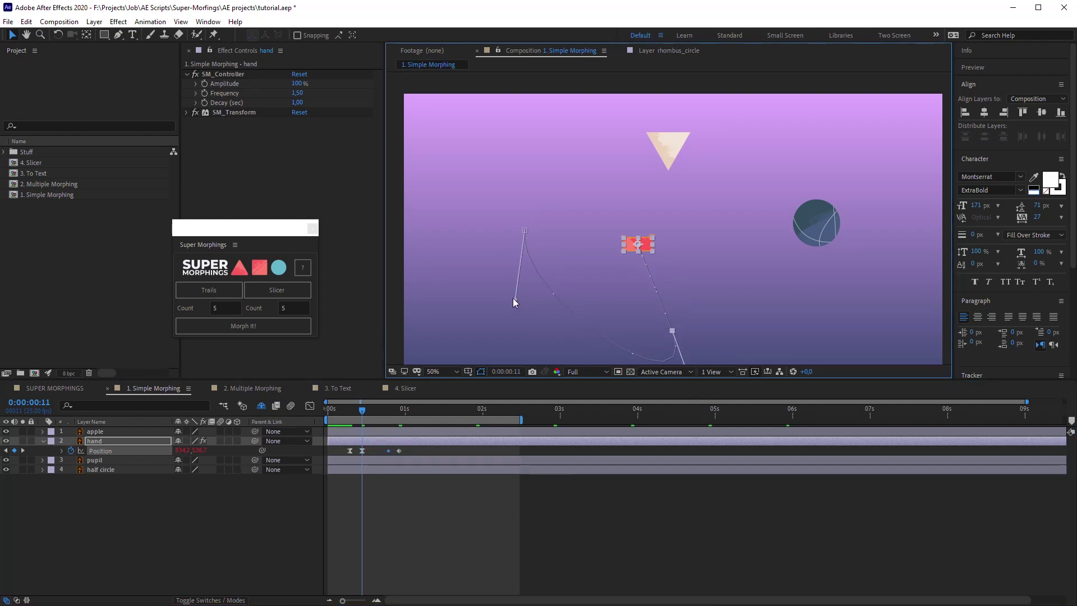
drag(513, 304, 412, 253)
drag(609, 152, 606, 146)
drag(716, 290, 691, 214)
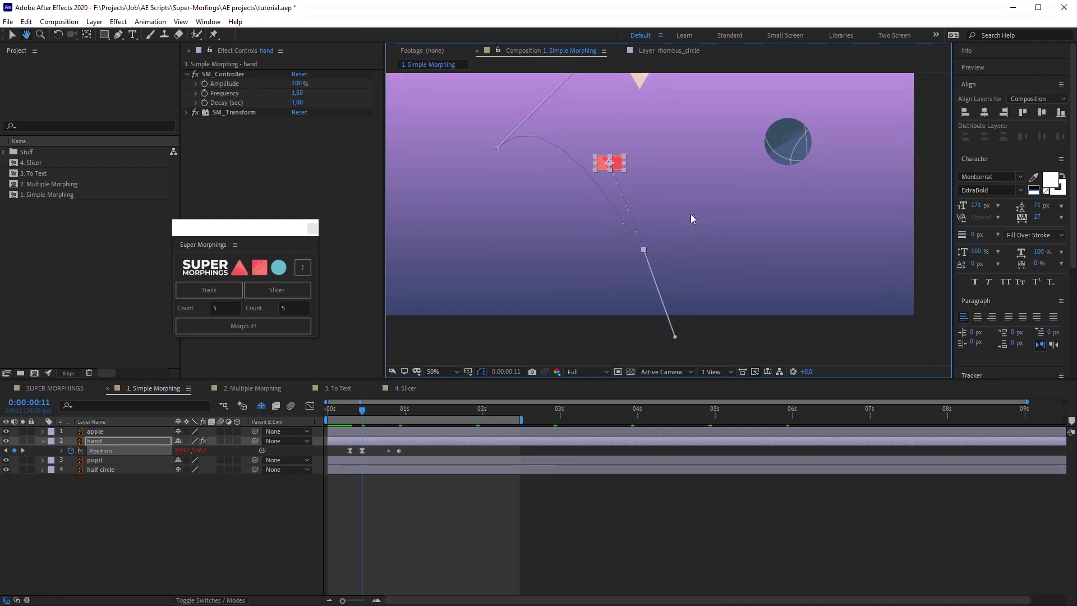
drag(678, 335, 749, 191)
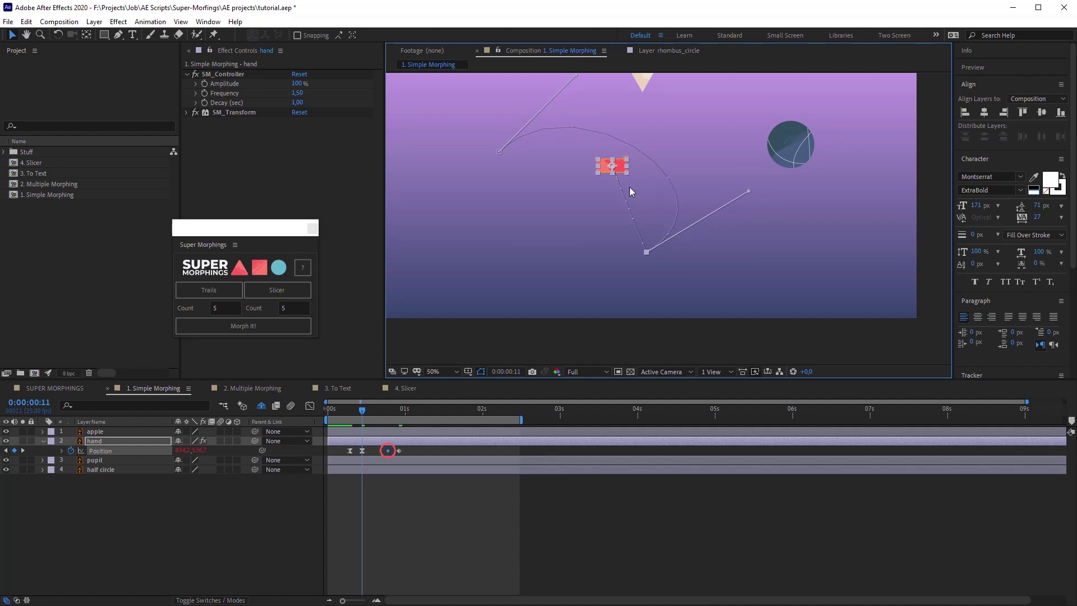
drag(473, 276, 477, 337)
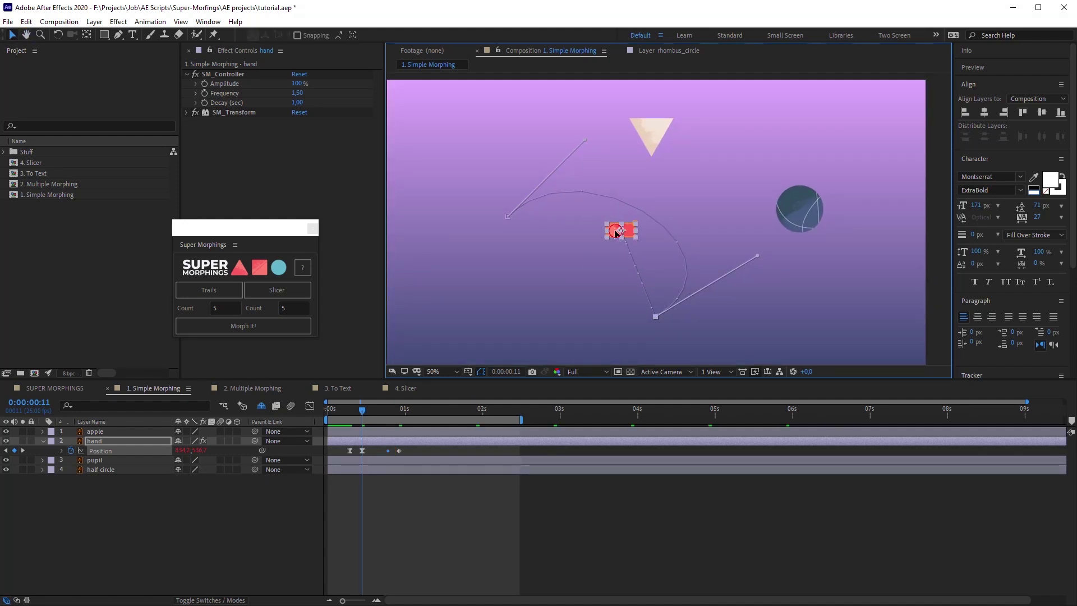
- Move the hand to the bottom of the frame at frame 11 and preview from frame 8
drag(616, 231, 599, 351)
click(391, 497)
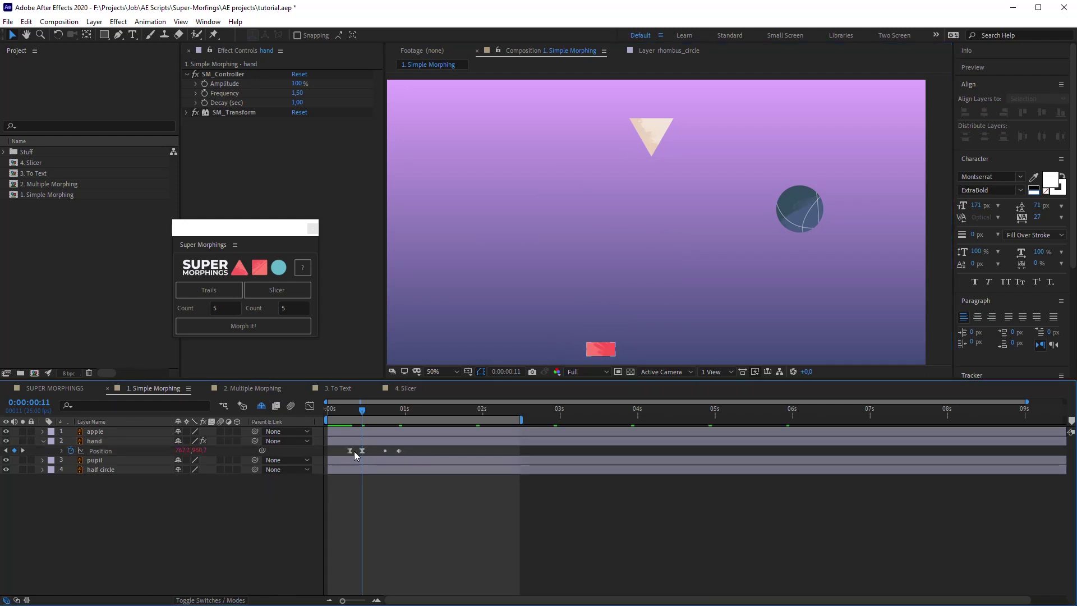
click(351, 451)
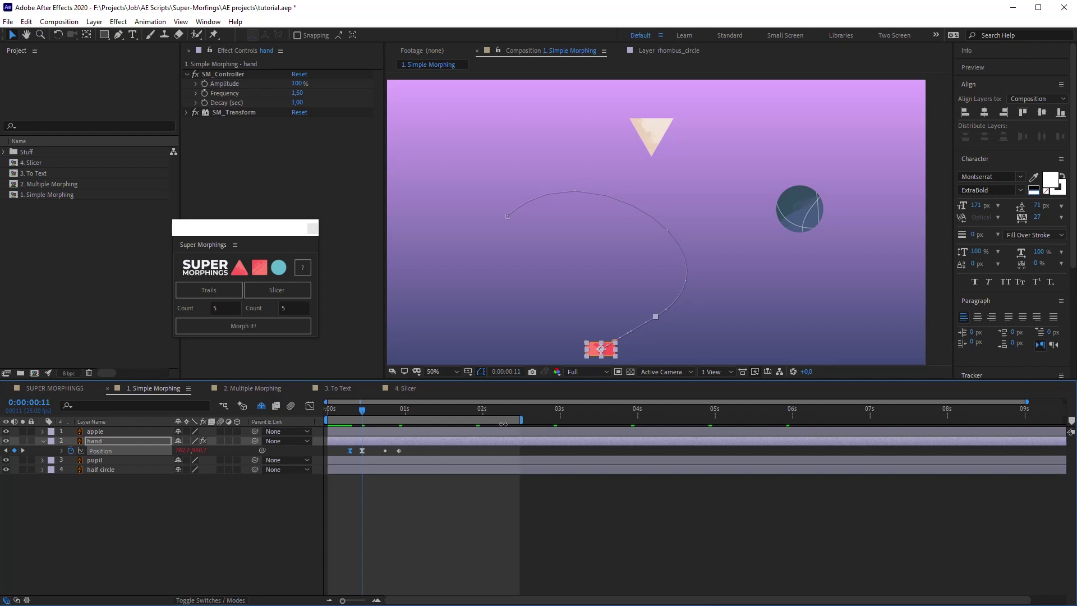
drag(363, 414, 352, 415)
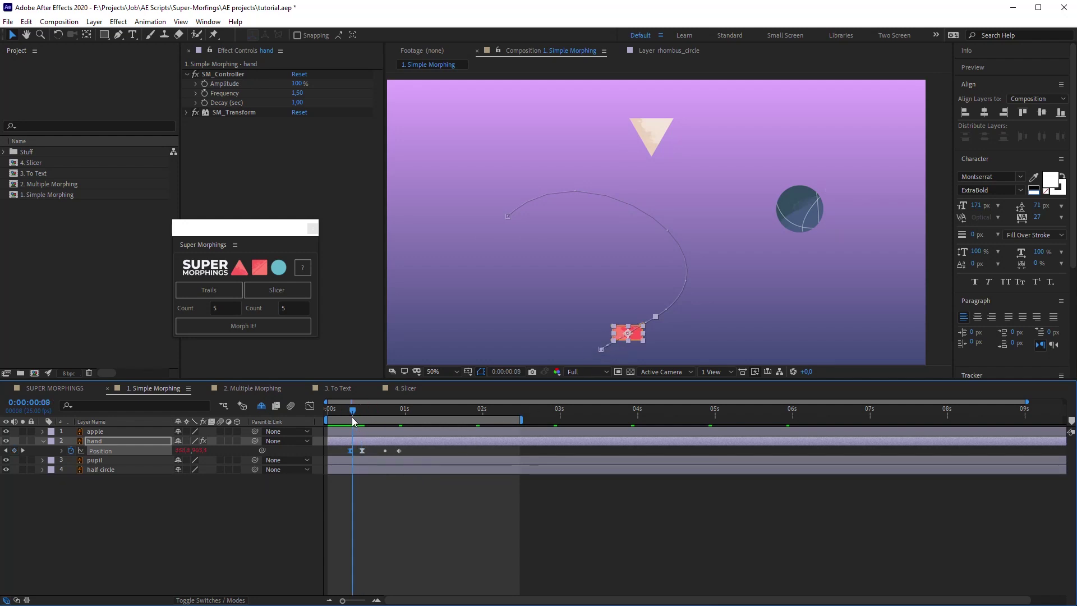
key(space)
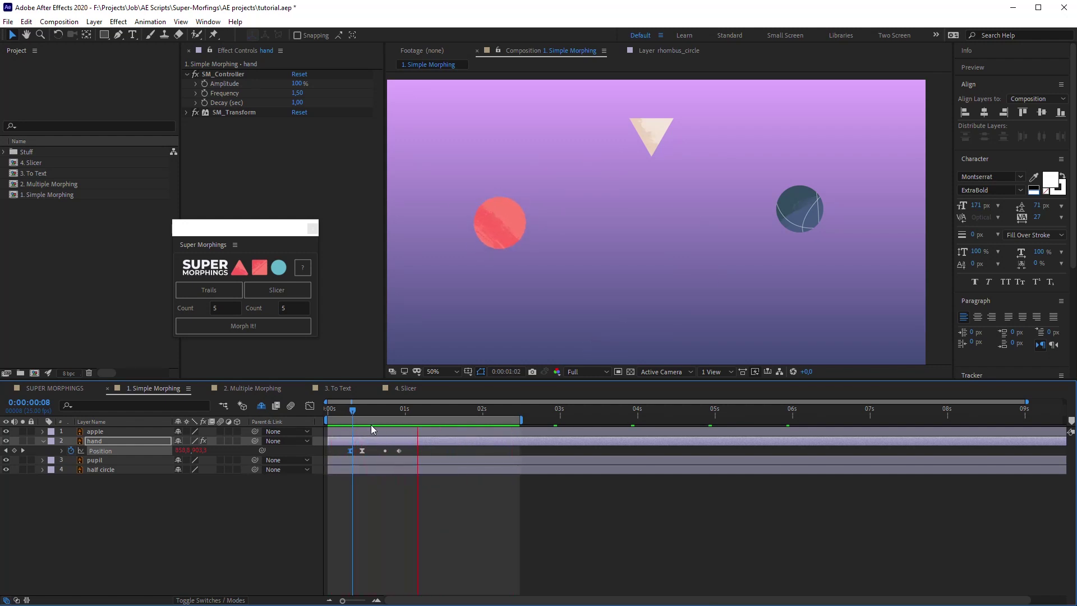
- Morph the pupil into the half circle with Morph It! and extend the work area to 4 seconds
key(space)
click(441, 460)
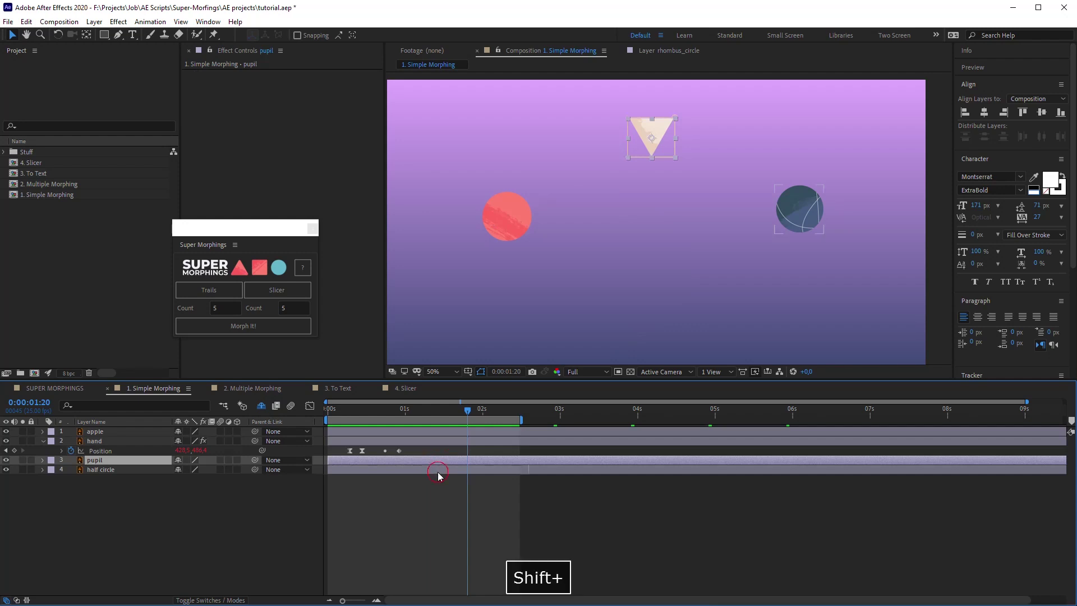
shift+click(440, 469)
alt+click(261, 329)
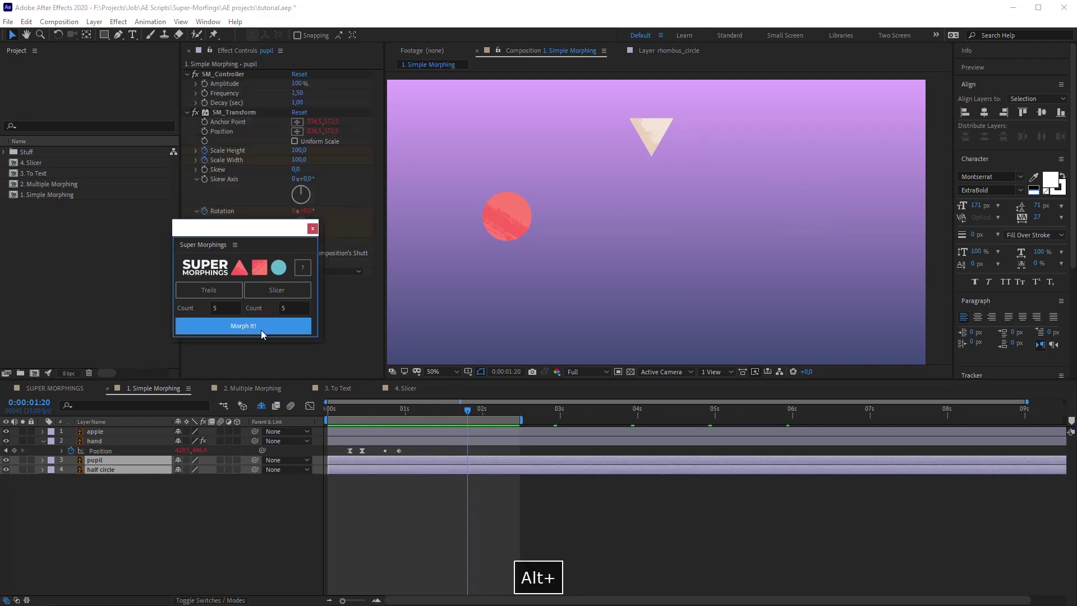
drag(521, 420, 645, 420)
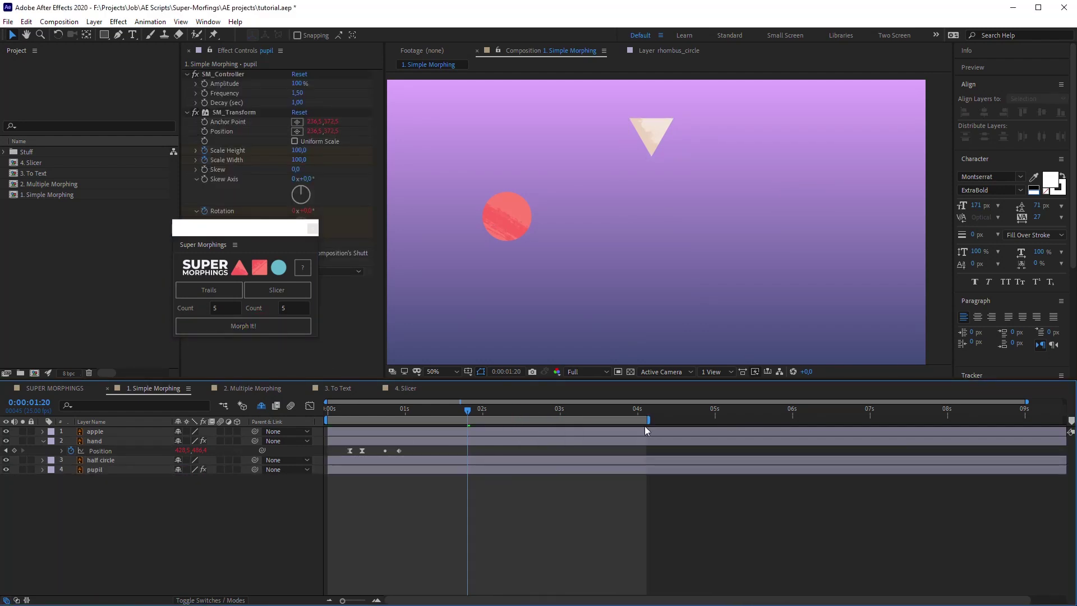
key(space)
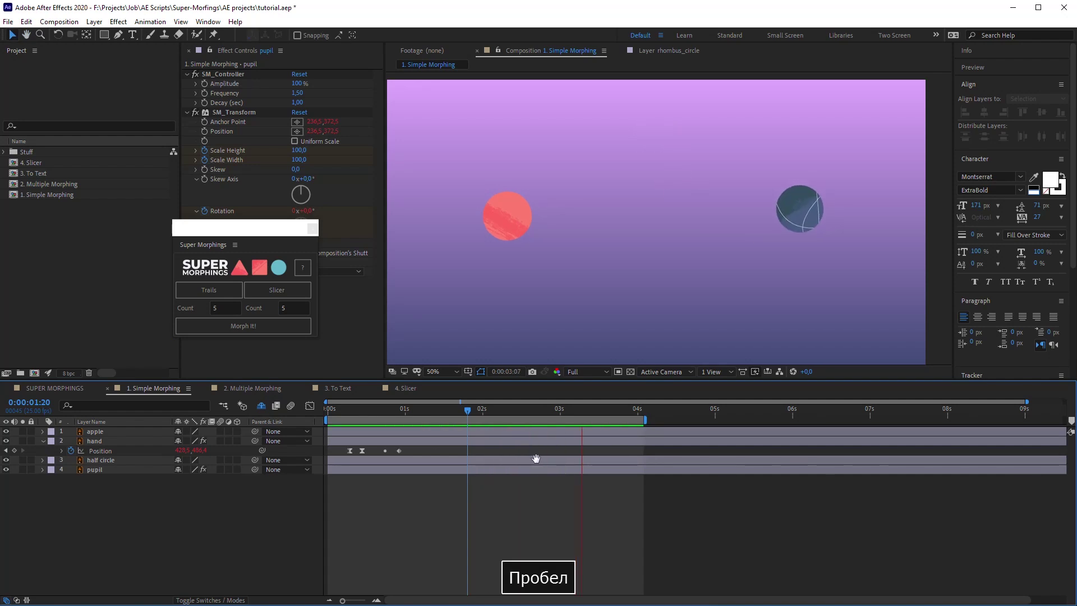
key(space)
key(space)
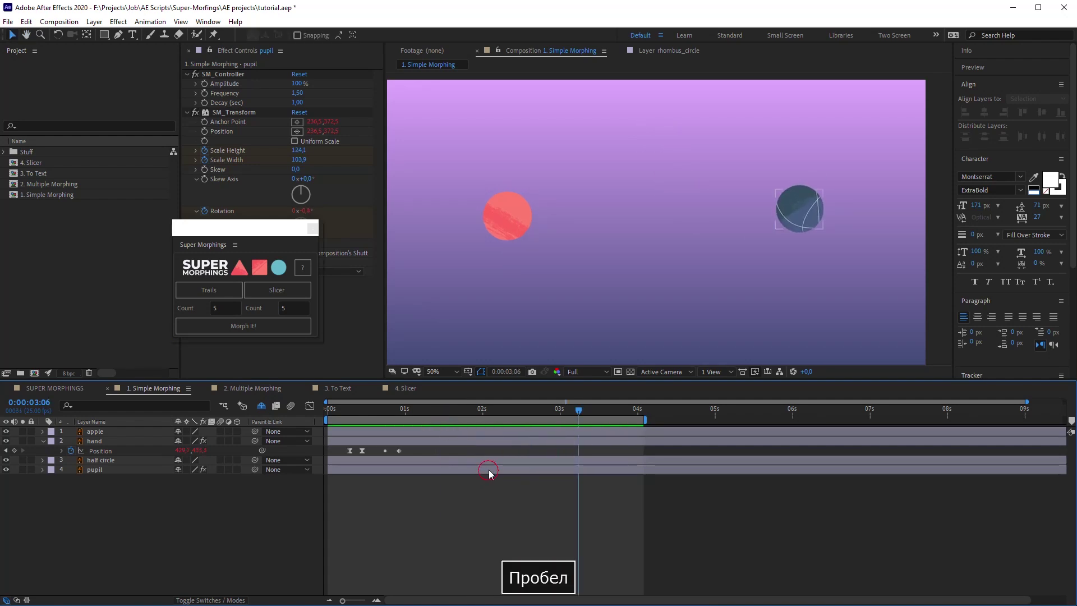
- Reveal the pupil's Scale, Rotation and Position keyframes, preview from 0:00:01:15, then collapse the layer
click(488, 469)
key(u)
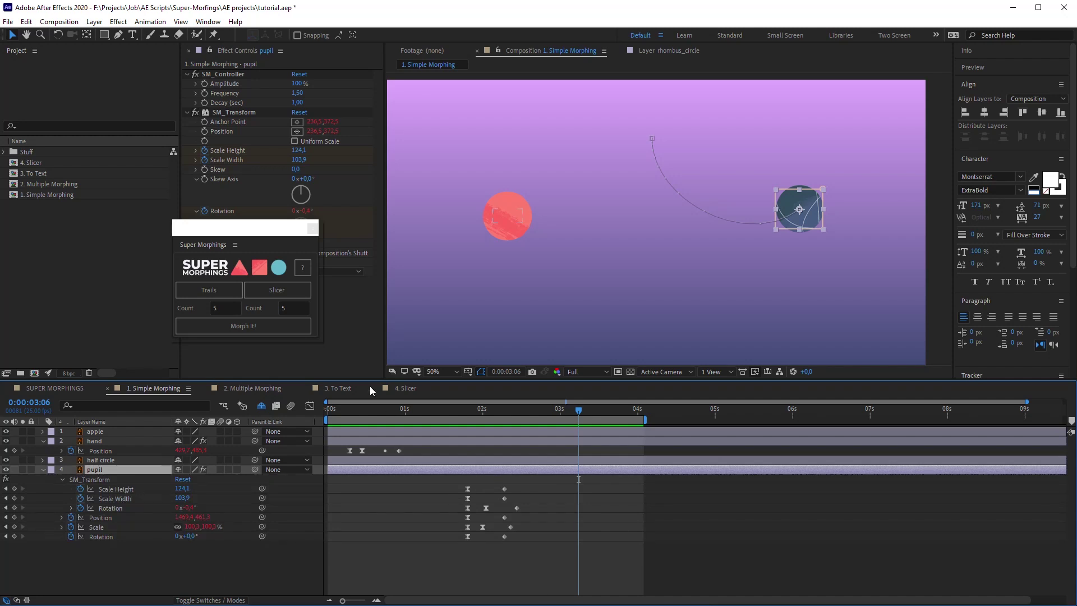
click(187, 112)
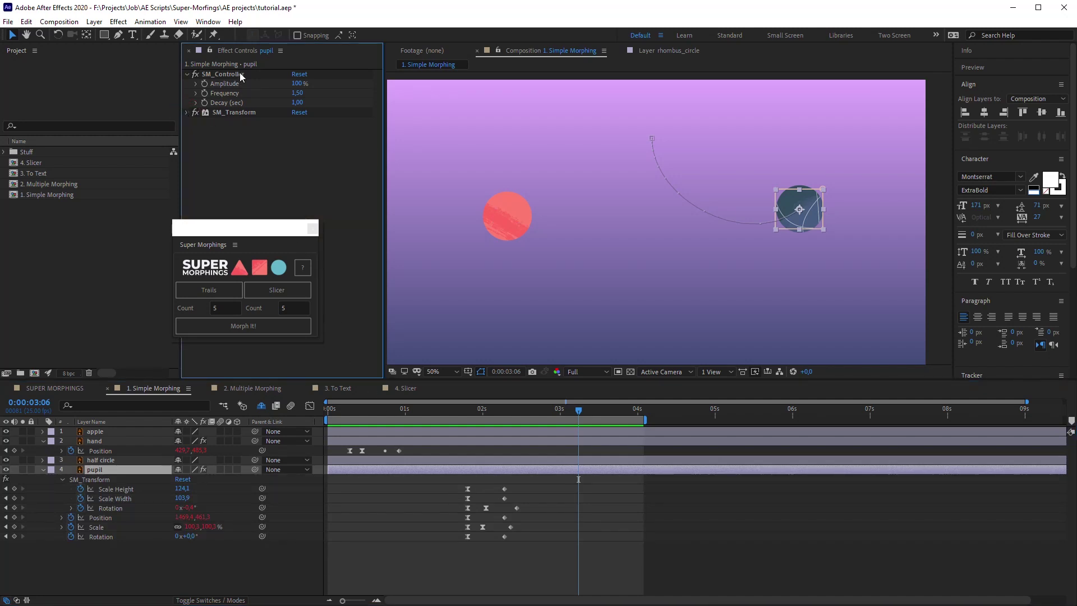
click(452, 412)
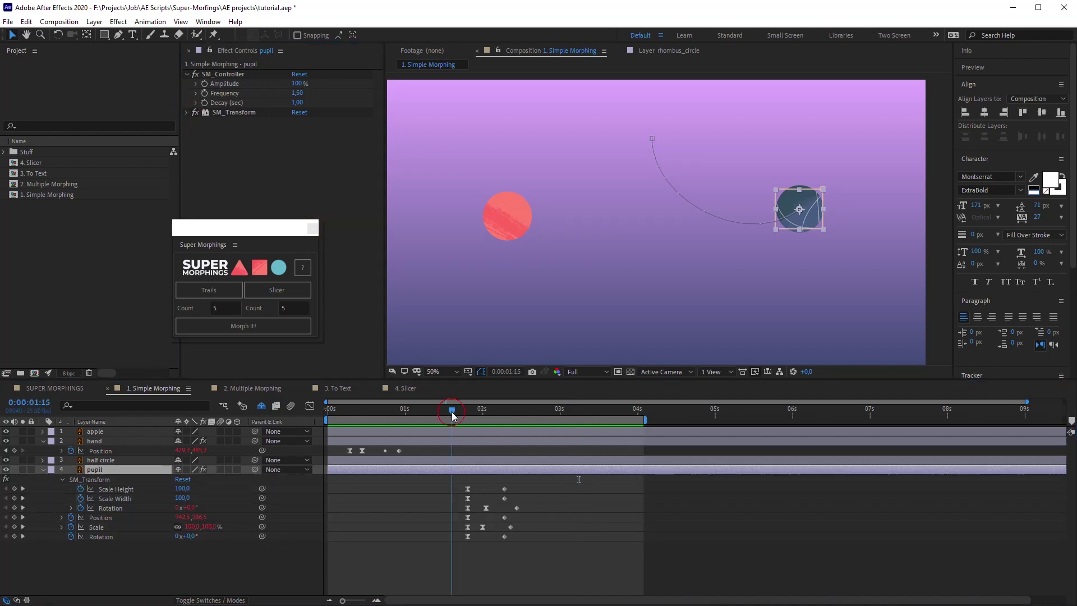
key(space)
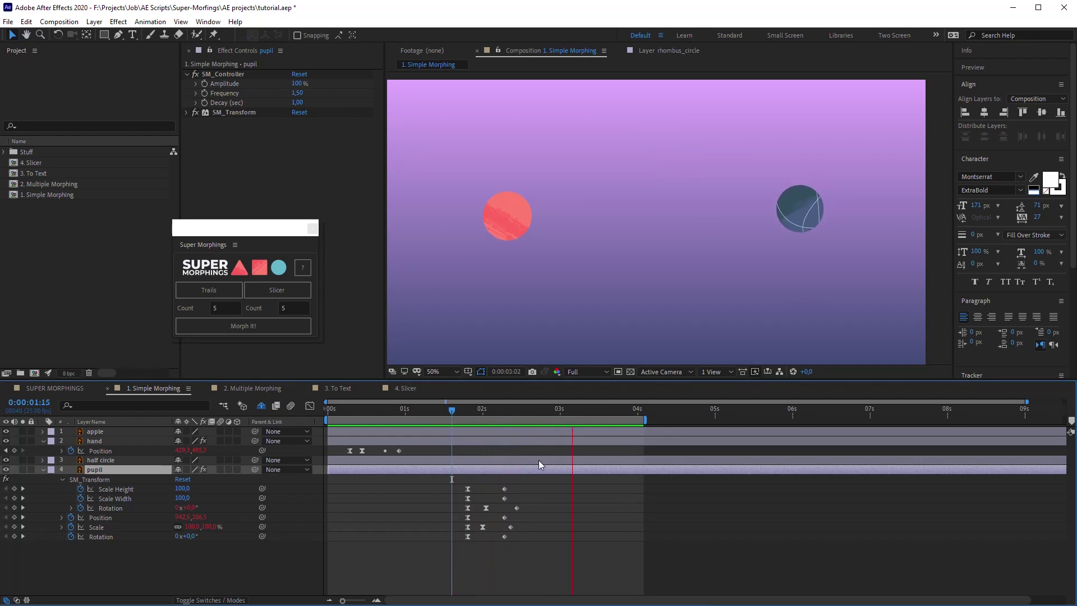
key(space)
click(595, 500)
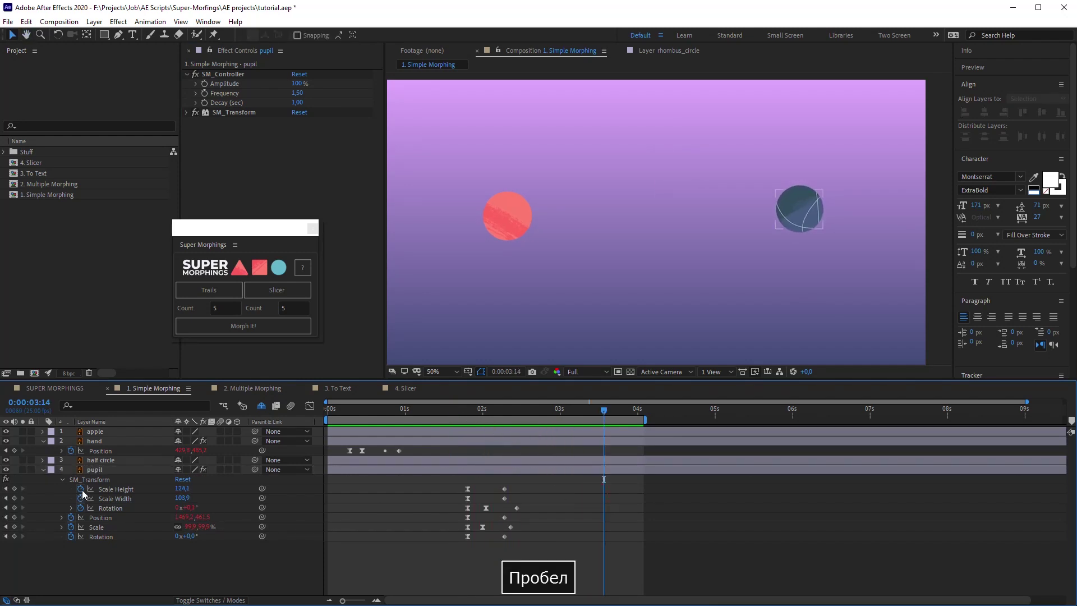
click(42, 471)
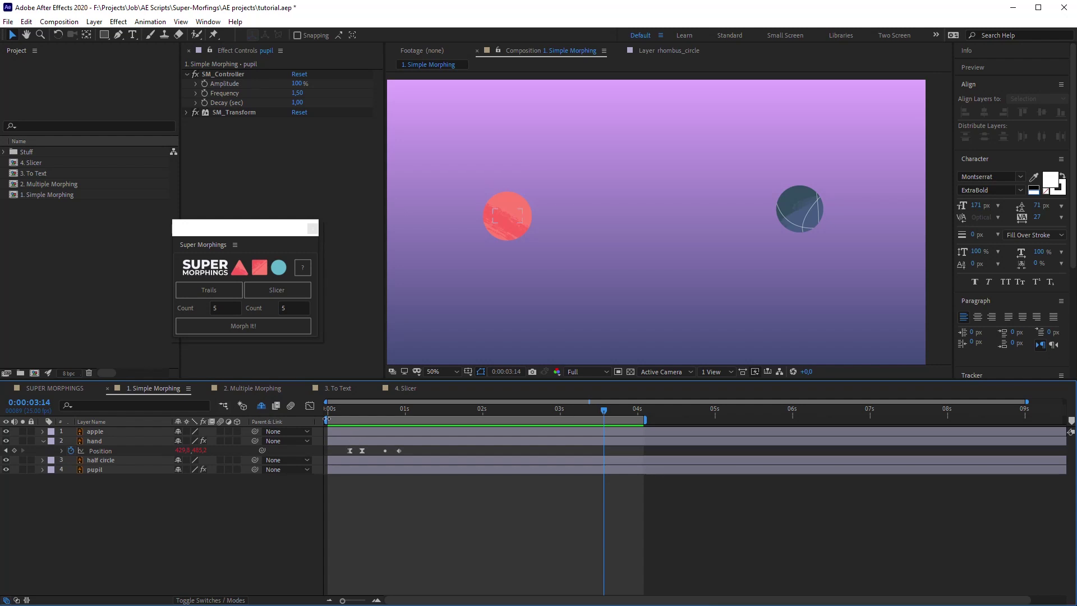
- Set the Trails Count to 9 and create trails following the hand layer
click(225, 306)
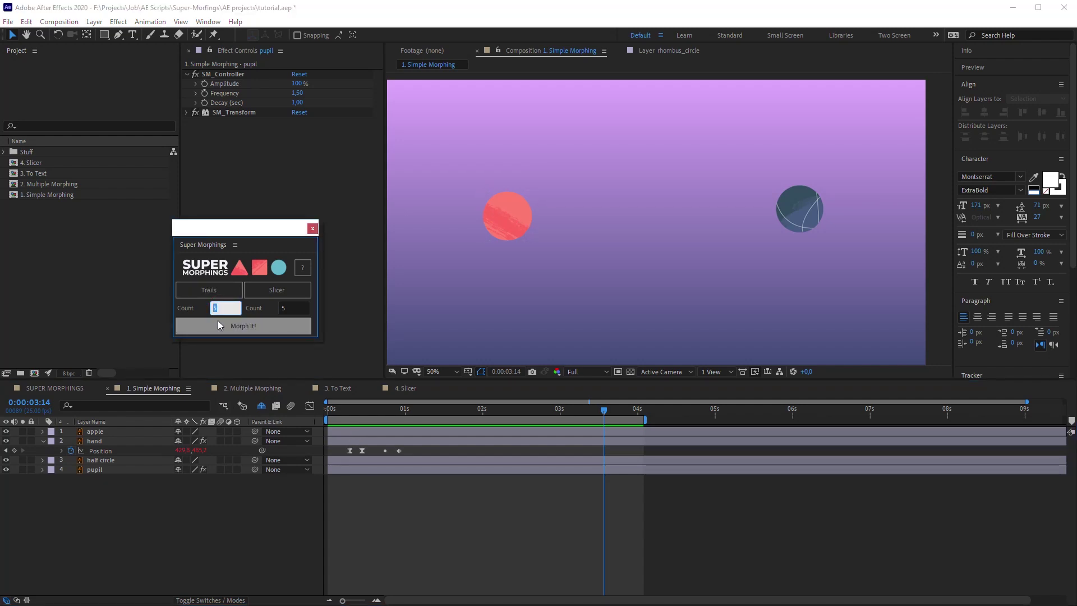
text(9)
key(Return)
click(400, 442)
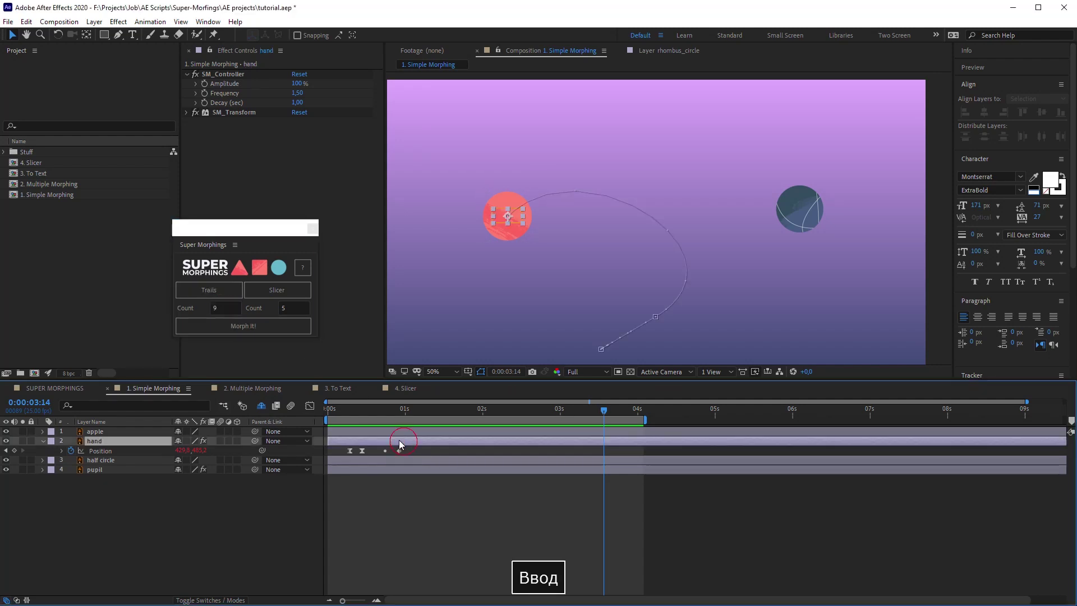
click(217, 296)
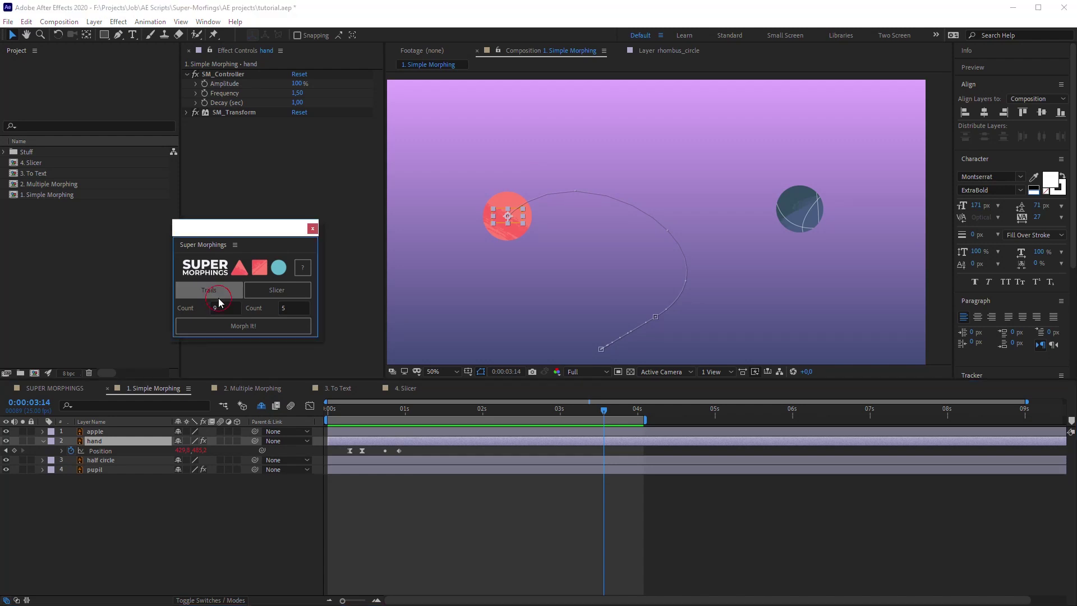
- Preview the pink trails, then open the SM_Trails Color picker on Shape Layer 2
click(351, 416)
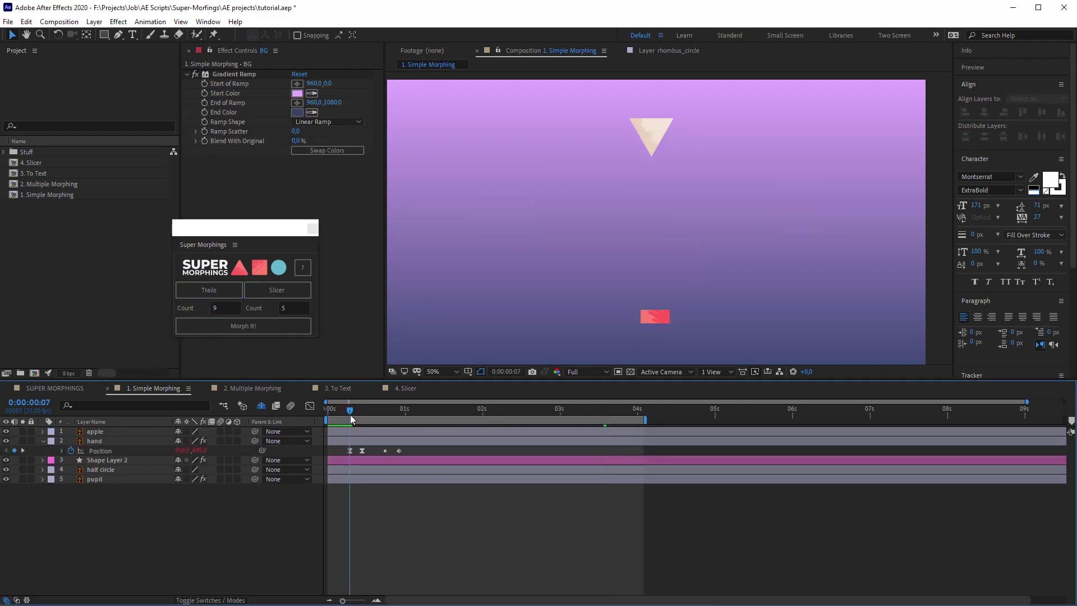
key(space)
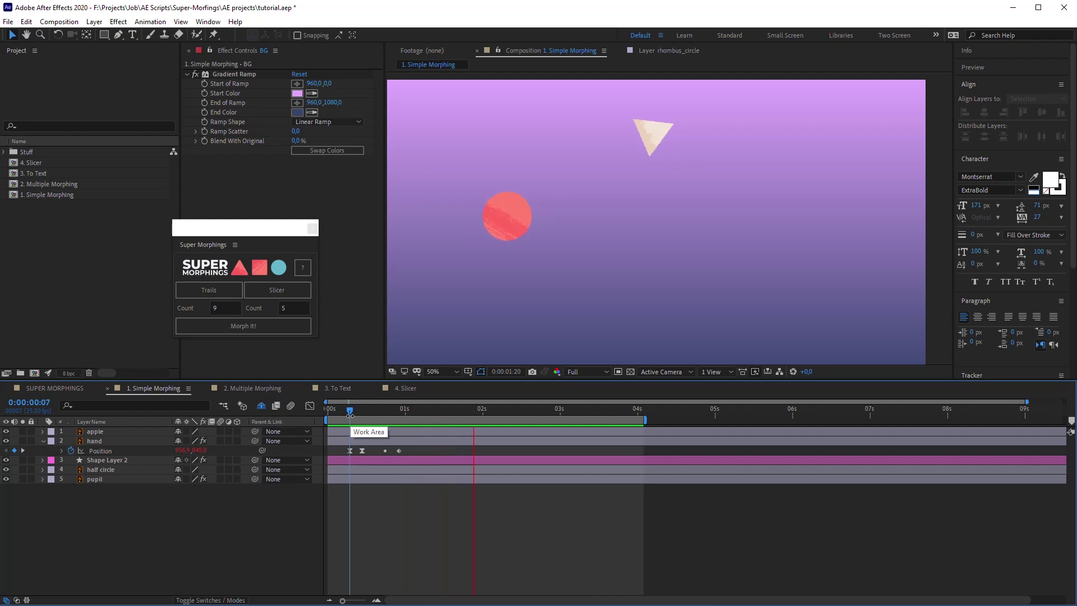
key(space)
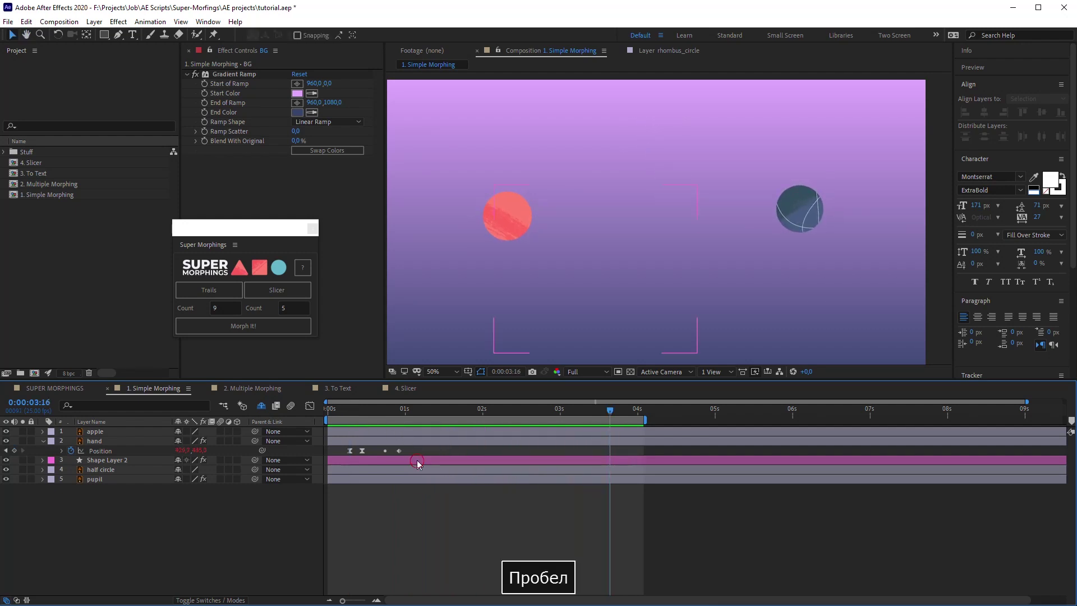
click(416, 460)
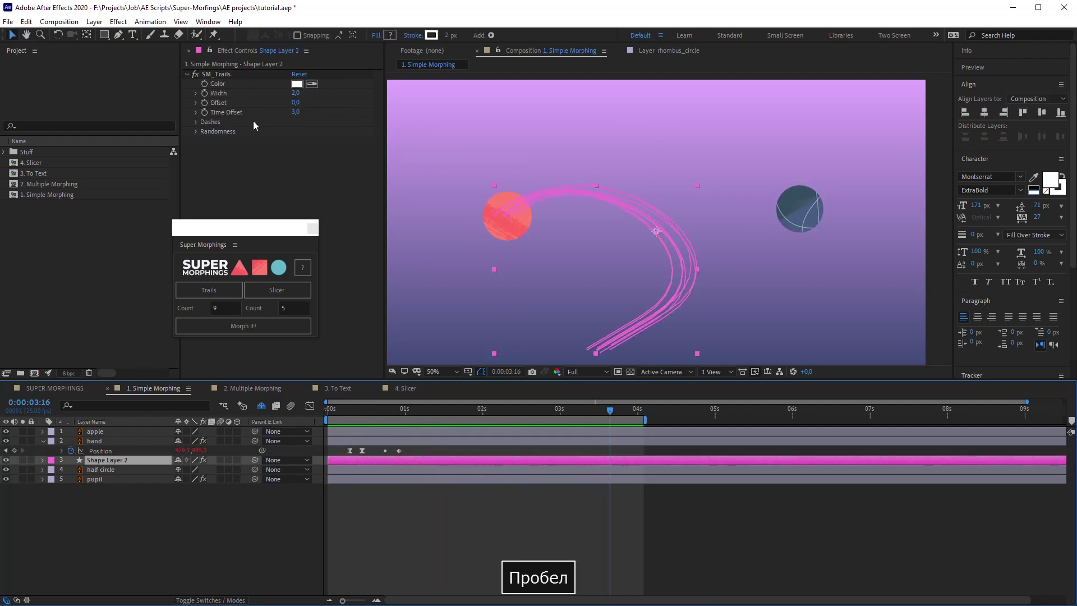
click(297, 84)
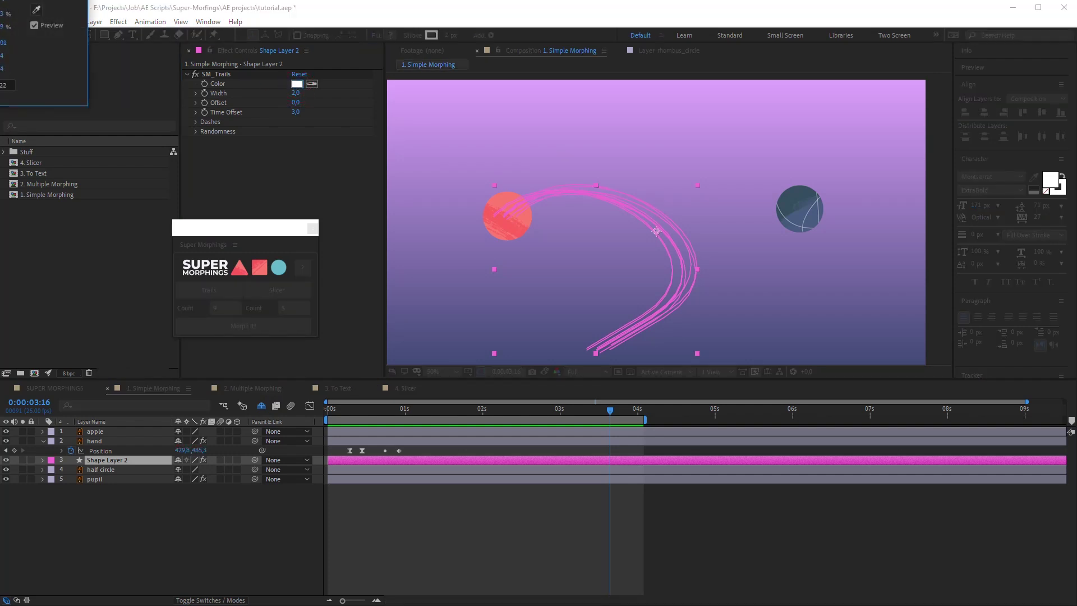
- Set the SM_Trails Width to 10 and preview the trails from near the start
key(alt+Tab)
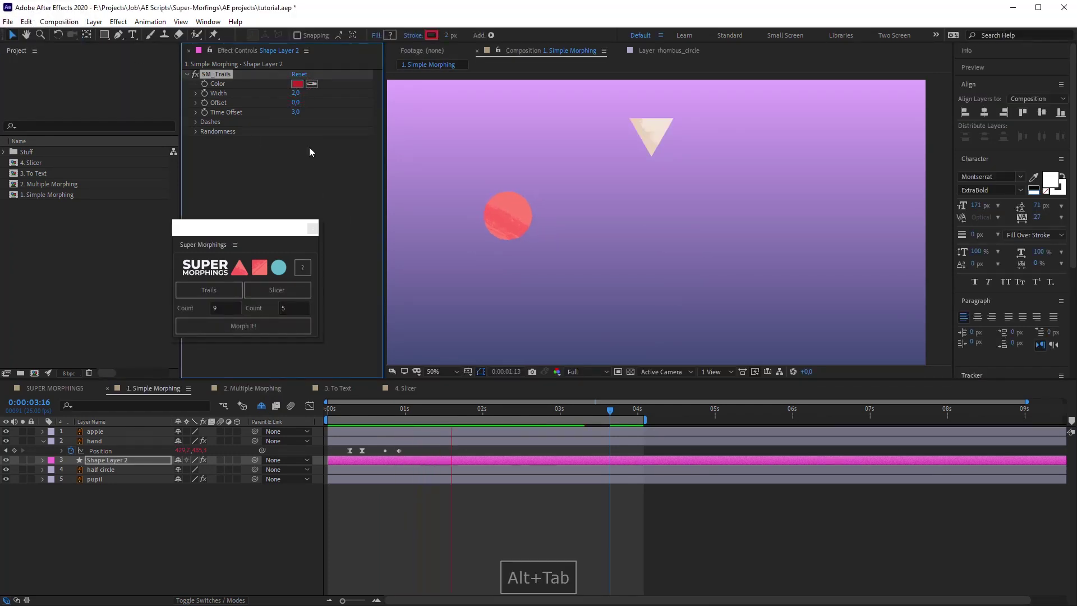
key(space)
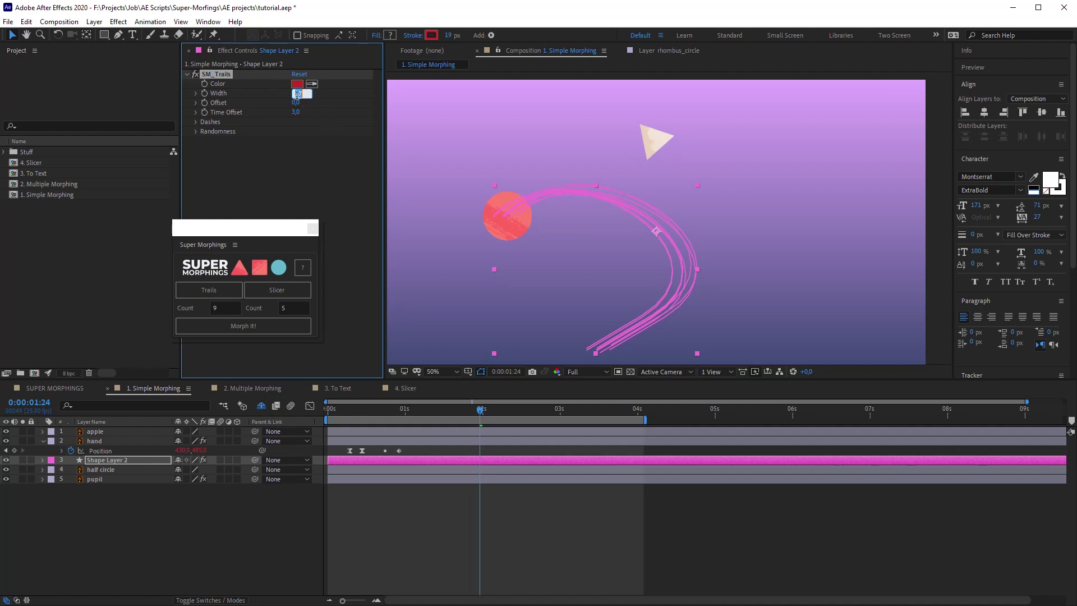
text(10)
key(Return)
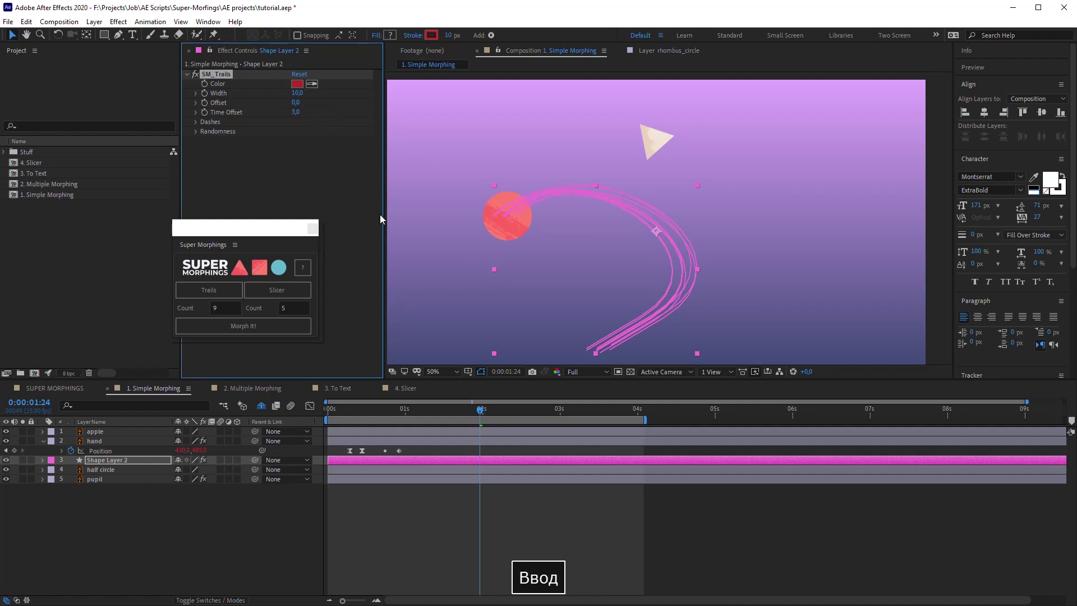
click(466, 517)
click(347, 412)
key(space)
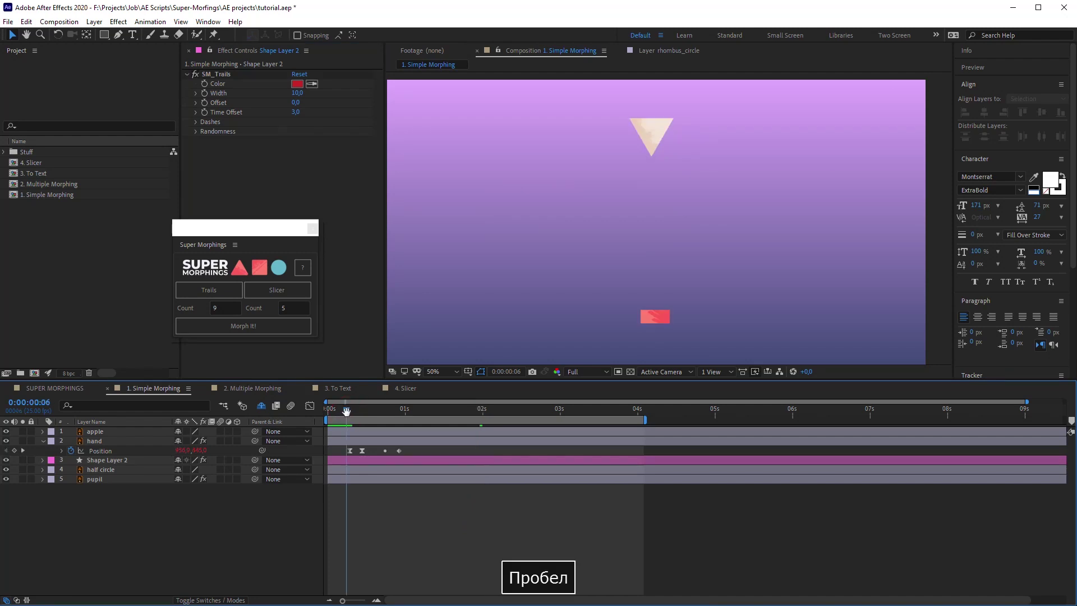
key(space)
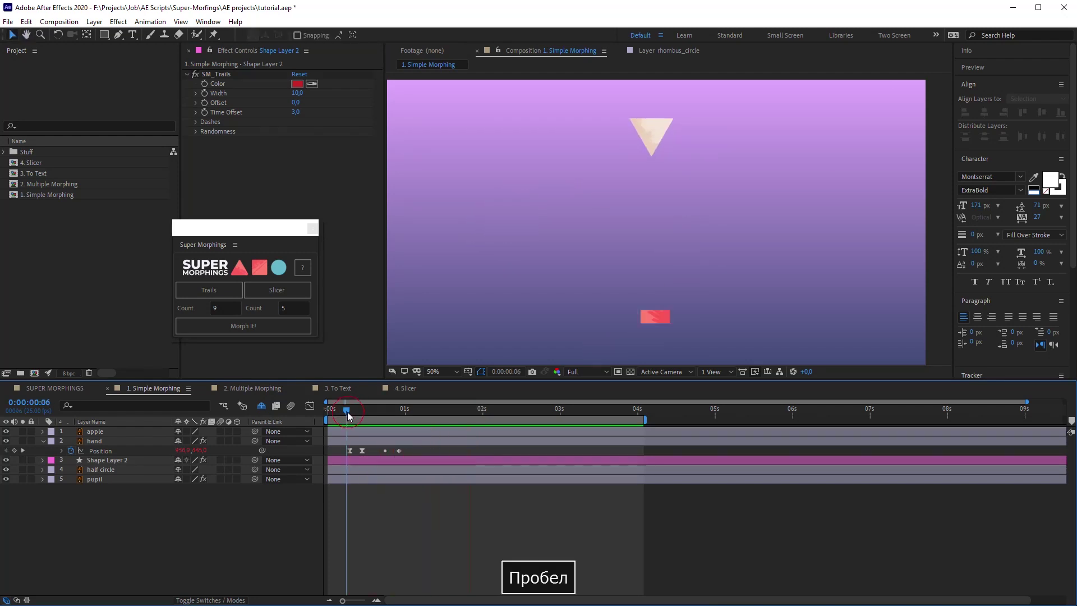
- Expand the SM_Trails Dashes settings and preview Shape Layer 2's trails again
click(198, 121)
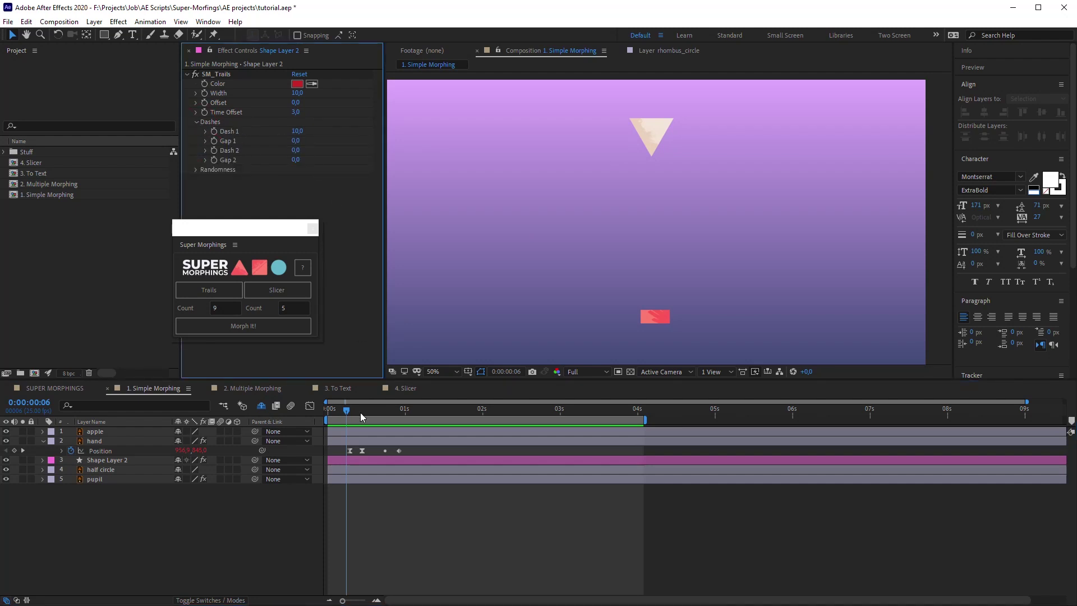
click(386, 460)
key(space)
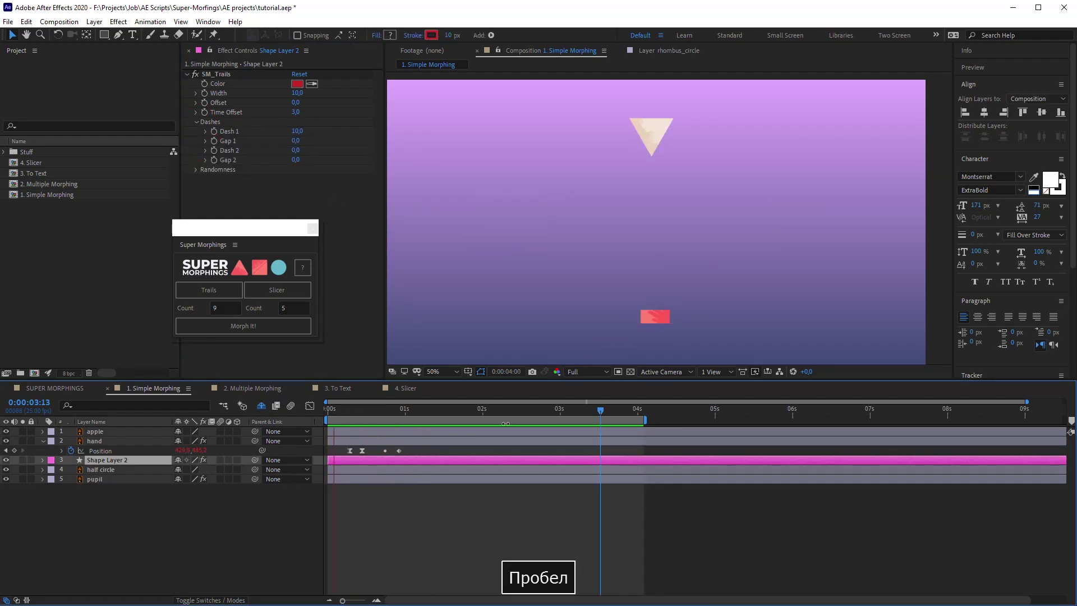
key(space)
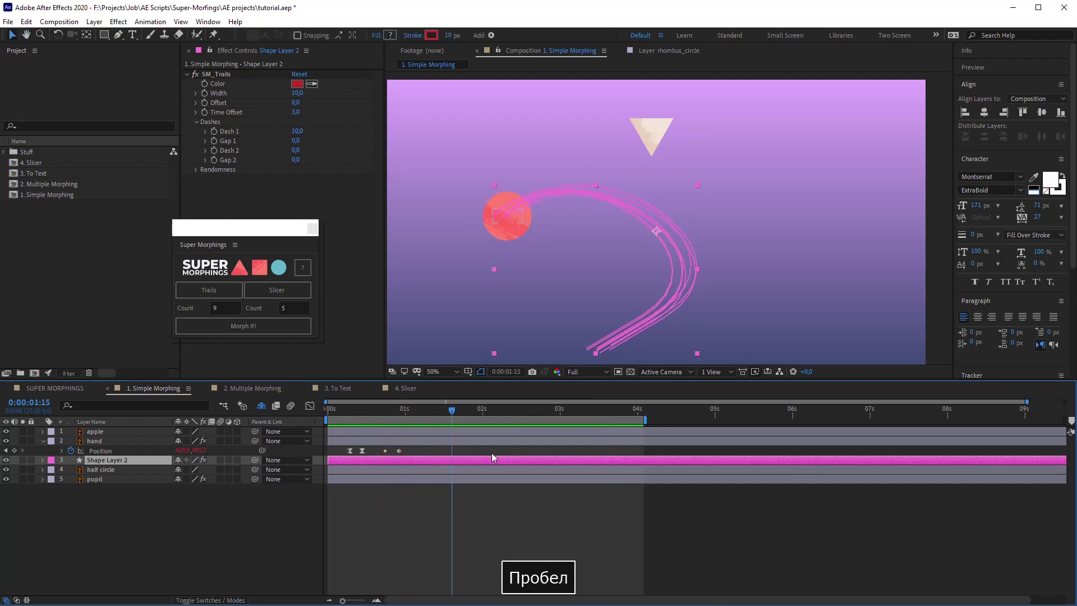
key(space)
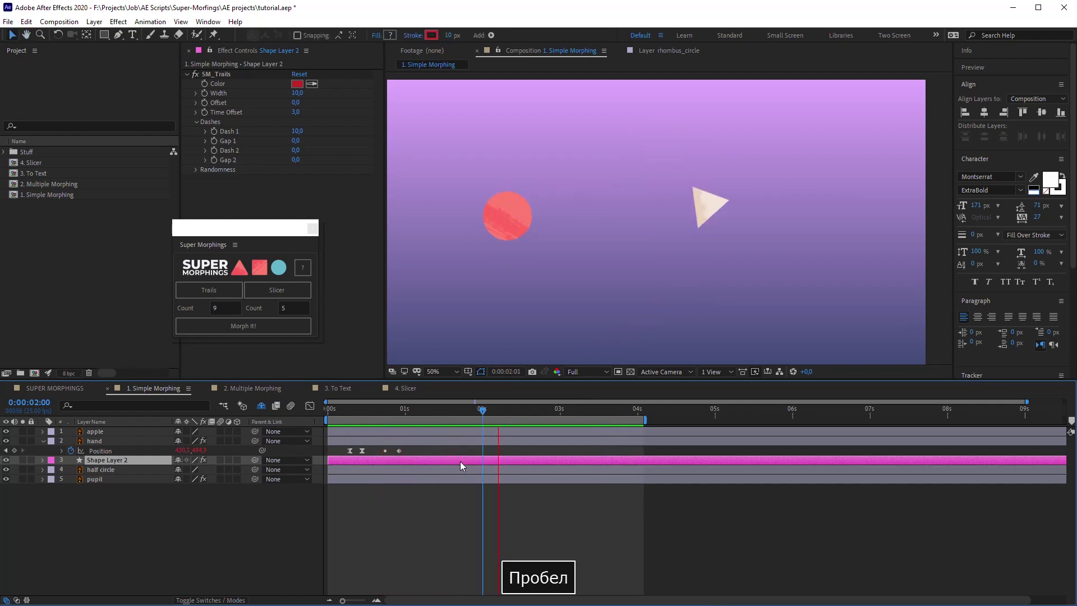
key(alt+Tab)
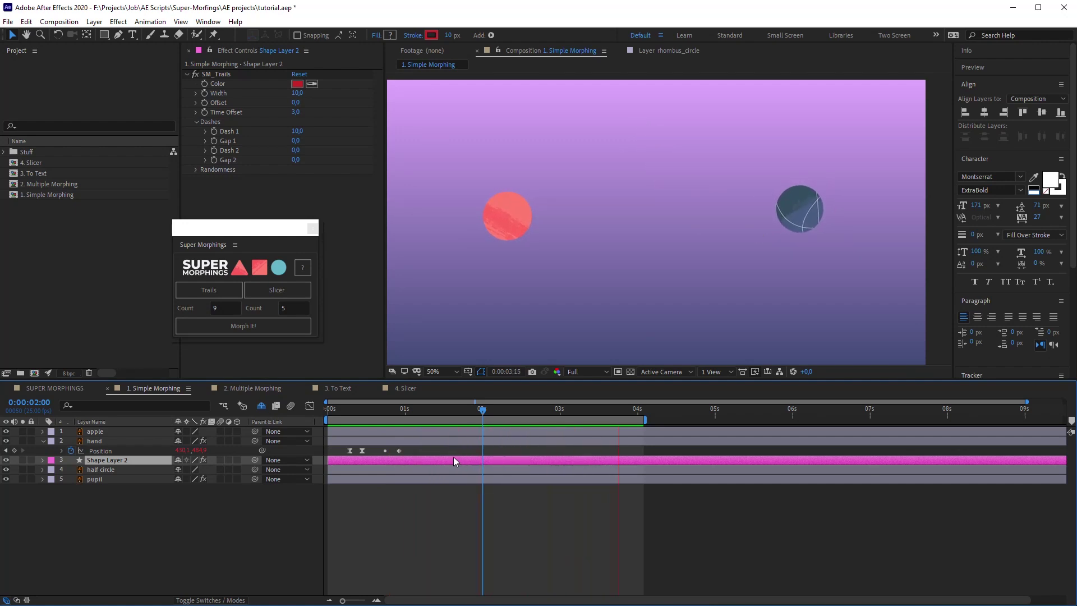
key(space)
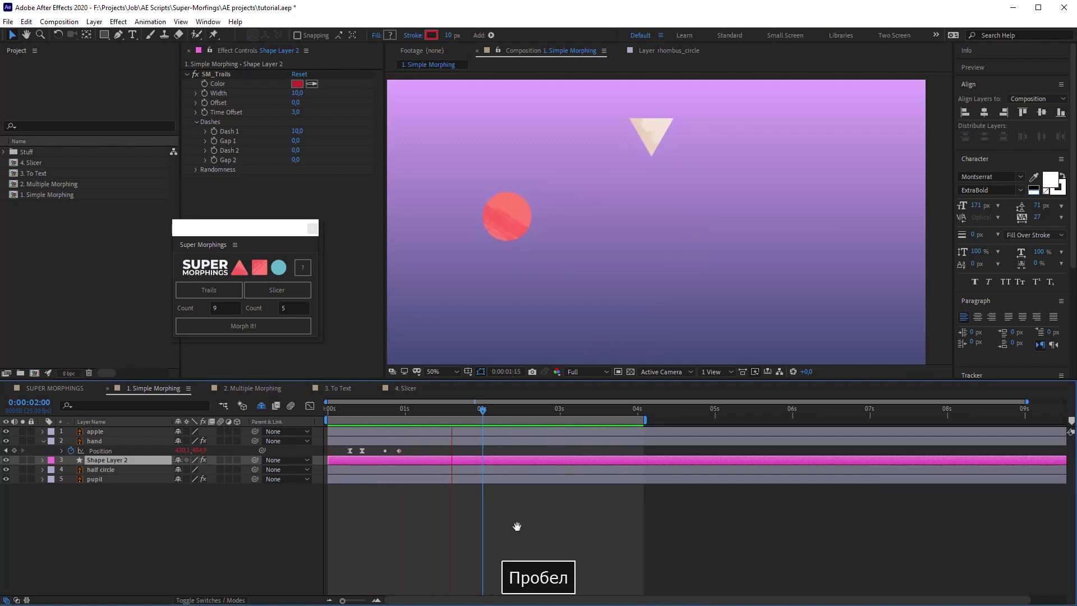
click(494, 470)
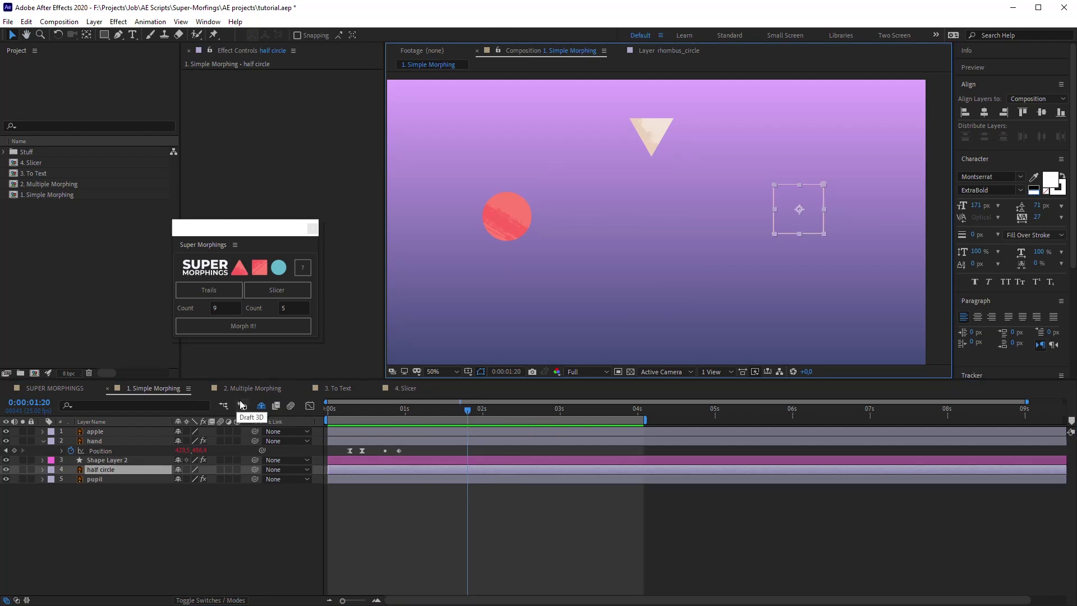
- Open the 2. Multiple Morphing comp and set the viewer zoom to Fit up to 100%
click(248, 386)
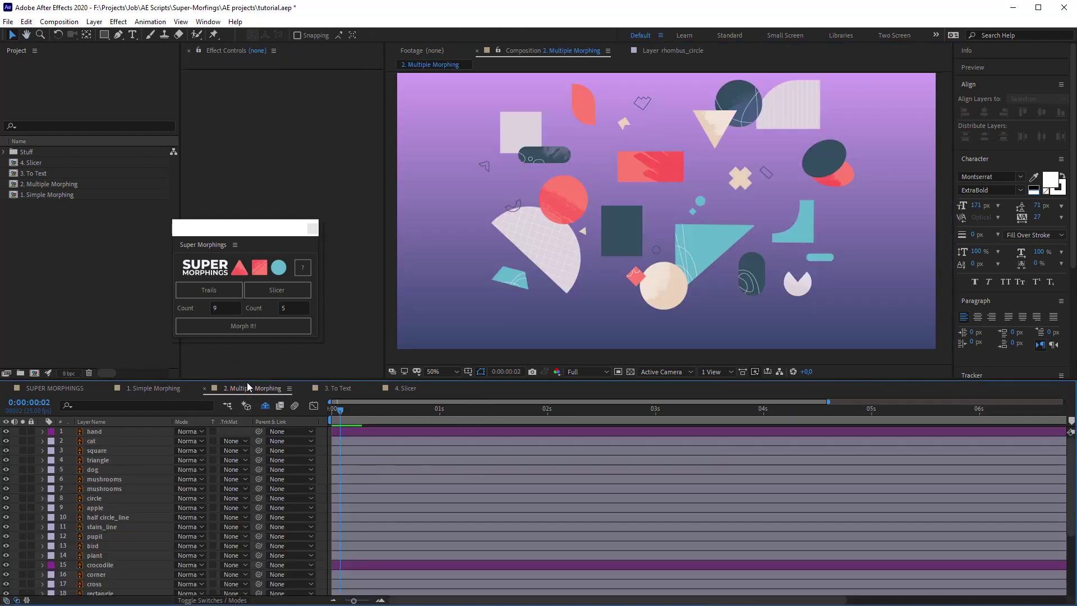
scroll(444, 355, up, 2)
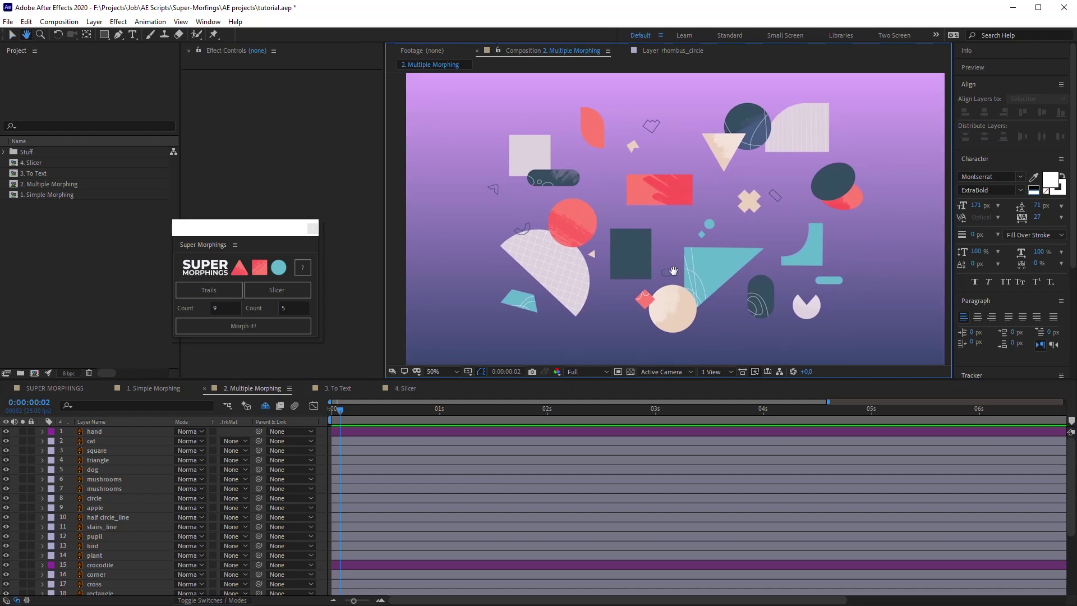
click(443, 372)
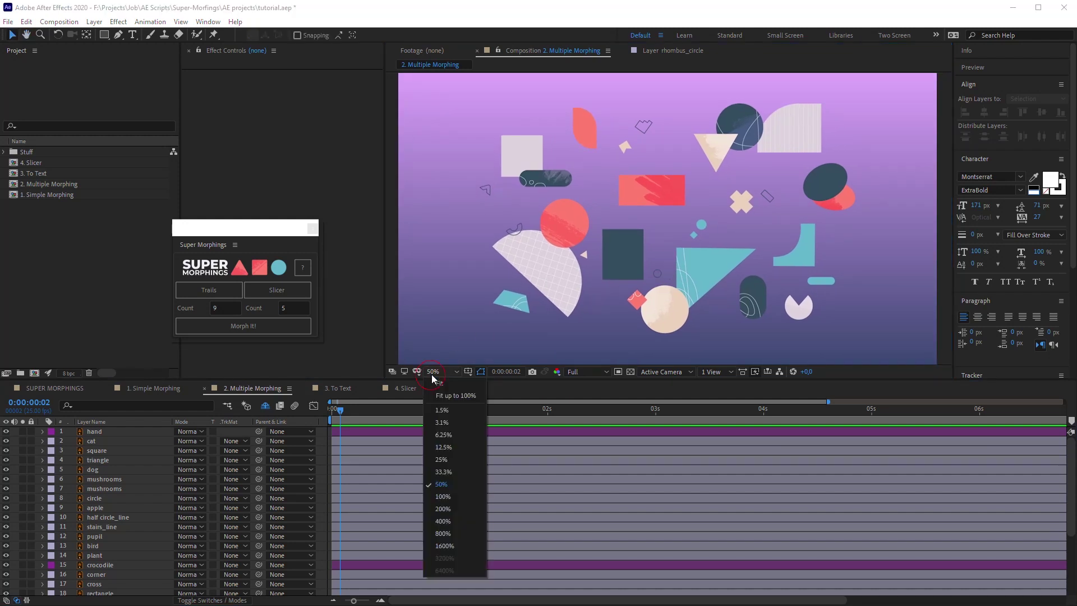
click(466, 390)
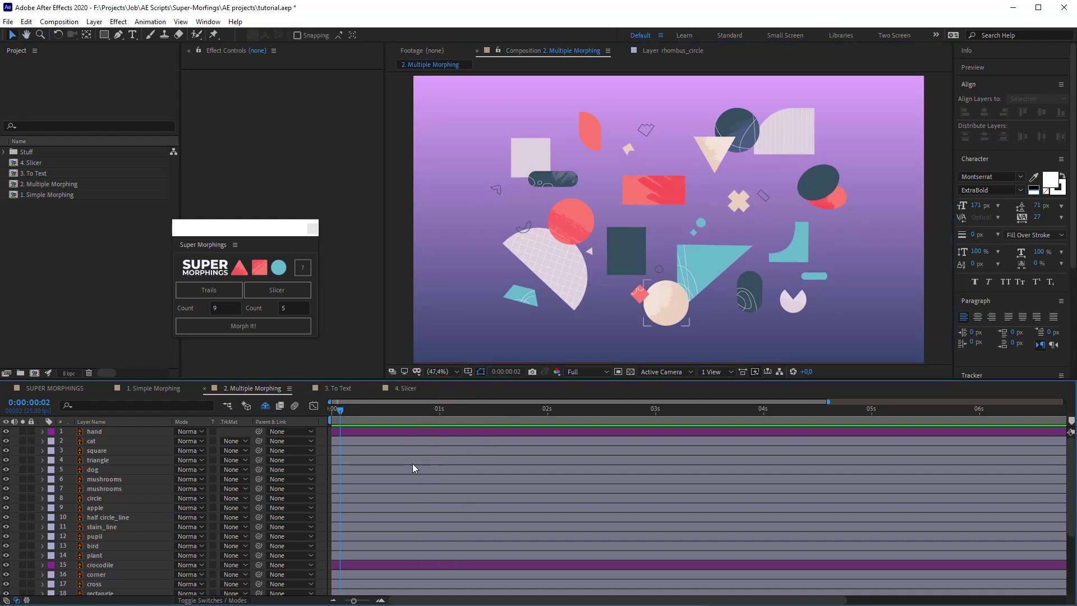
- Select hand plus layers cat through plant, run Morph It! to create a Controller layer, and preview
click(414, 441)
shift+click(432, 558)
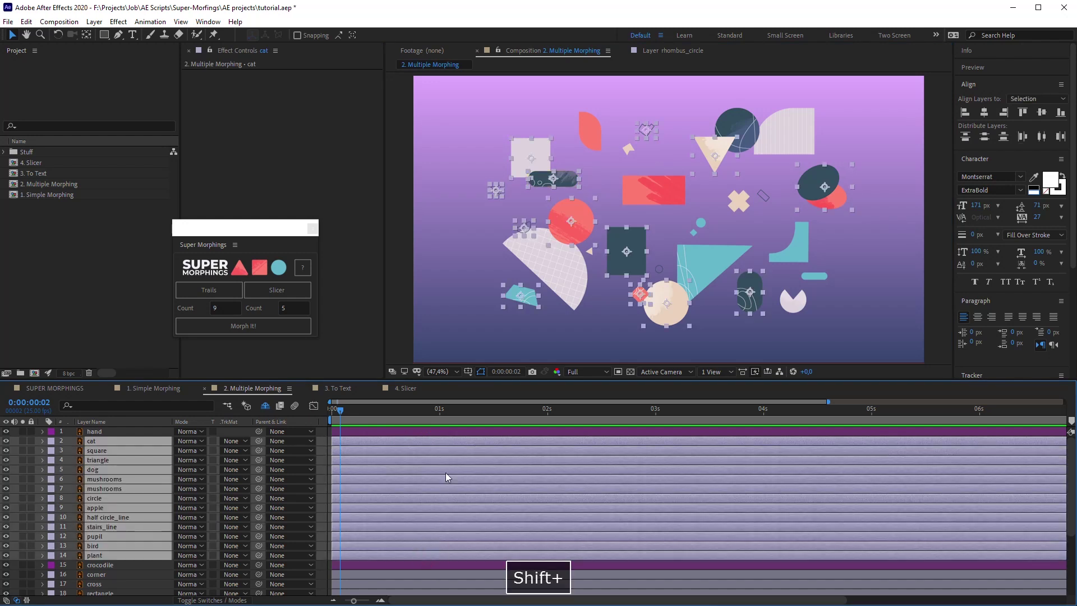
ctrl+click(431, 433)
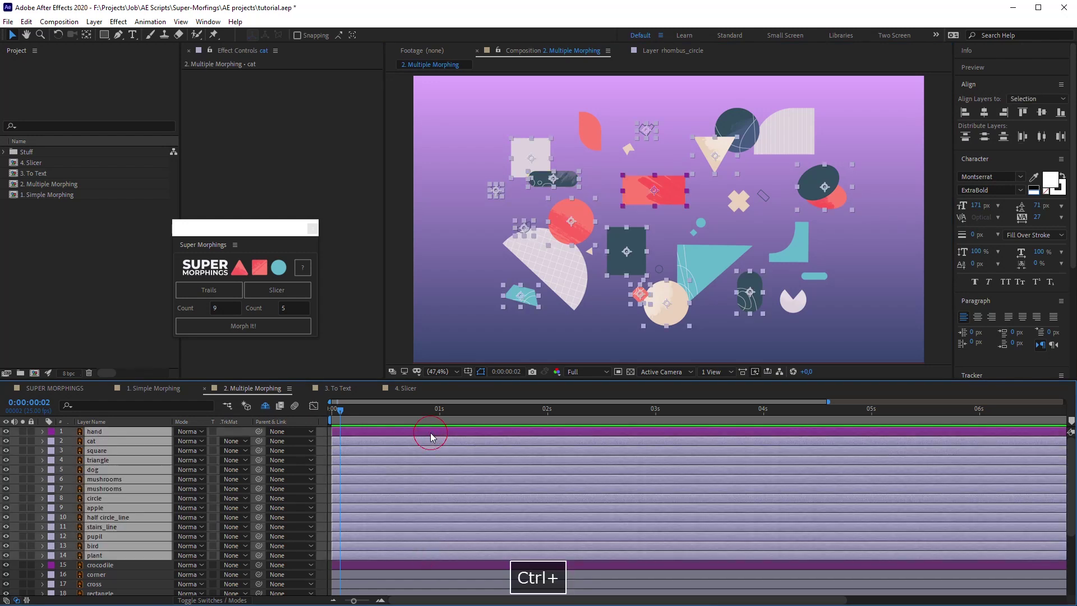
click(242, 327)
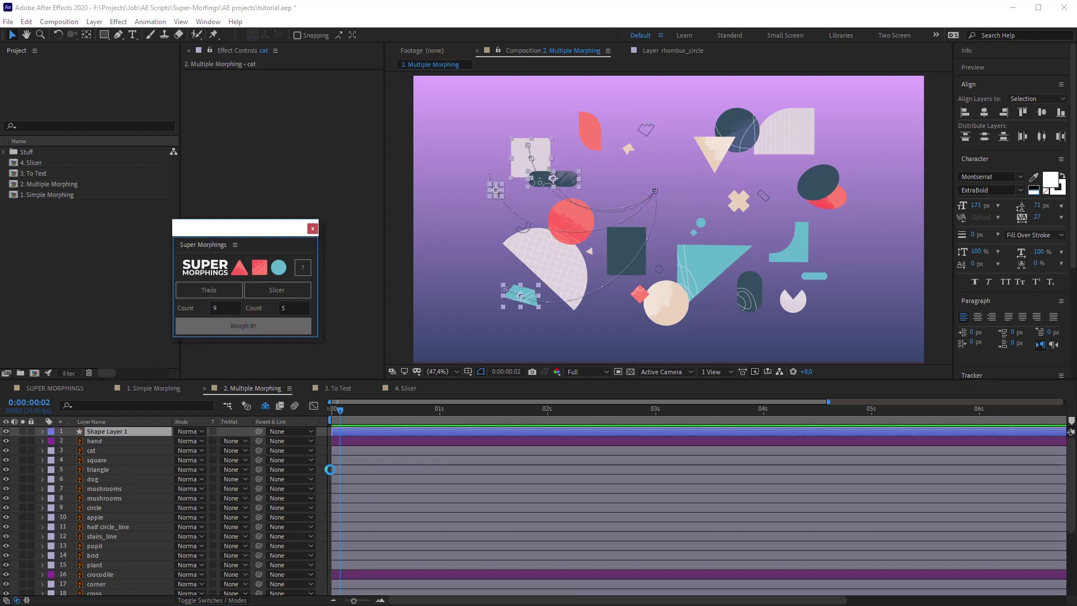
key(space)
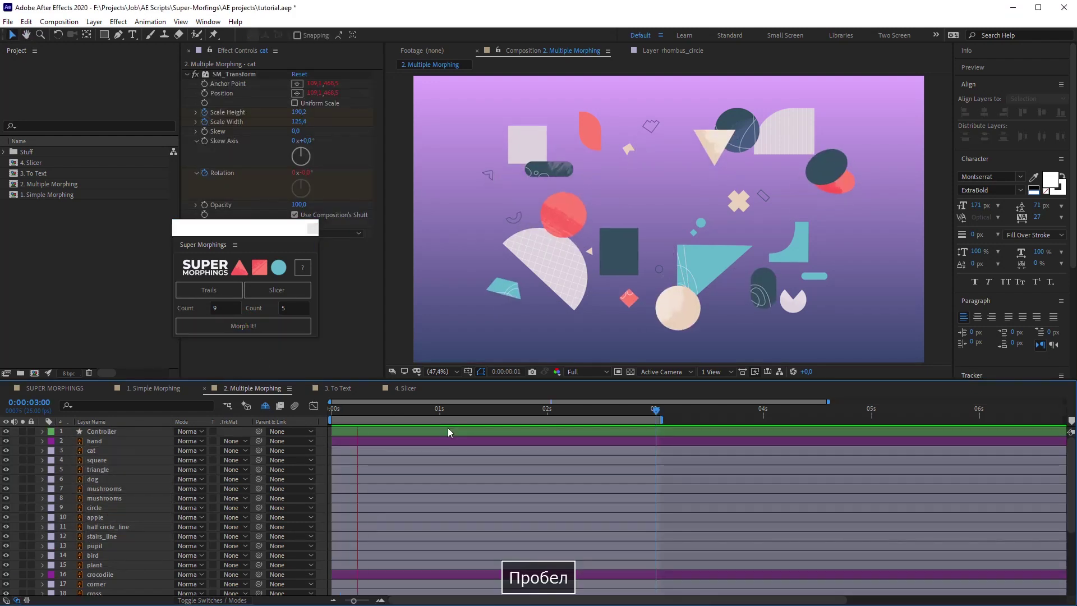
key(space)
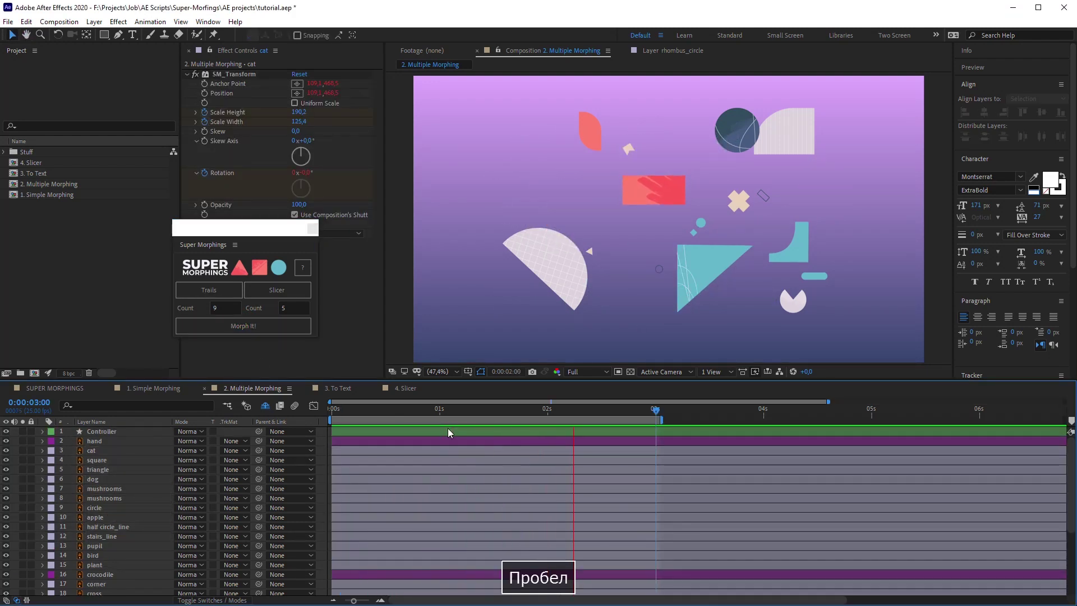
scroll(380, 554, down, 4)
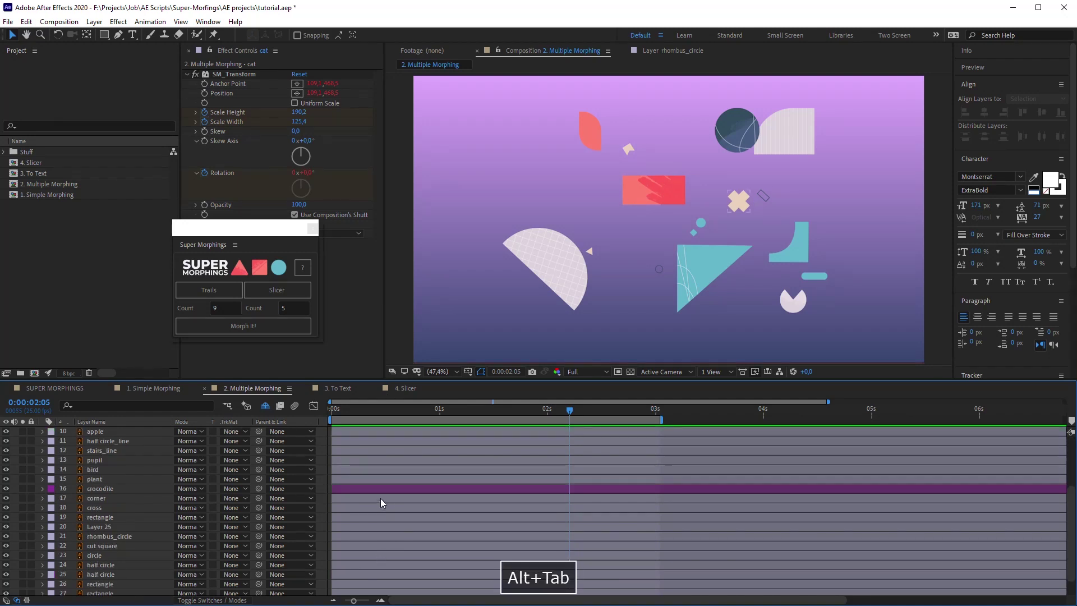
click(380, 498)
scroll(395, 521, down, 1)
- Alt-run Morph It! on the corner-through-bottom layers plus crocodile to morph them into the triangle
shift+click(394, 586)
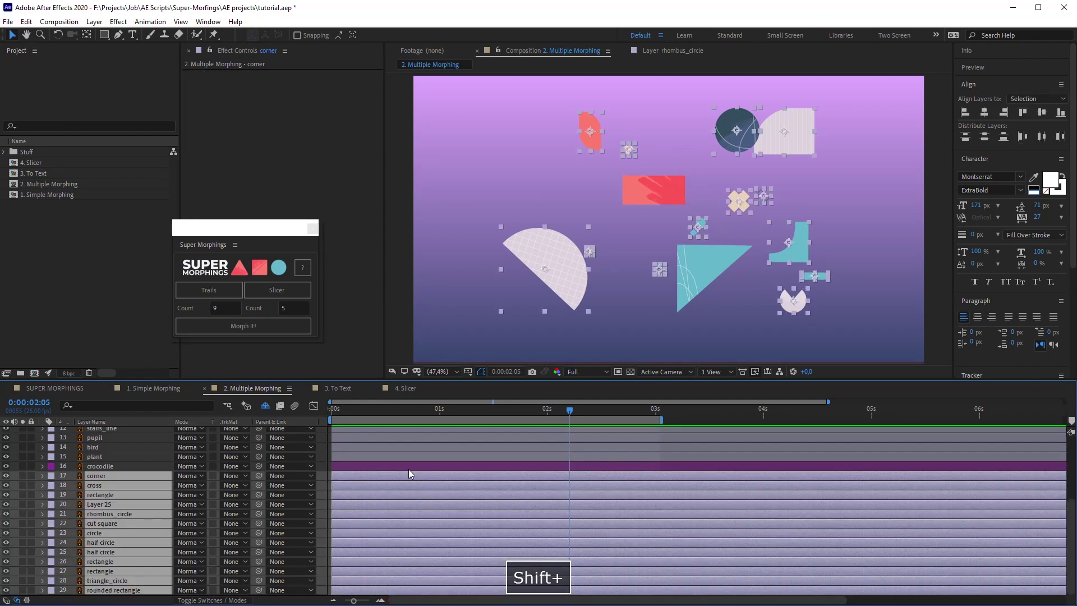
ctrl+click(408, 468)
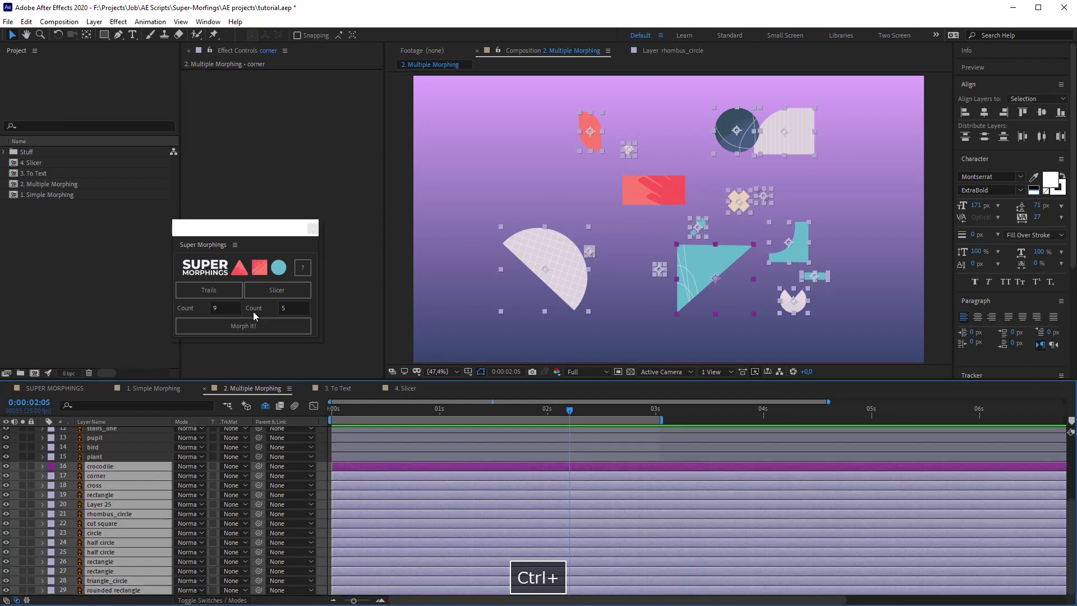
alt+click(231, 330)
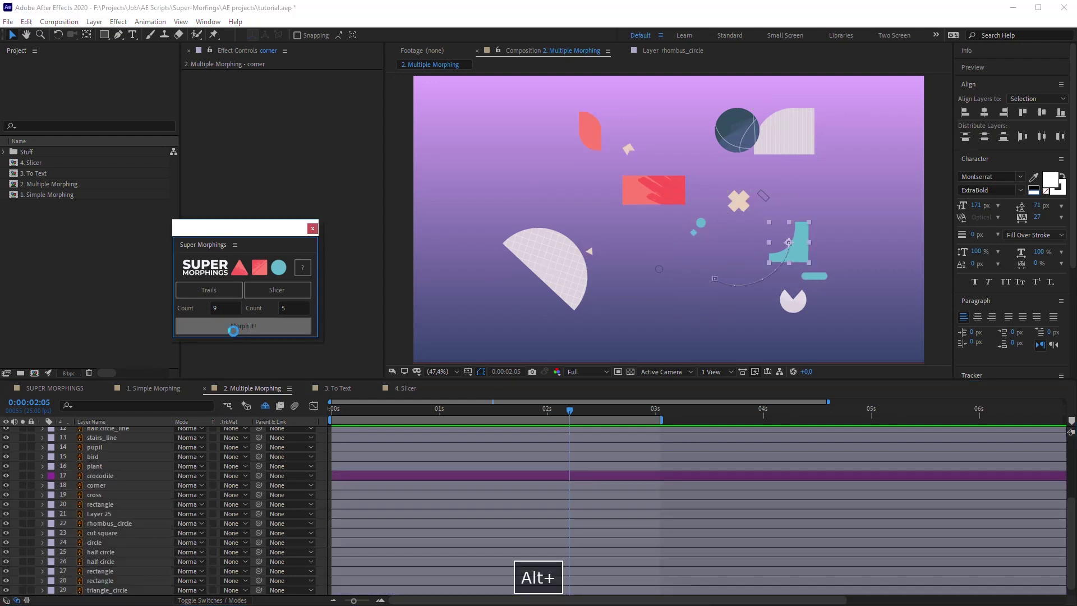
- Extend the work area to about 5 seconds and preview the second morph
key(alt+Tab)
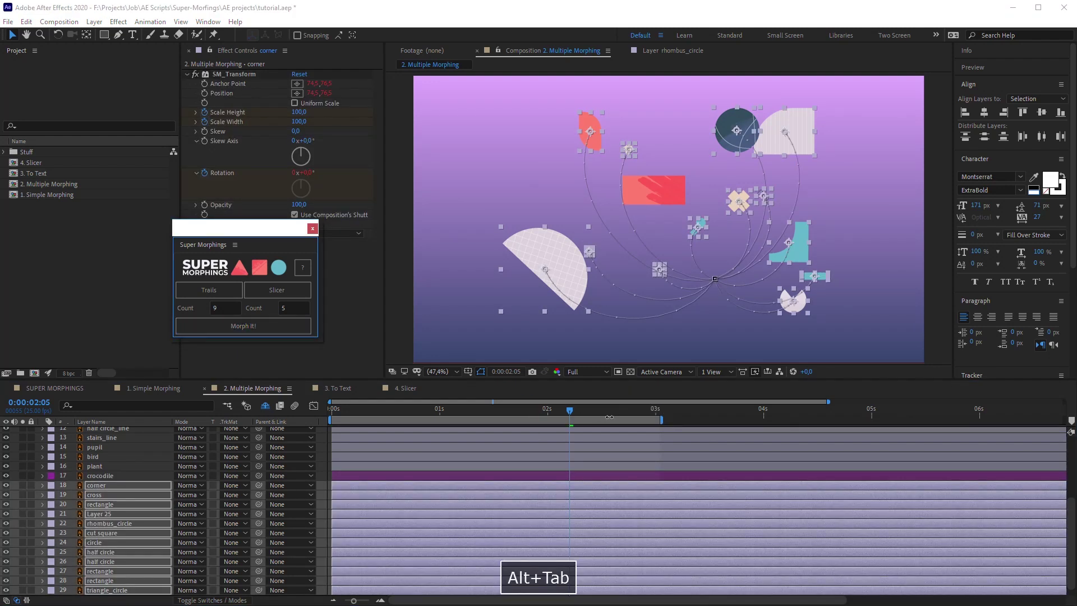
drag(663, 418, 873, 419)
key(space)
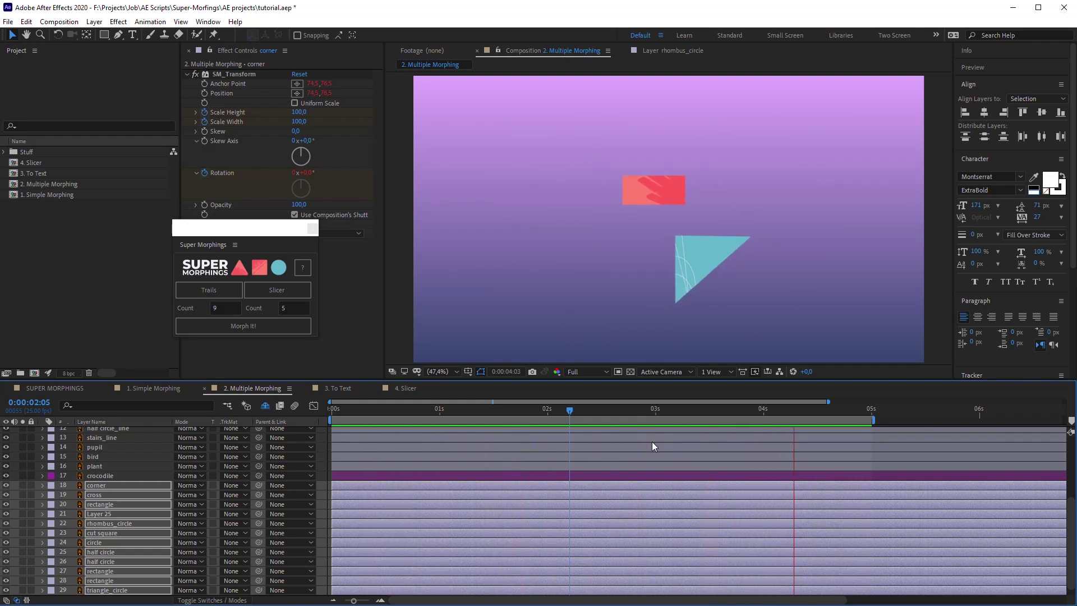
key(space)
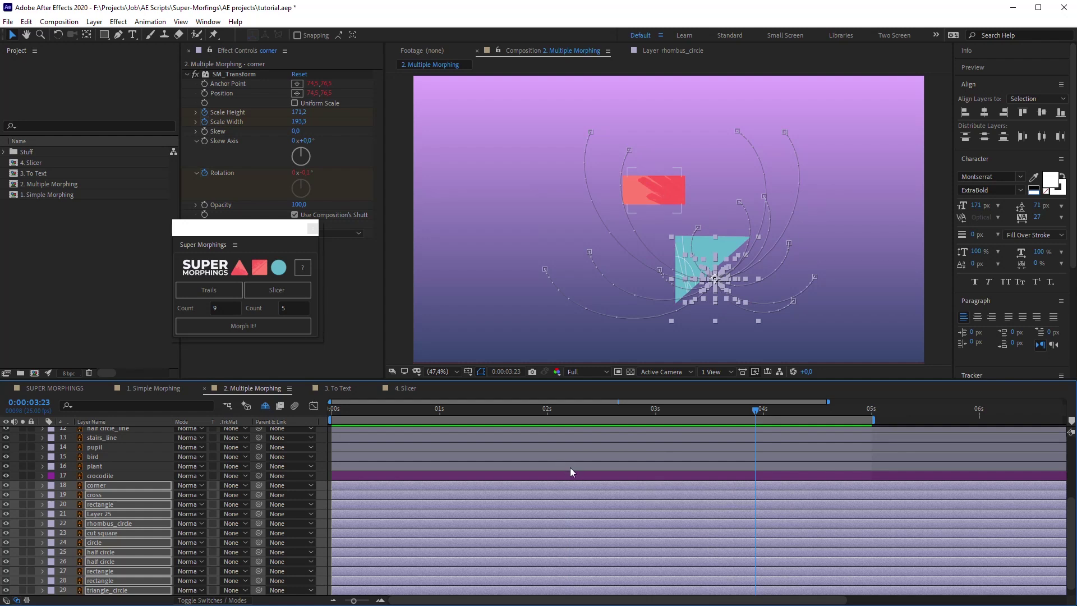
- Add SM_Trails trails through a Trails Controller to the morphing shapes and preview from 2:03
click(203, 291)
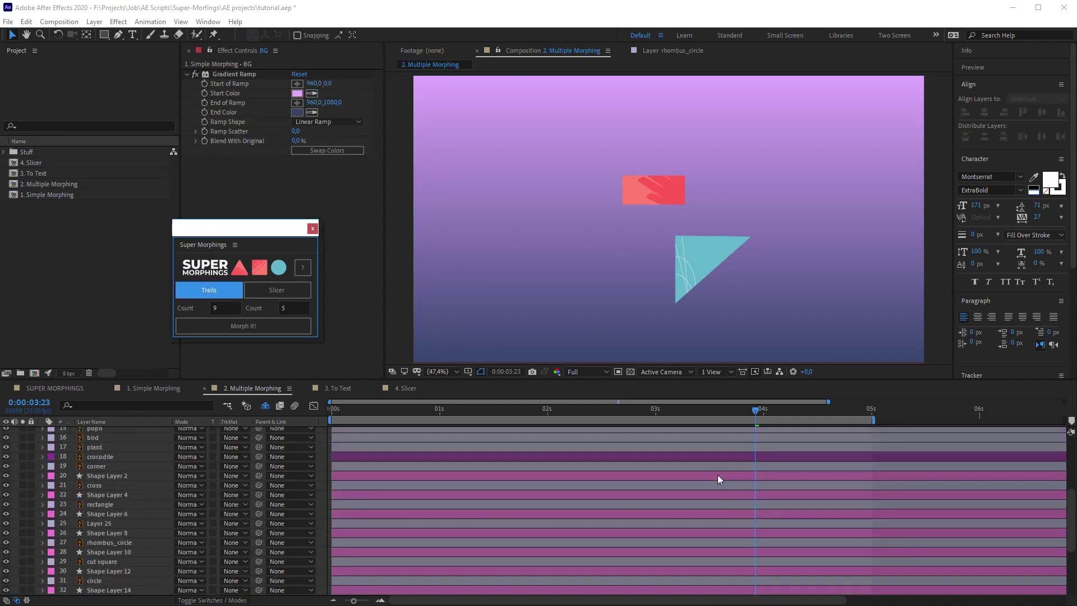
click(562, 411)
key(space)
key(space)
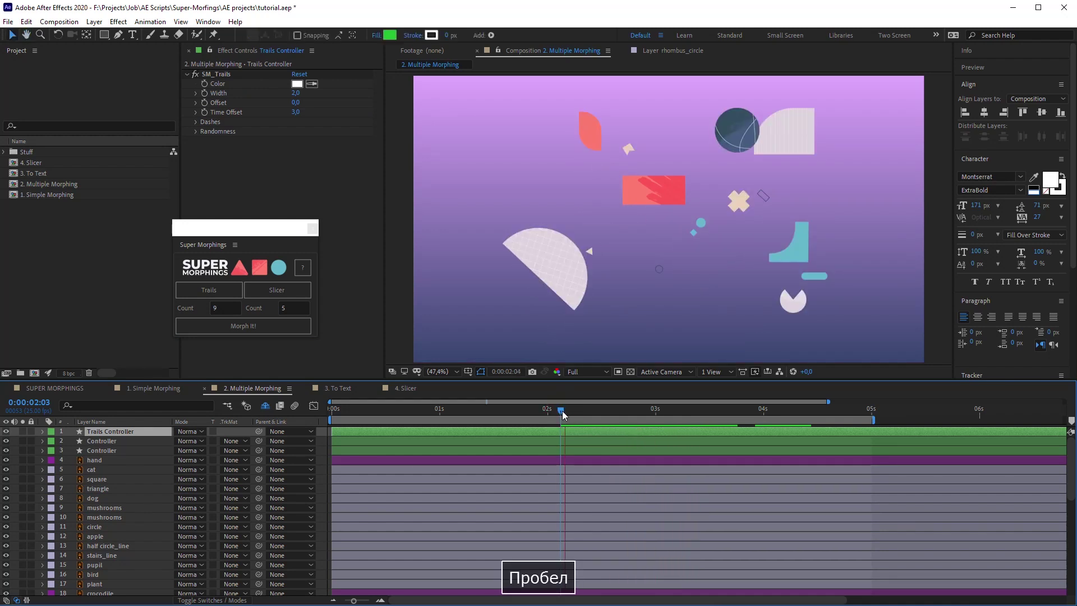
key(alt+Tab)
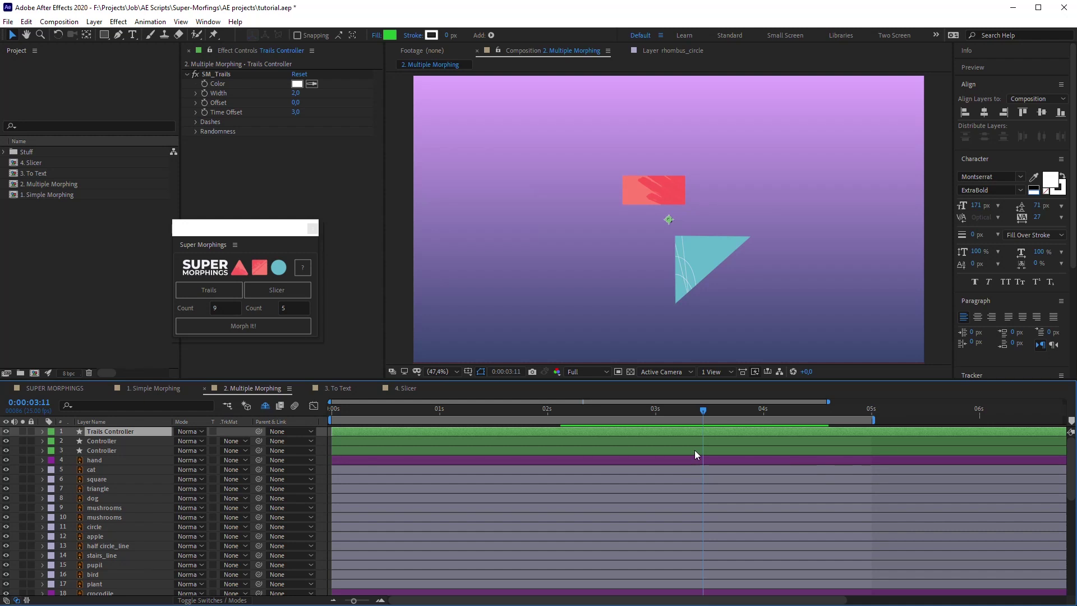
- Raise Shape Layer 6's SM_Trails Width from 2 to 8
click(702, 466)
scroll(696, 522, down, 5)
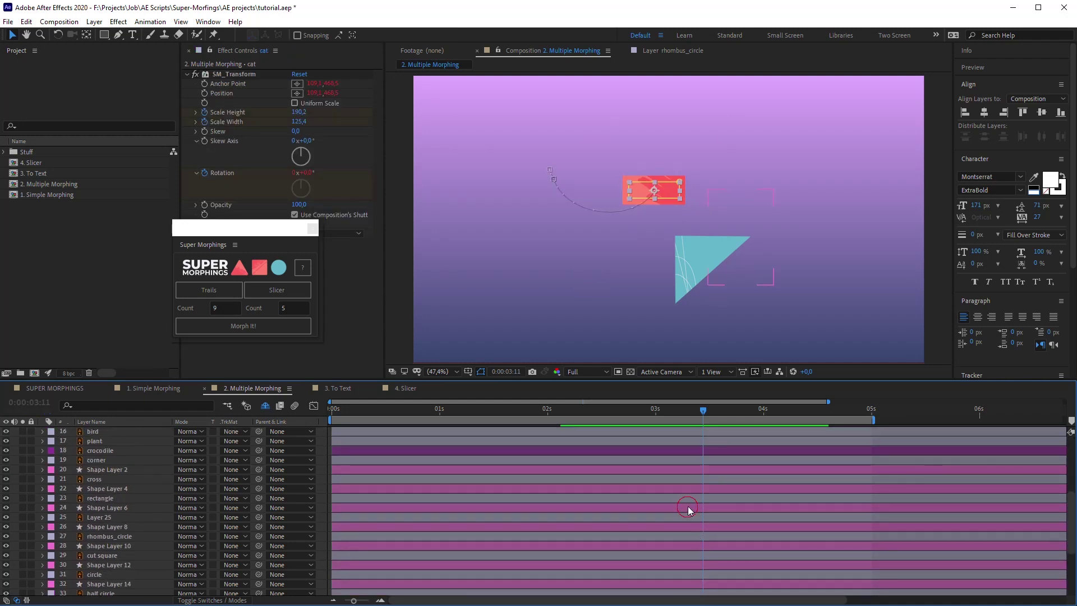
click(688, 507)
alt+click(205, 93)
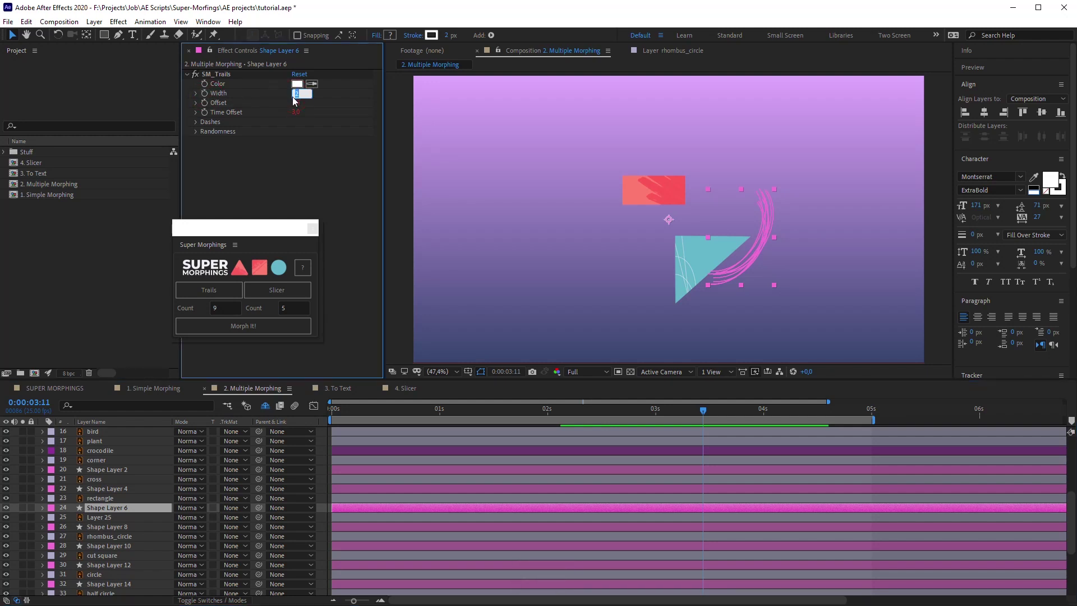
key(Up)
key(Up)
key(Up)
key(Up)
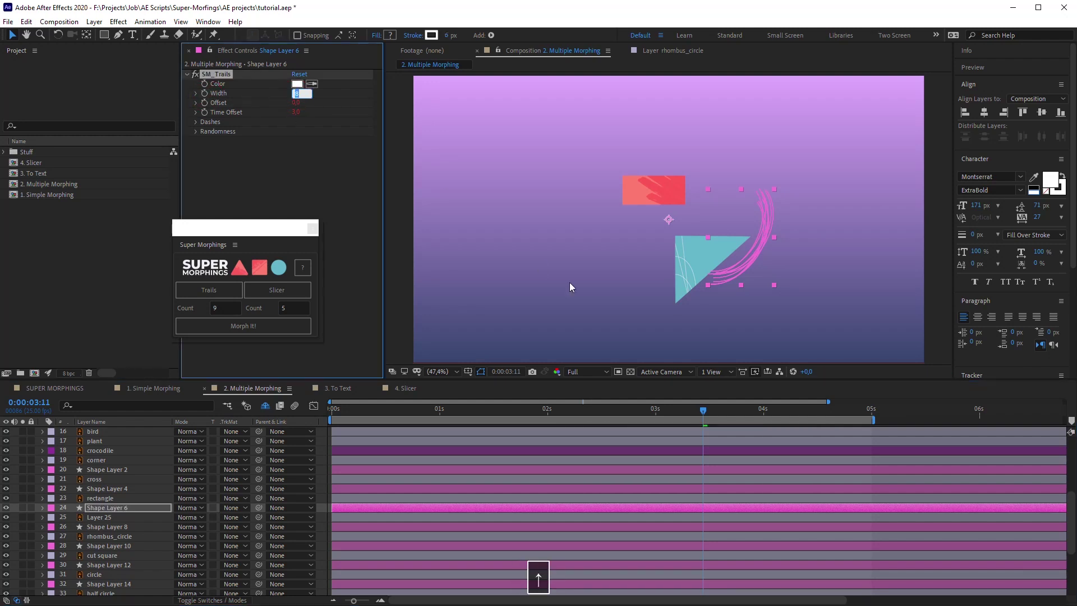
click(605, 413)
- Preview the thicker trail from about 2:11
click(322, 474)
key(space)
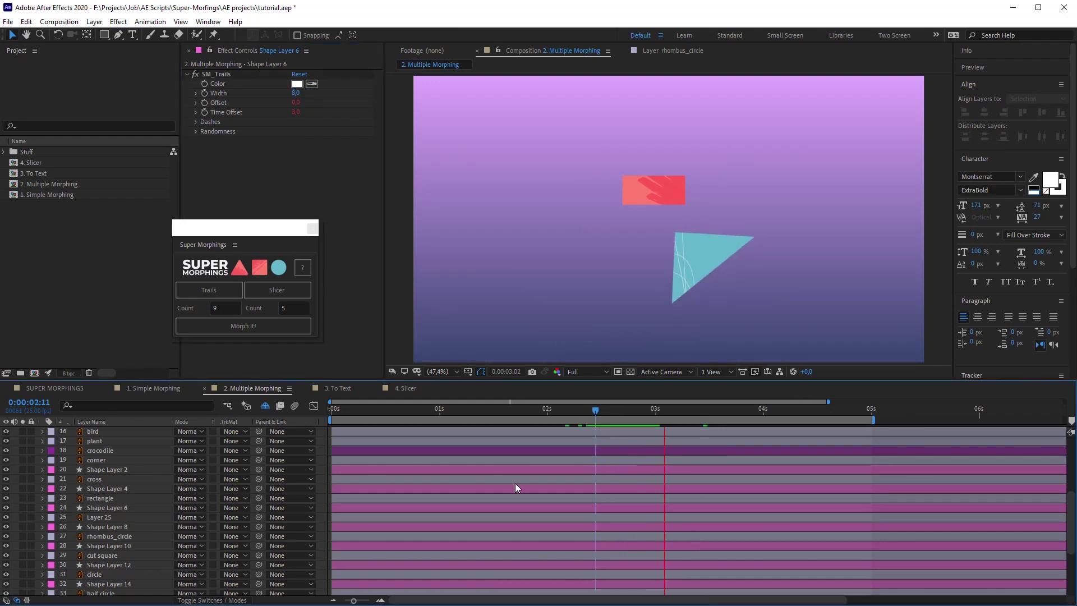
key(Tab)
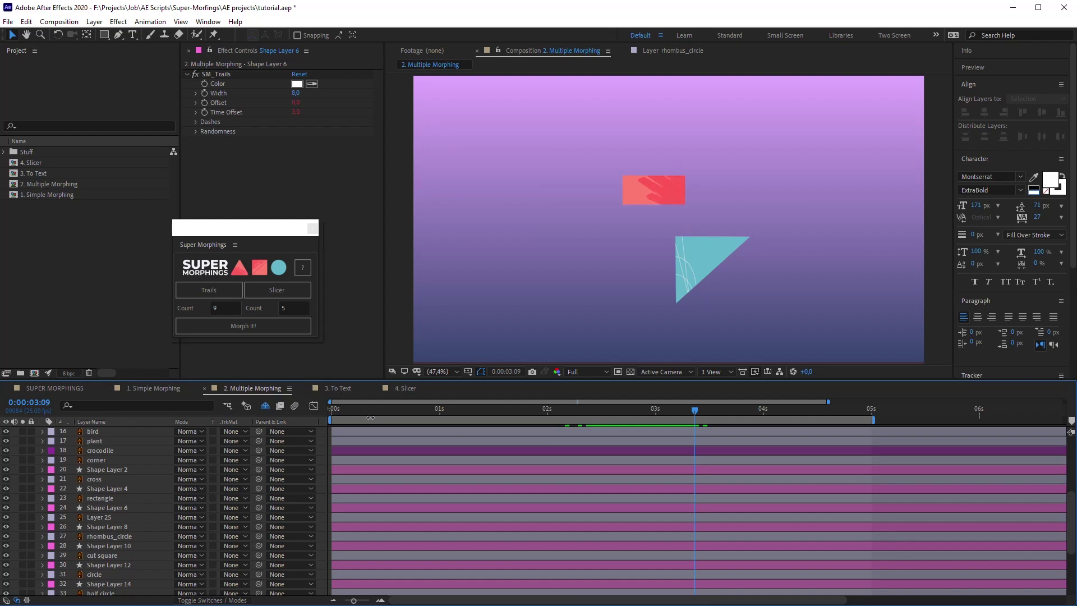
- Preview the Multiple Morphing comp from near the start, then stop it
click(370, 417)
key(space)
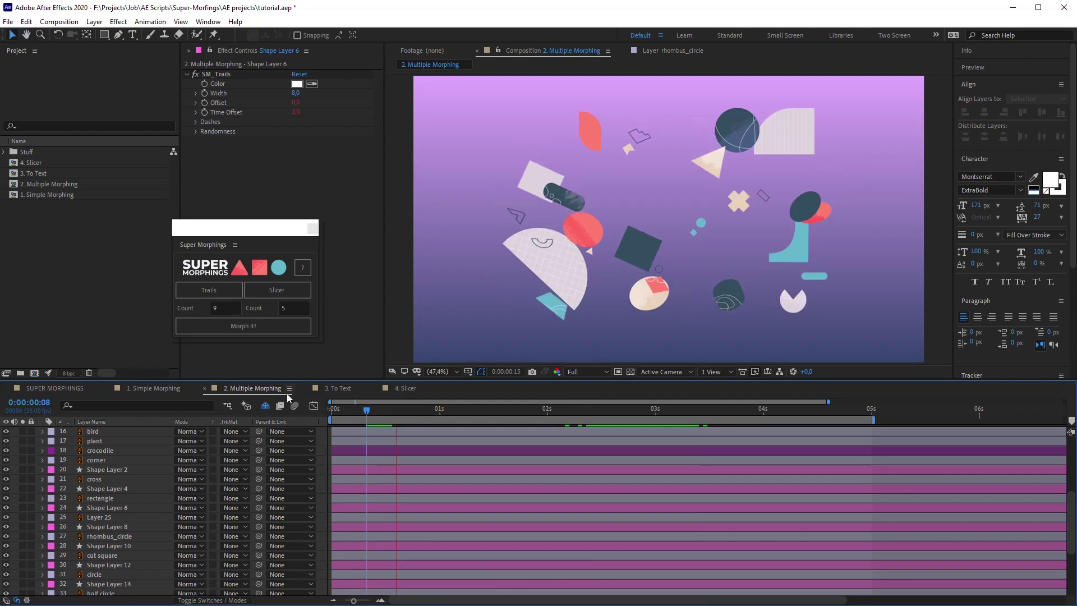
key(space)
- Open the 3. To Text composition and set viewer magnification to Fit
click(340, 391)
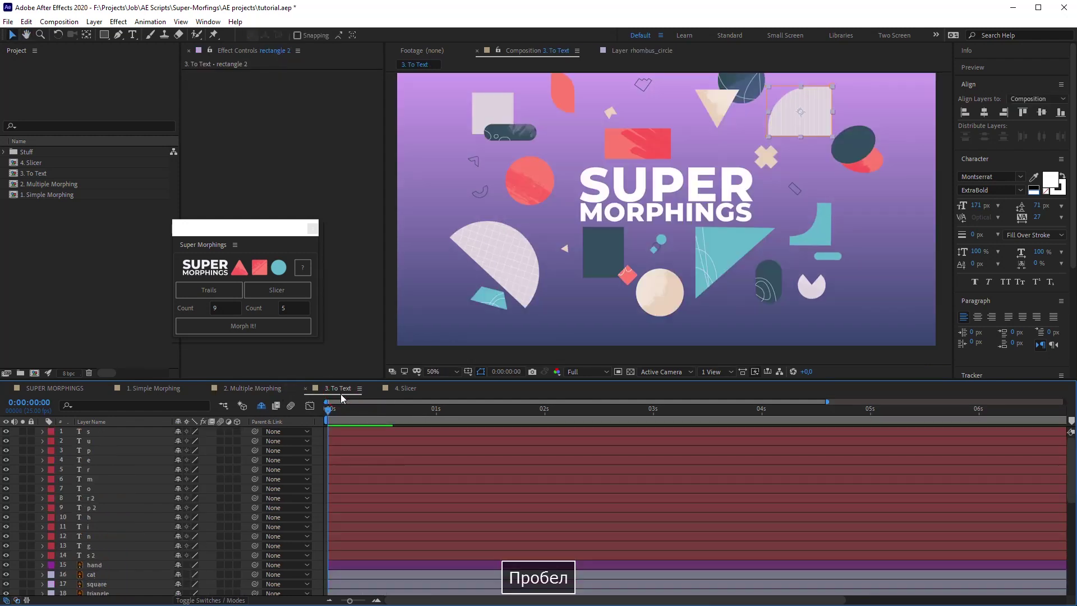
click(443, 370)
click(449, 396)
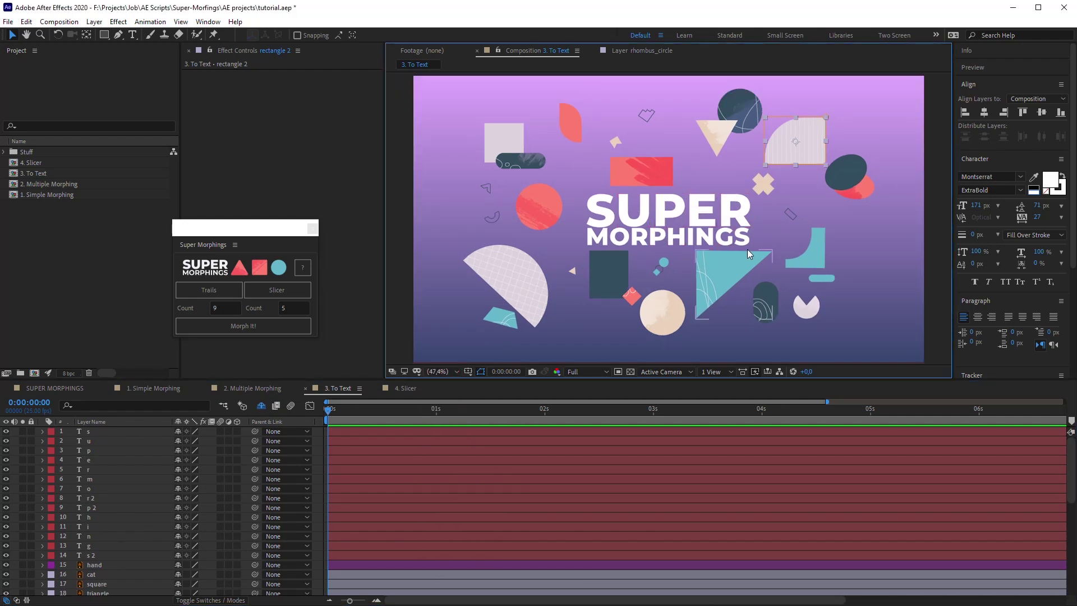
- Select the letters S, U, P, E, R, each paired with a shape: half circle, squares, boot, leaf
key(Tab)
click(530, 294)
shift+click(599, 215)
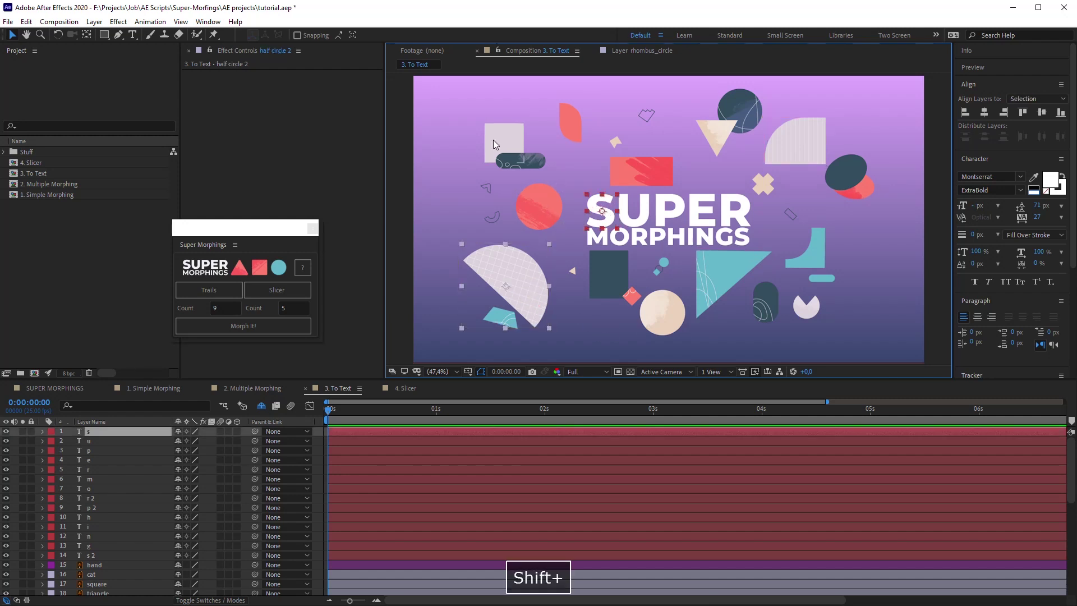
shift+click(493, 140)
shift+click(646, 209)
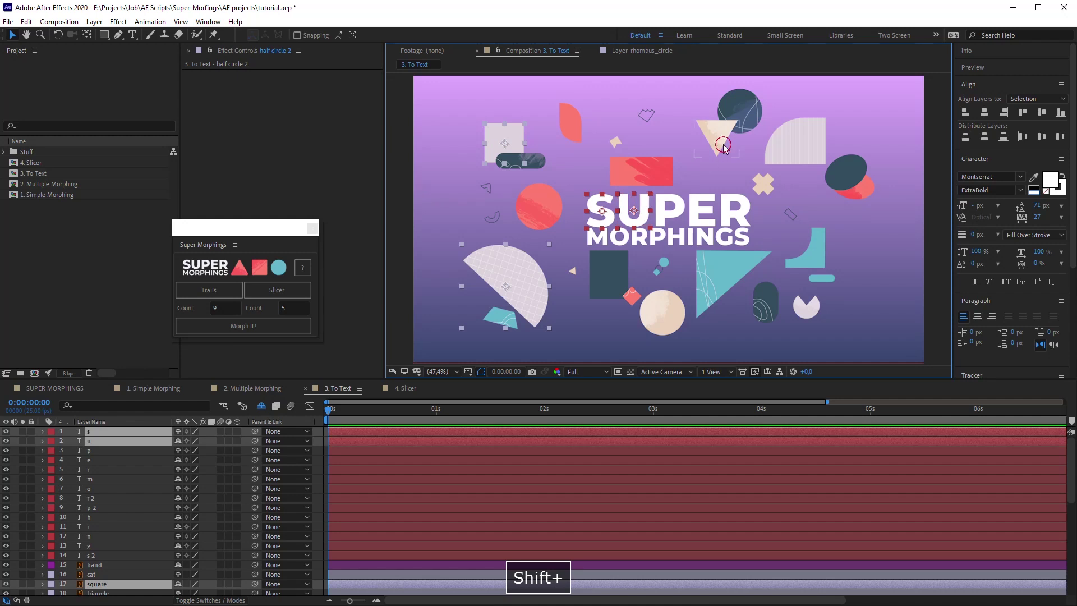
shift+click(670, 209)
shift+click(805, 248)
shift+click(703, 209)
shift+click(609, 274)
shift+click(736, 210)
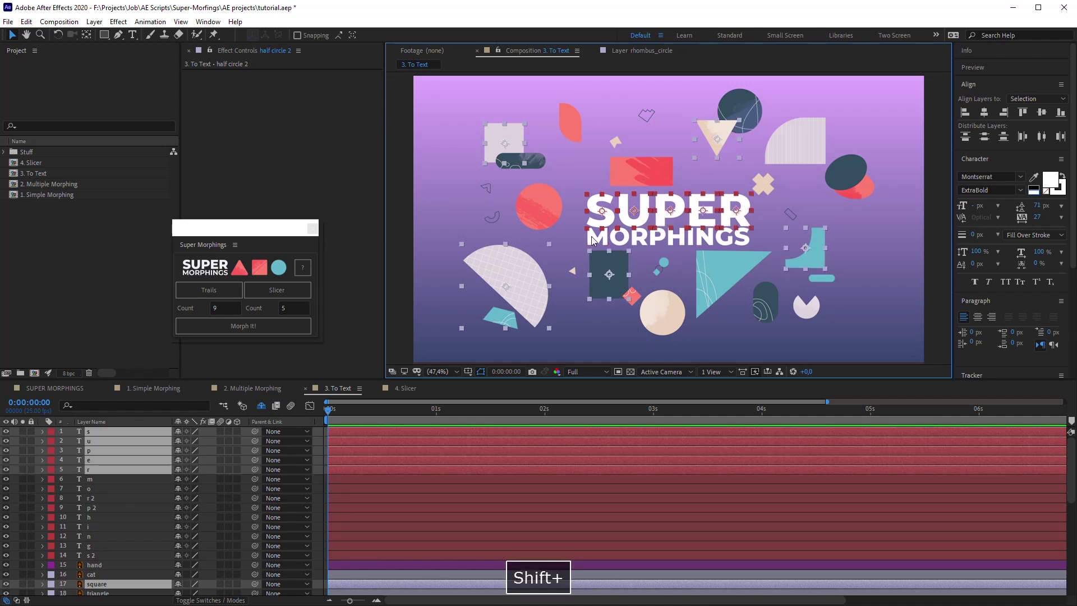
shift+click(570, 122)
- Add the letters M, O, P, R, H, I, N, G, S, each alongside a partner shape
shift+click(658, 236)
shift+click(647, 115)
shift+click(597, 237)
shift+click(620, 236)
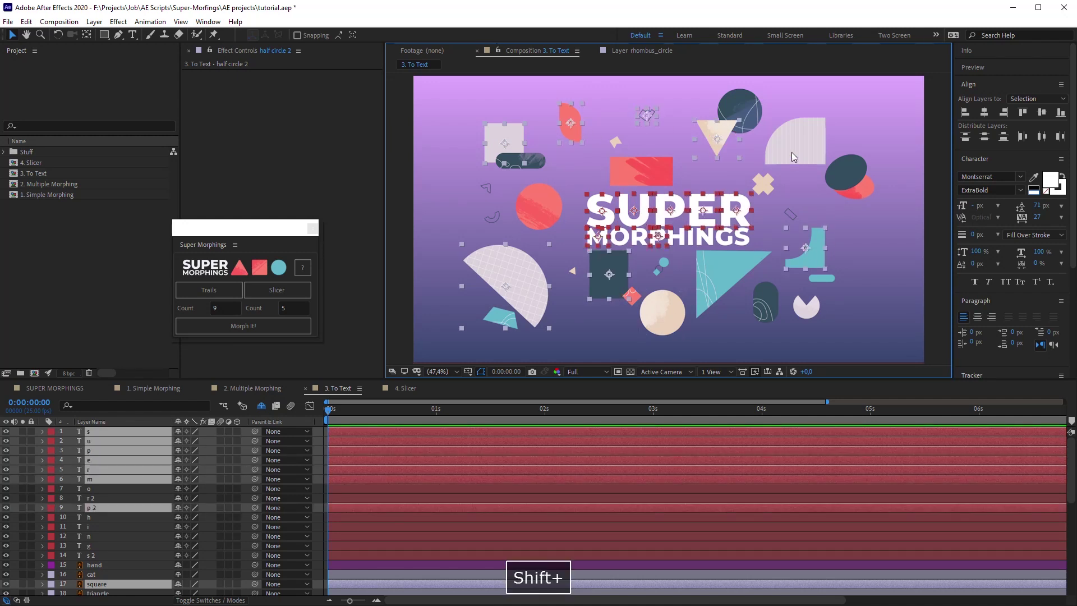
shift+click(795, 140)
shift+click(537, 204)
shift+click(640, 236)
shift+click(677, 236)
shift+click(807, 306)
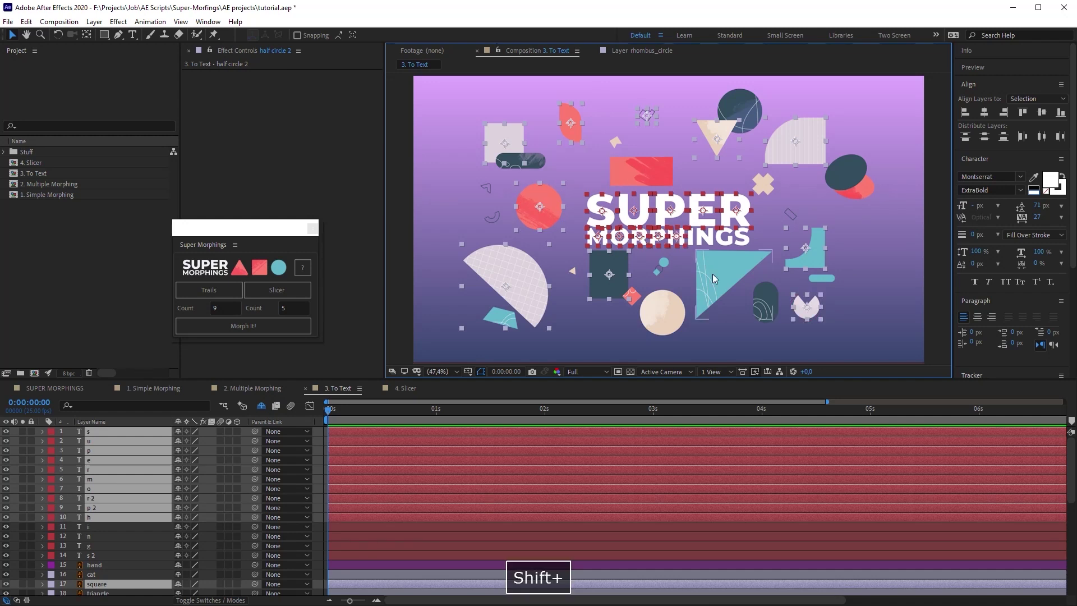
shift+click(769, 313)
shift+click(691, 238)
shift+click(485, 188)
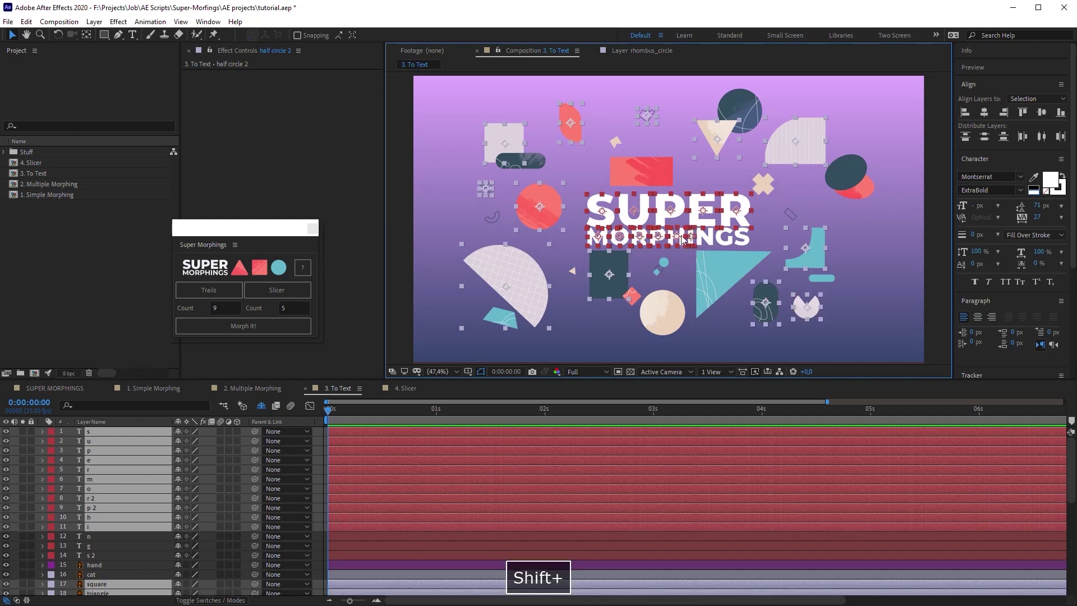
shift+click(705, 236)
shift+click(789, 217)
shift+click(727, 236)
shift+click(763, 184)
shift+click(744, 237)
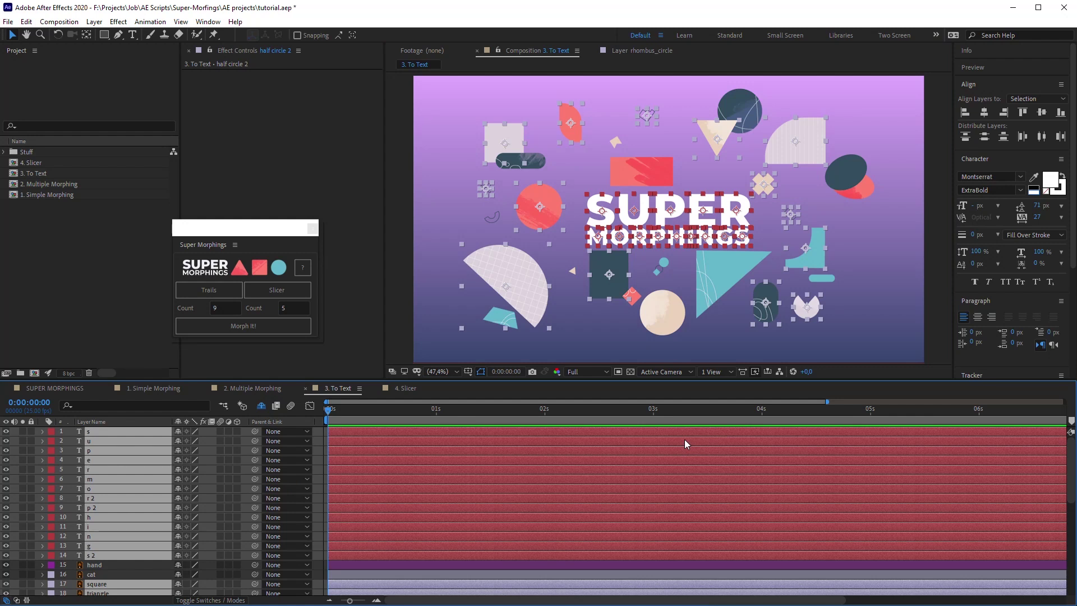
- Set Count to 1, morph the paired shapes into the letters, and preview
double_click(229, 310)
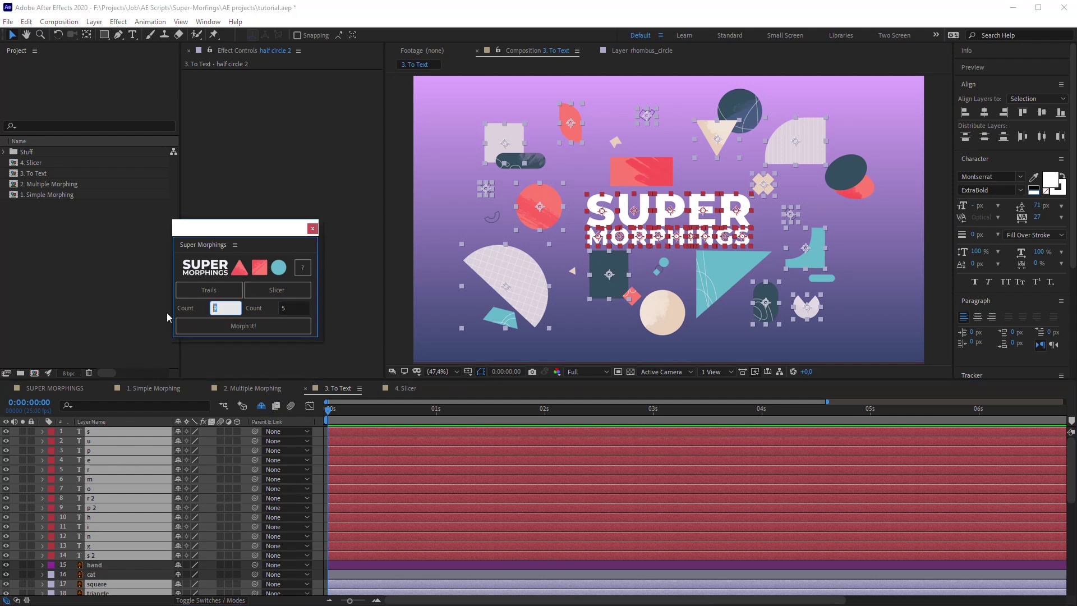
text(1)
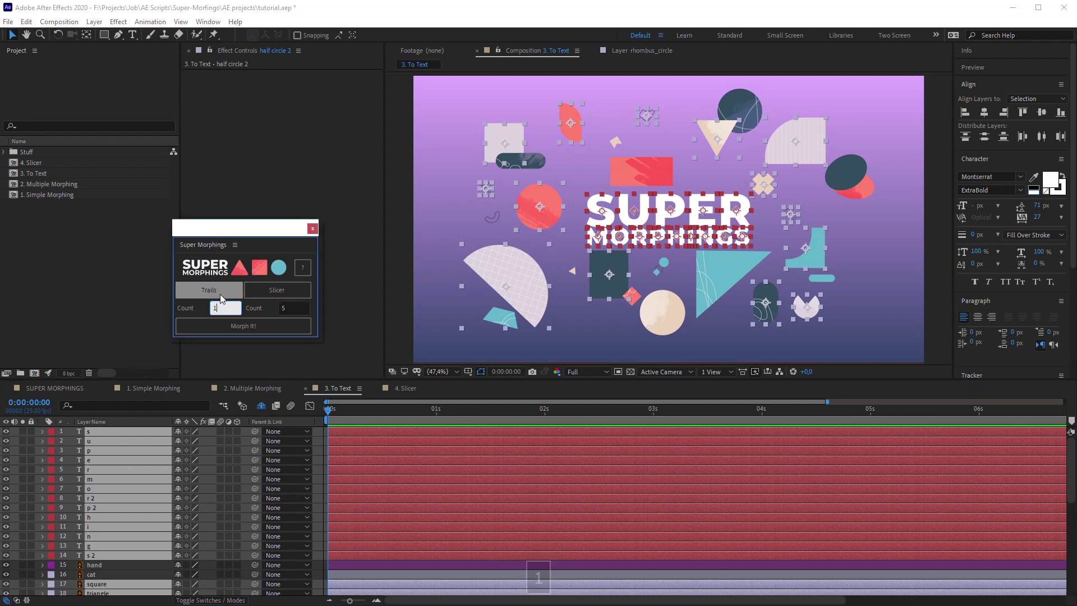
click(248, 325)
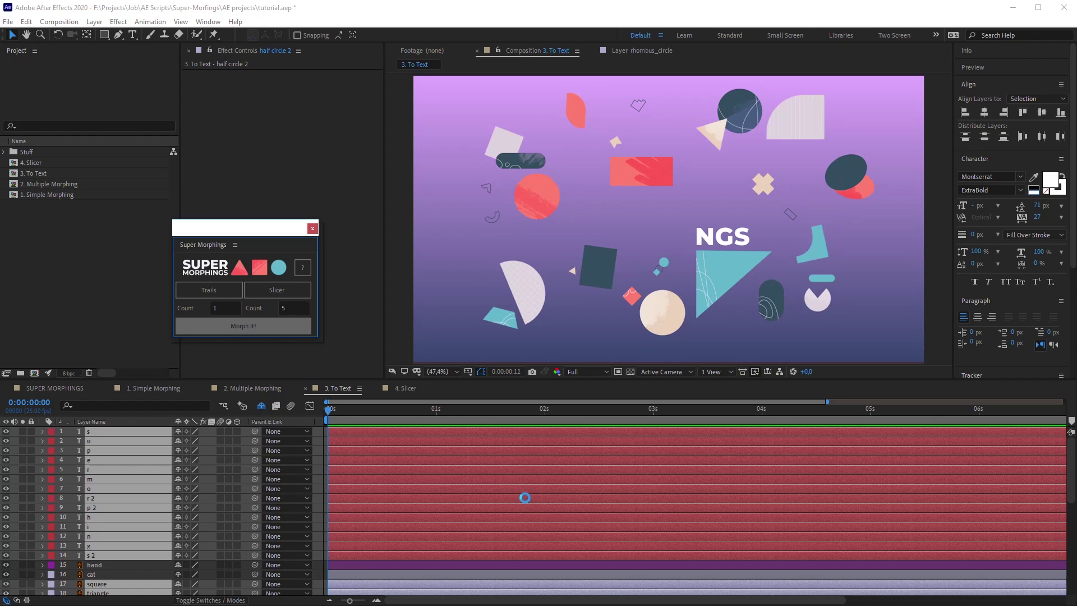
key(n)
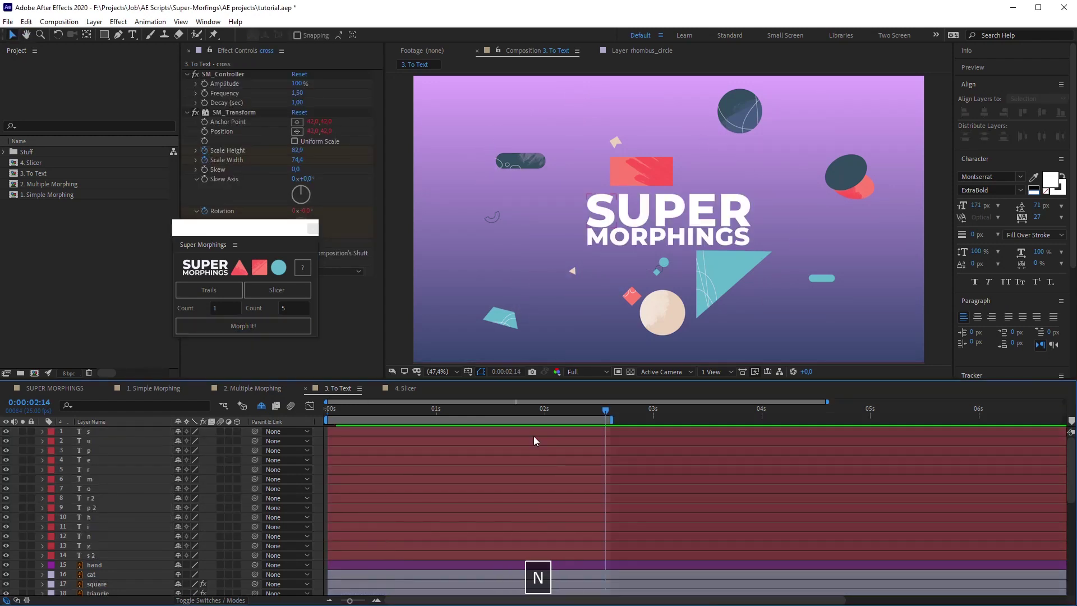
key(space)
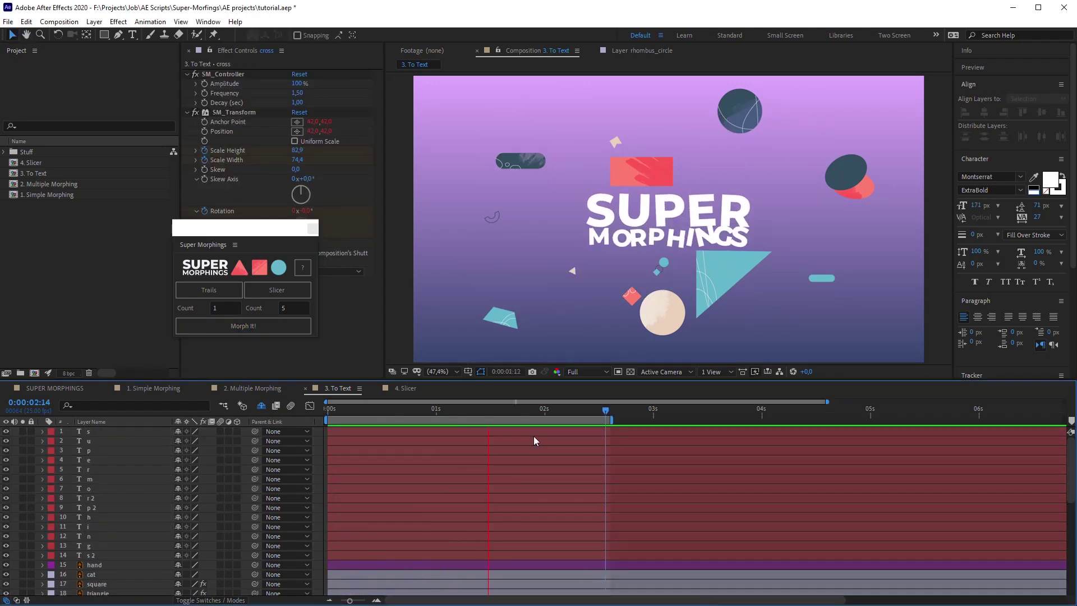
key(space)
- Rerun the morph on every layer, end the work area at 0:00:02:12, and preview
alt+shift+click(234, 328)
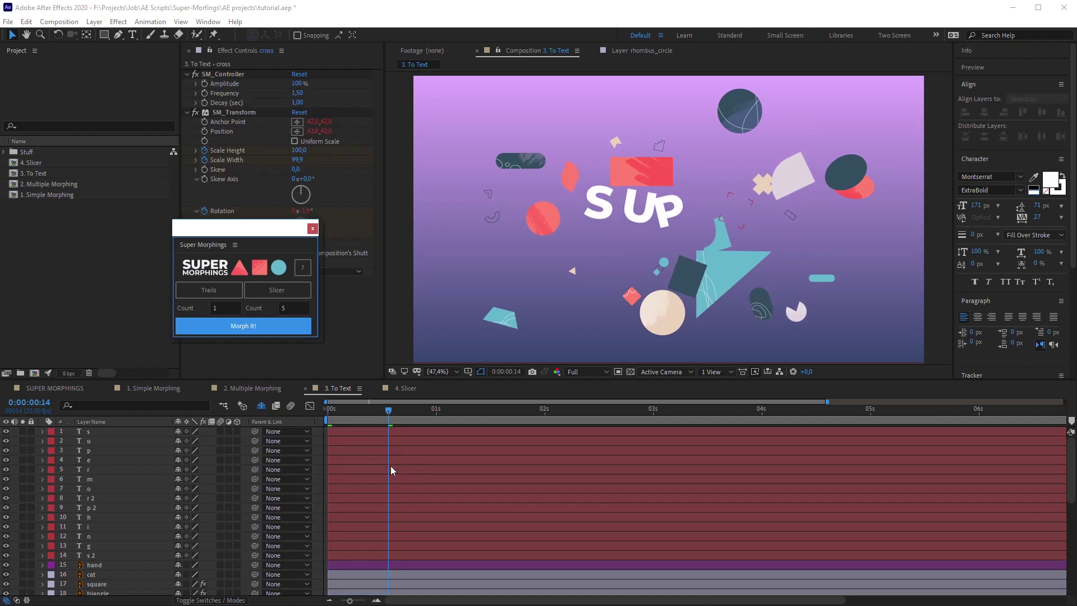
click(328, 408)
key(space)
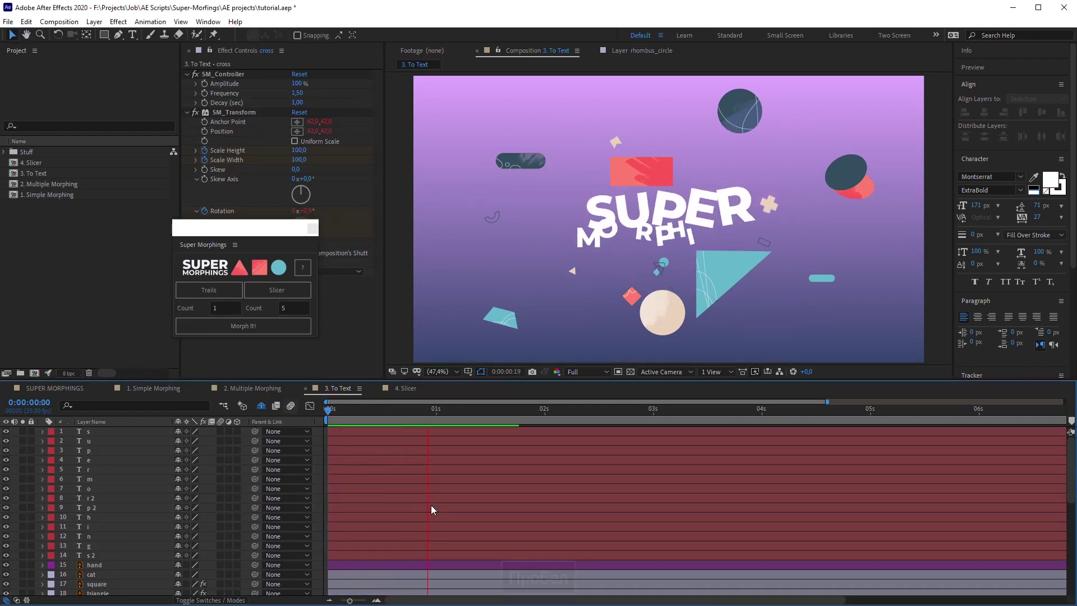
key(space)
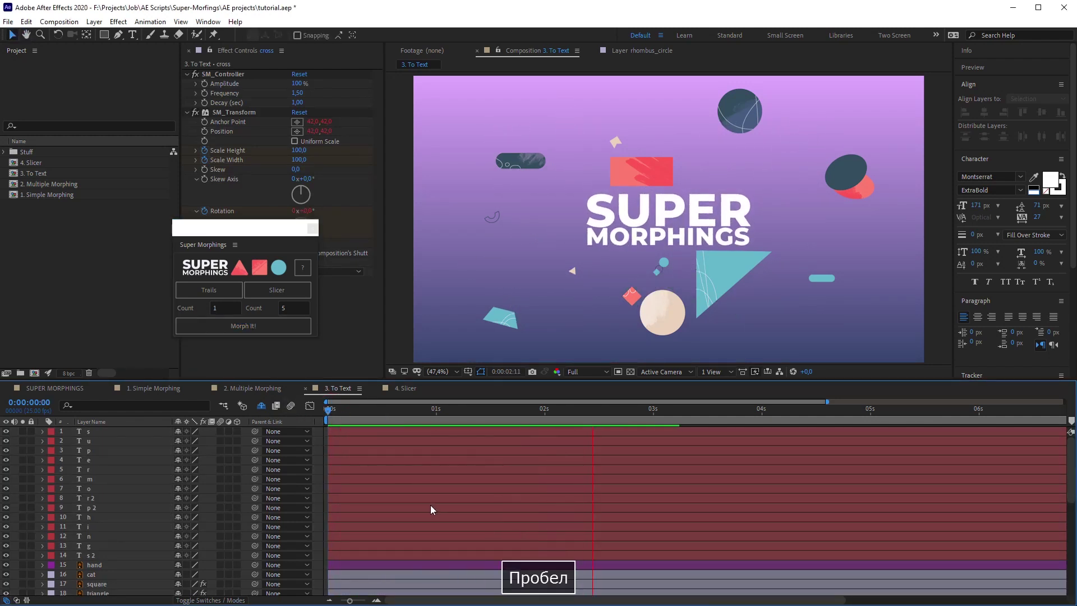
key(n)
key(space)
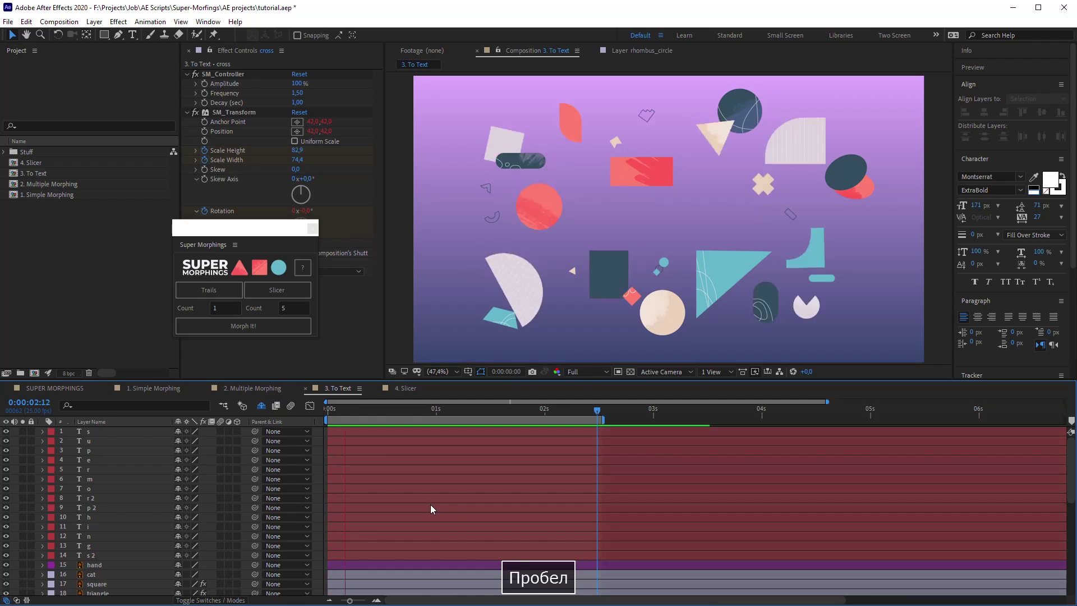
key(alt+Tab)
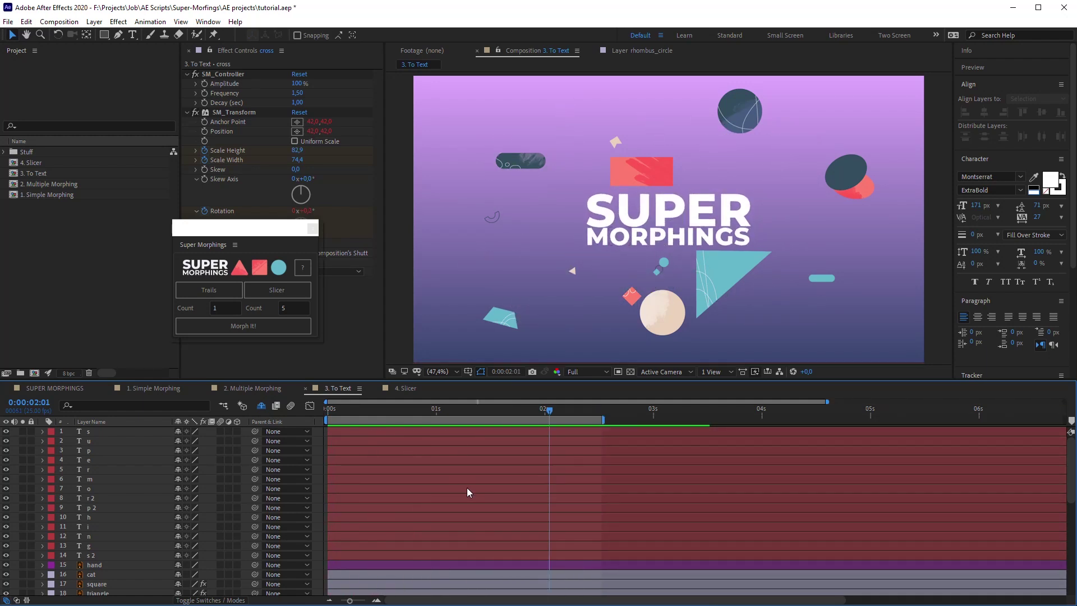
- Open the 4. Slicer comp and slice the Triangle layer into five pieces
click(417, 393)
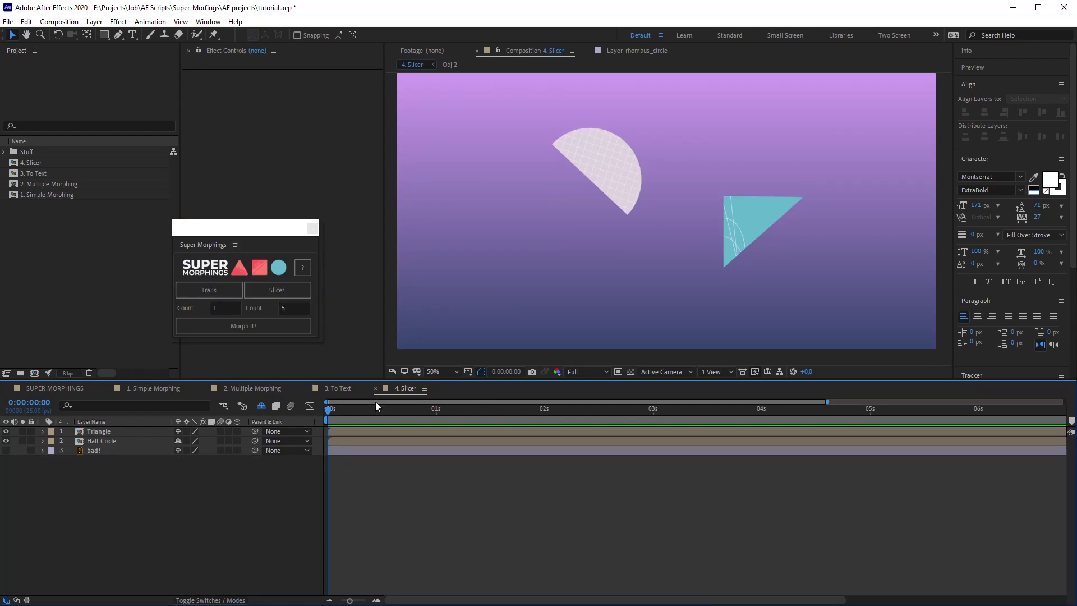
click(348, 431)
click(338, 442)
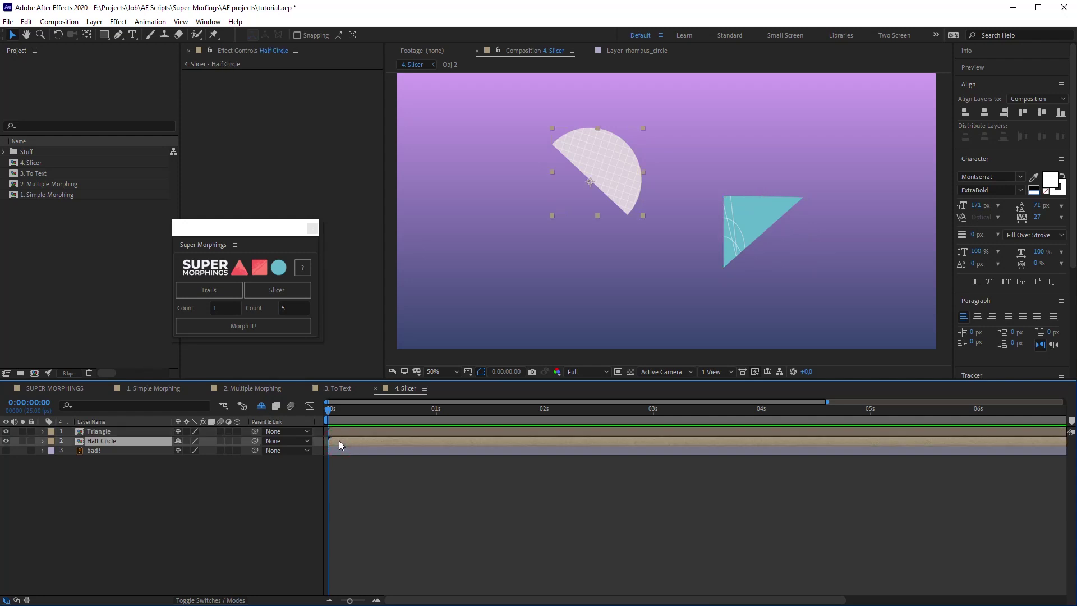
ctrl+click(338, 433)
click(267, 296)
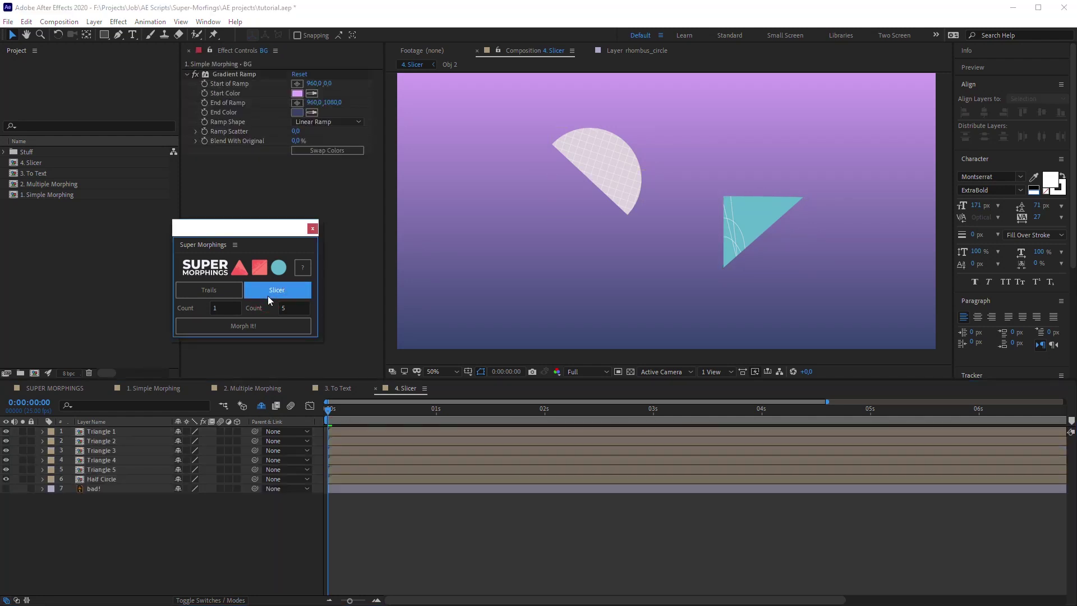
- Inspect the Triangle 1–5 slices, then reselect the Half Circle layer
click(365, 434)
click(369, 451)
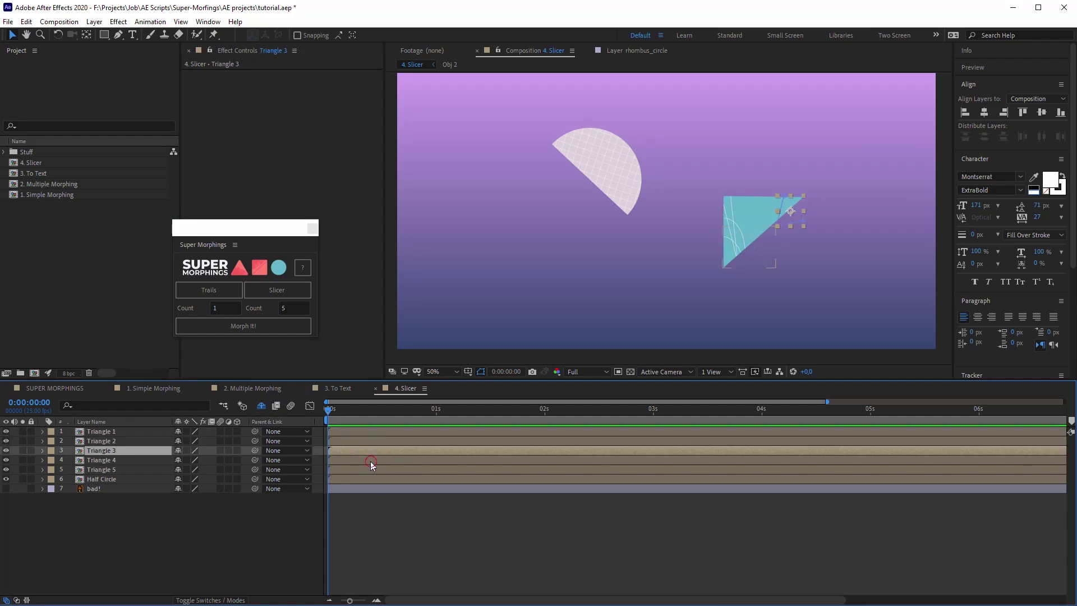
click(371, 461)
click(369, 471)
click(368, 481)
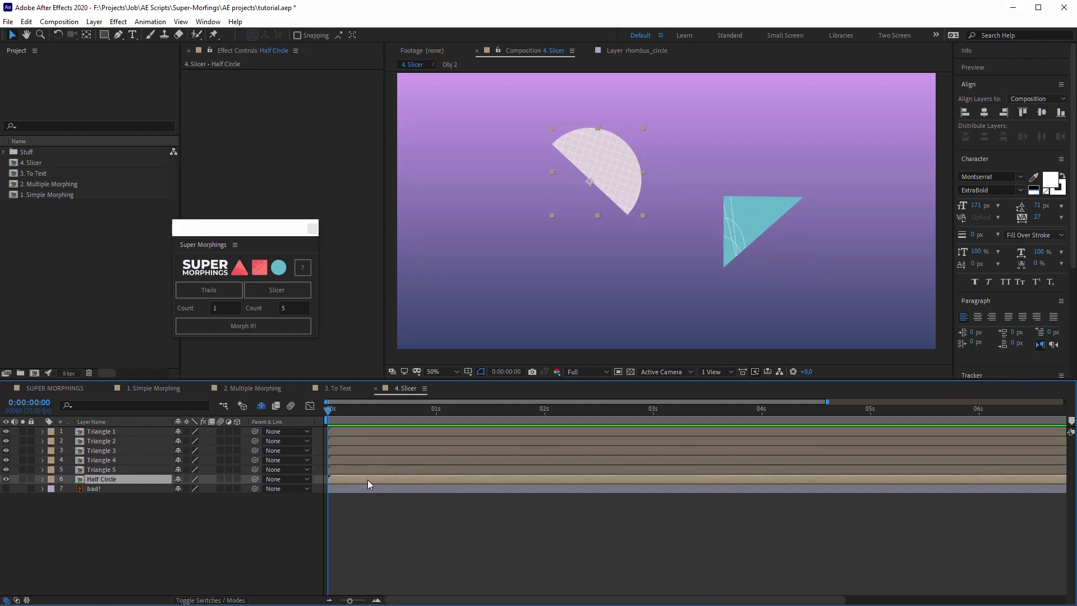
click(362, 469)
click(360, 460)
click(359, 450)
click(358, 441)
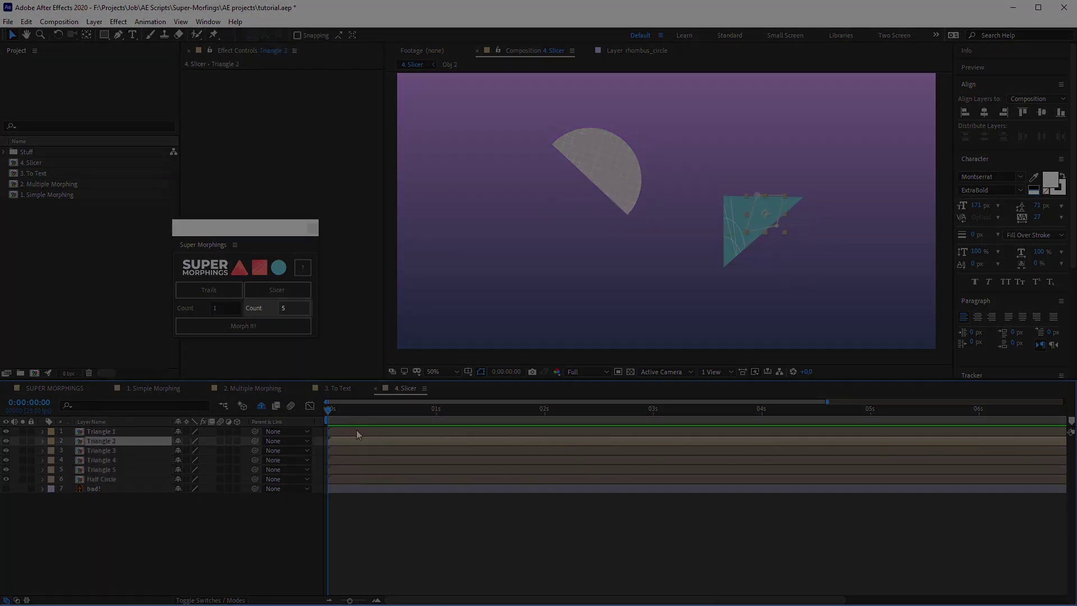
click(355, 431)
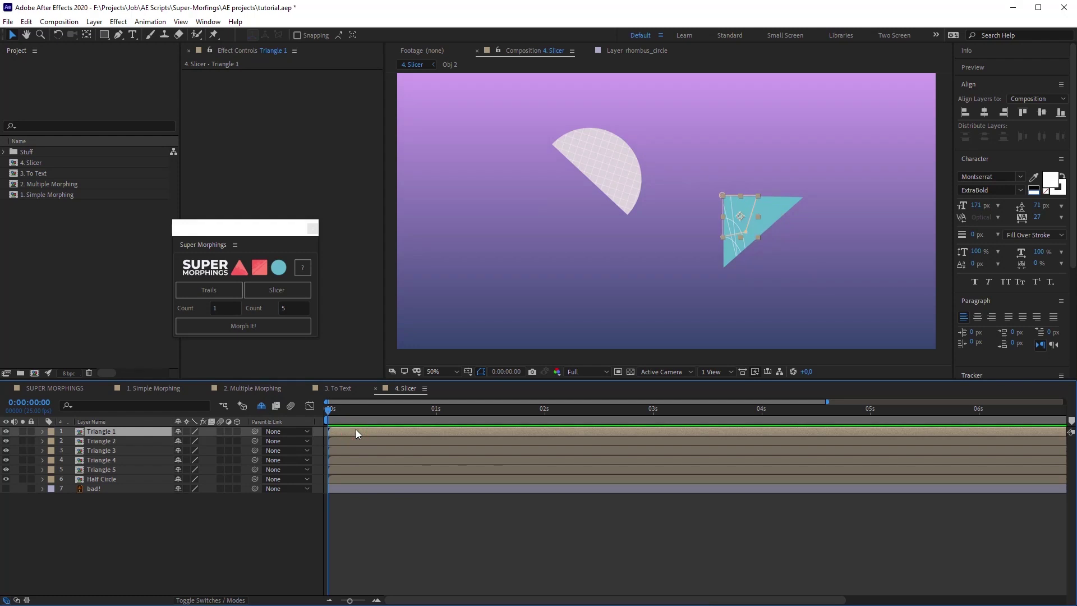
click(366, 490)
click(355, 480)
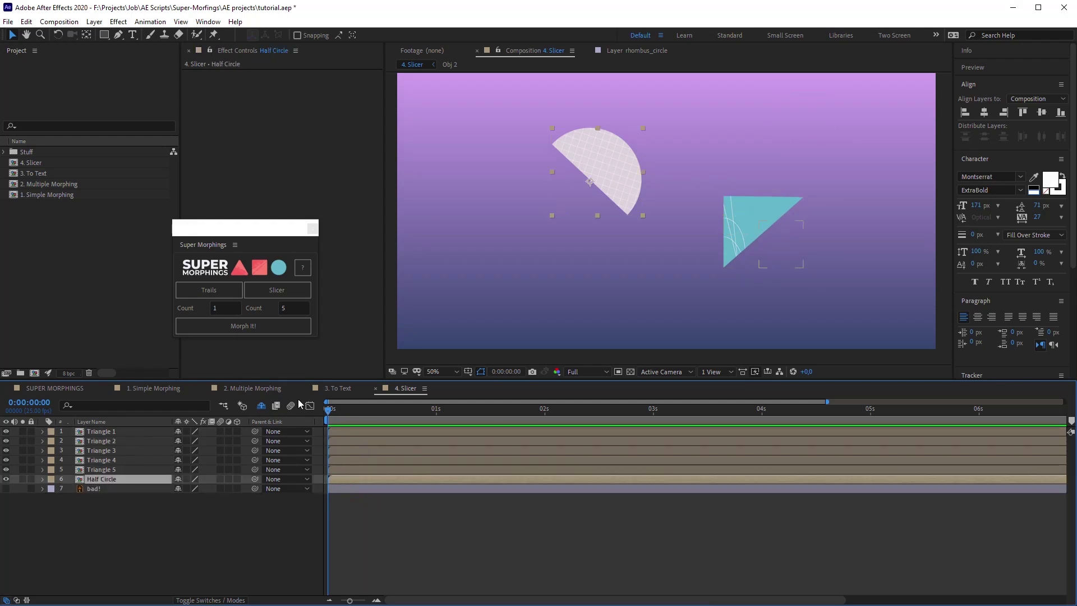
- Label the Half Circle layer green and slice it into five pieces
click(52, 479)
click(95, 390)
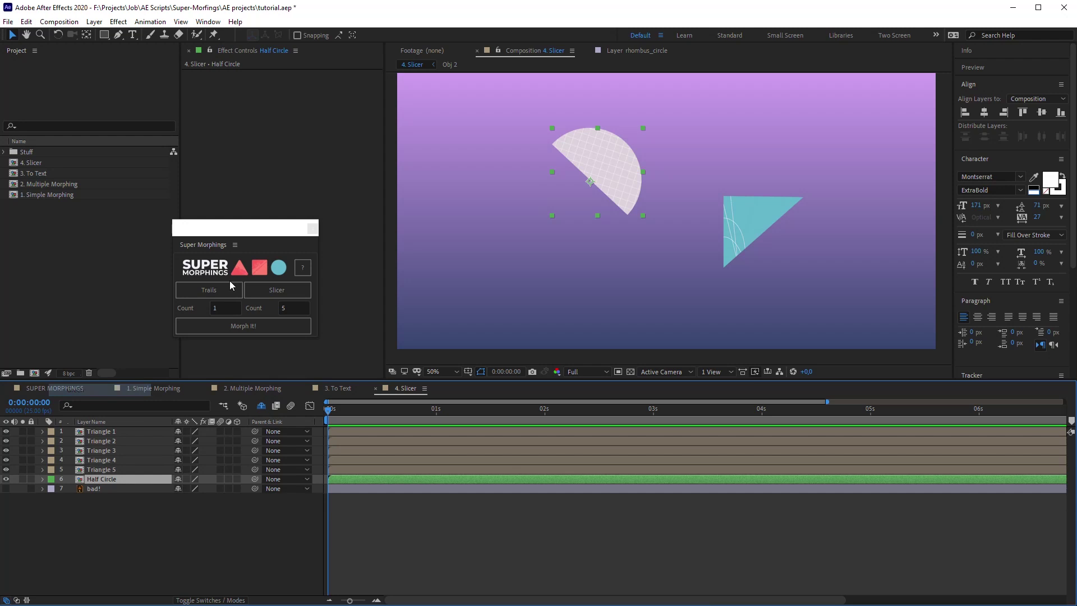
click(268, 296)
- Inspect the Half Circle 1–5 slices, then deselect all layers
click(398, 510)
click(389, 487)
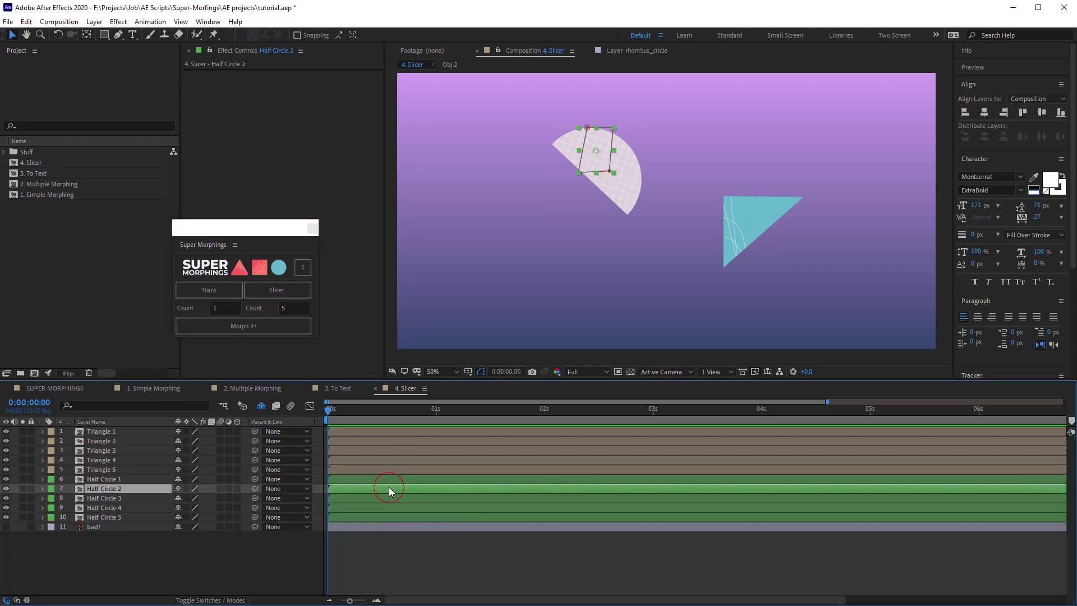
click(385, 476)
click(391, 489)
click(390, 508)
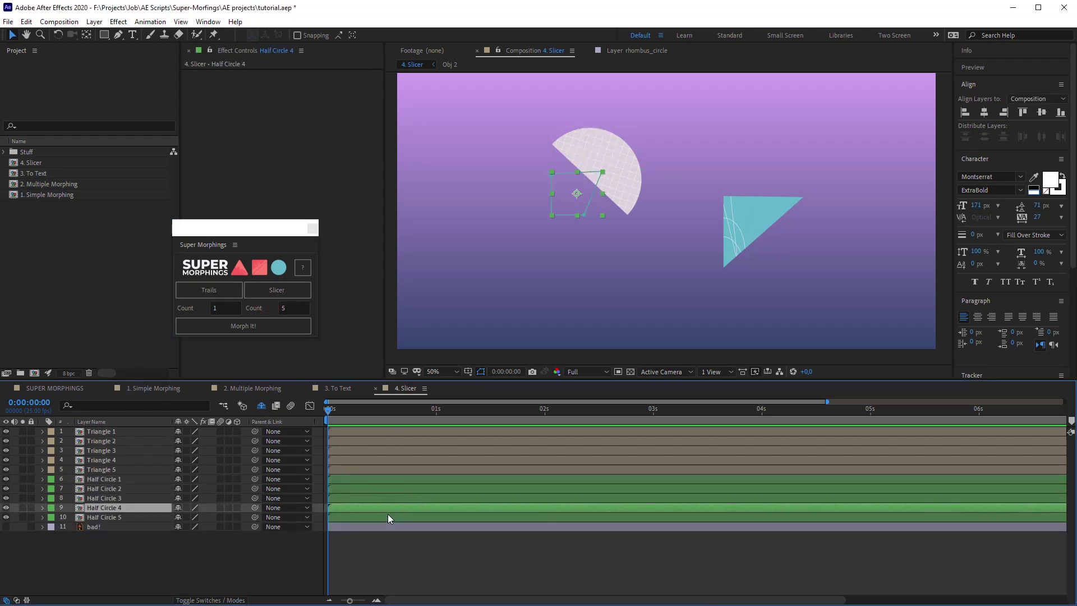
click(388, 518)
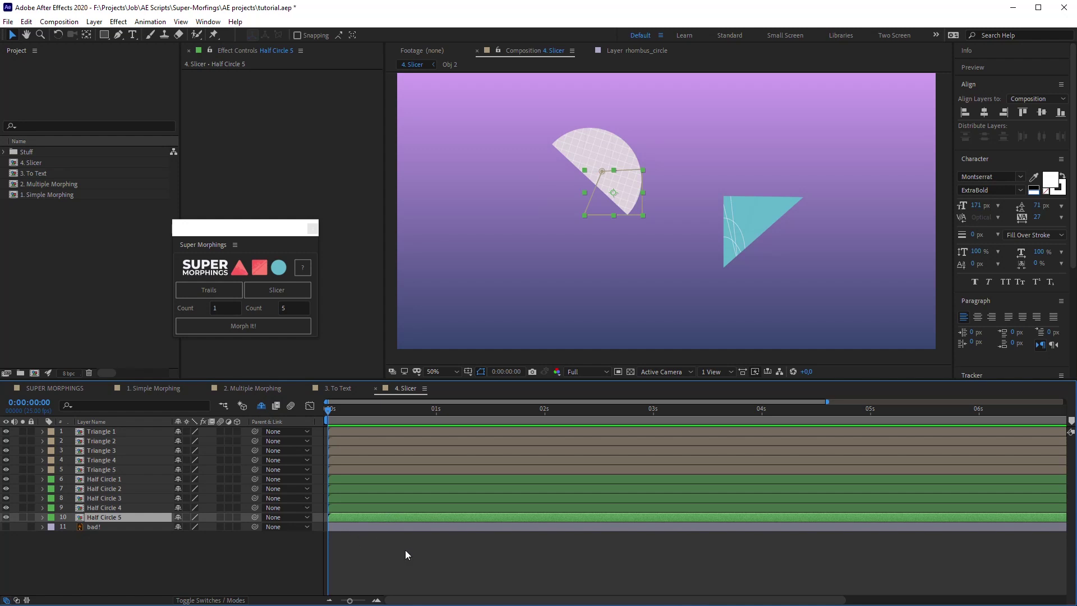
click(425, 558)
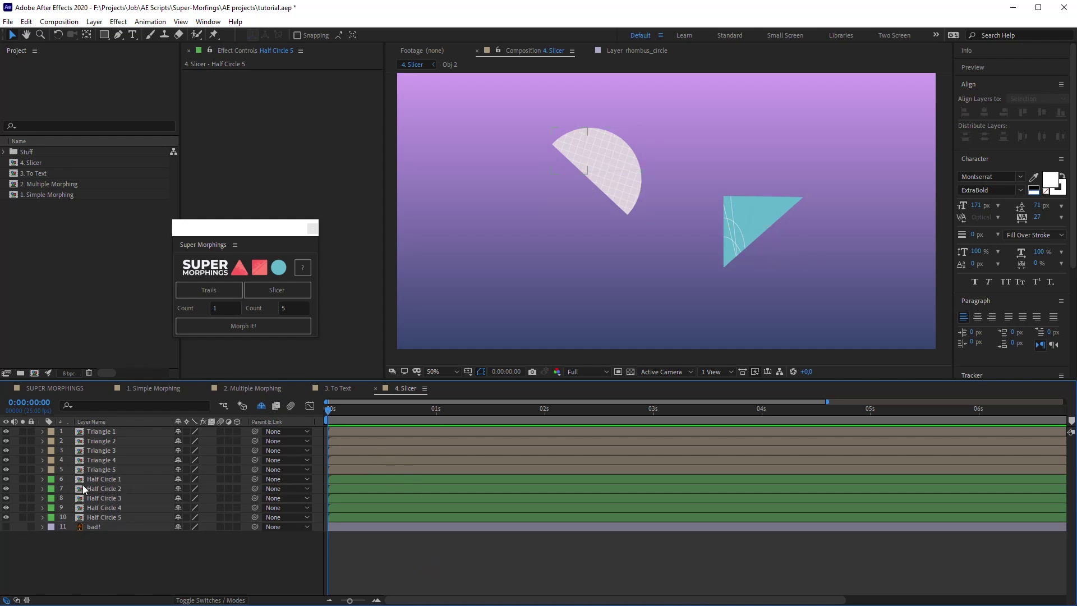
- Solo the Half Circle 1 and 3 slices to check them, then restore all layers
click(23, 480)
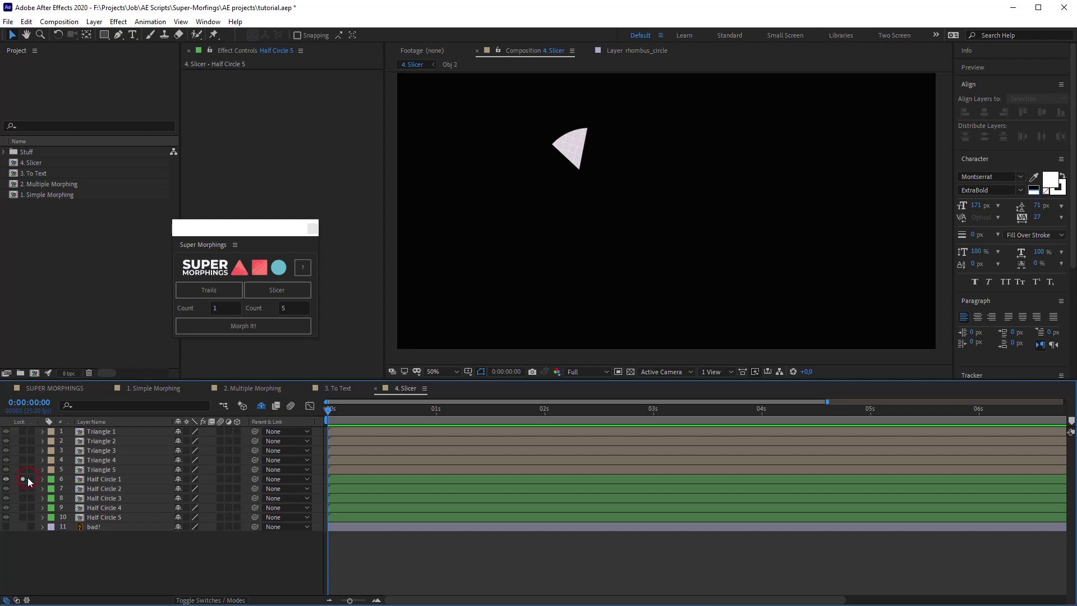
click(31, 480)
click(22, 479)
click(24, 497)
click(24, 498)
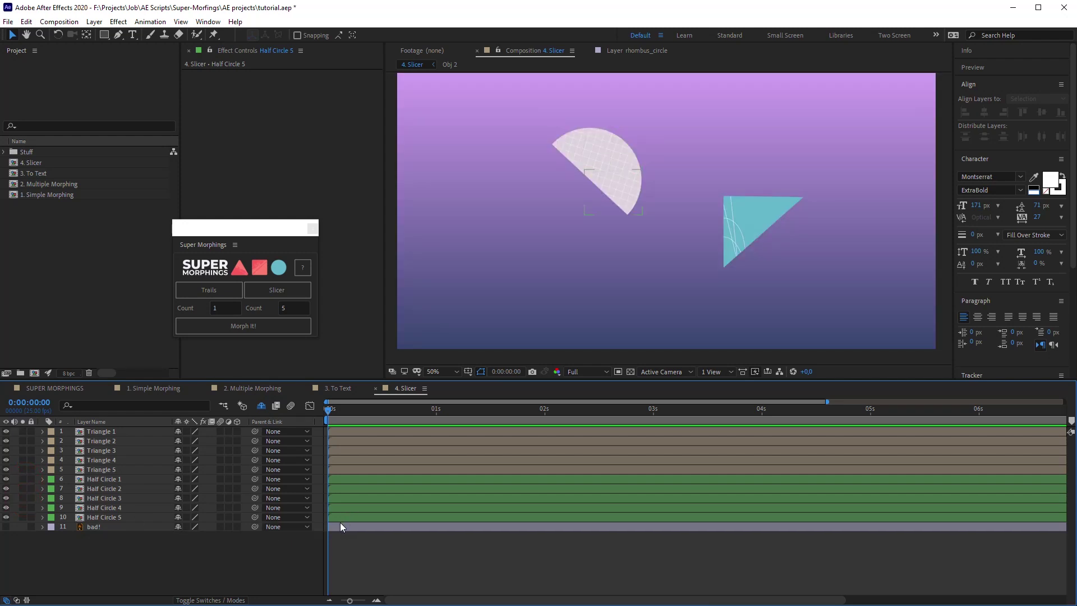
- Show the bad! layer, move it to lower centre, reveal its mask, and slice it into five
click(123, 529)
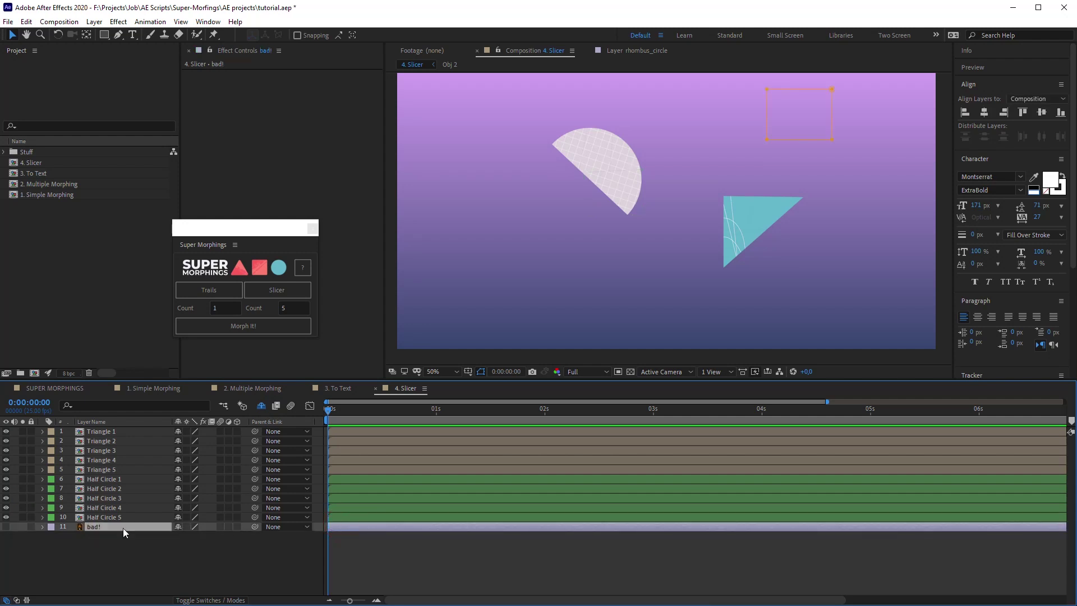
click(6, 527)
drag(819, 116, 618, 267)
key(m)
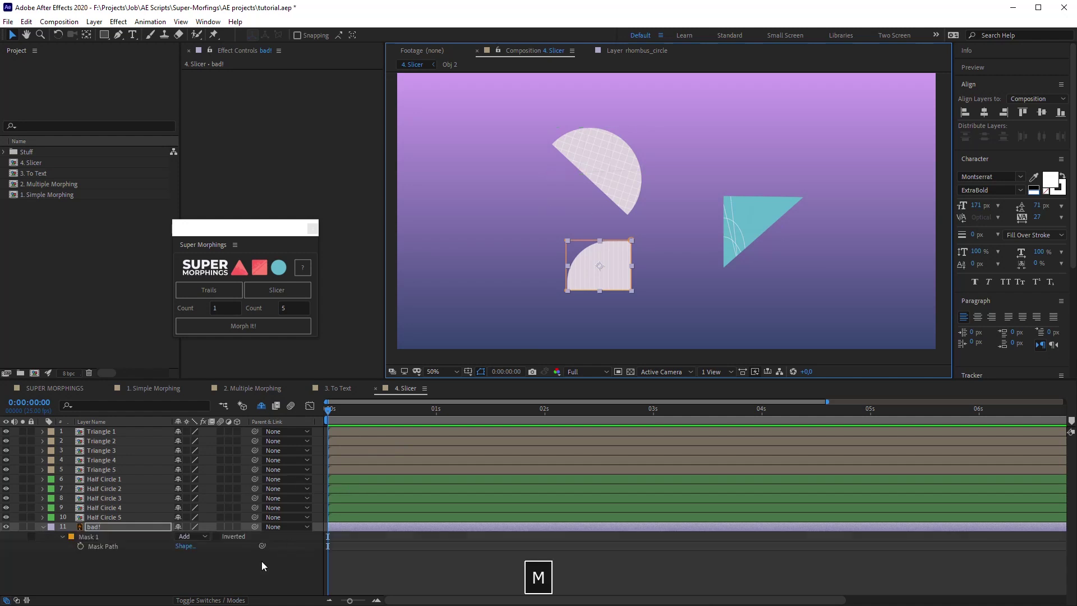
click(277, 290)
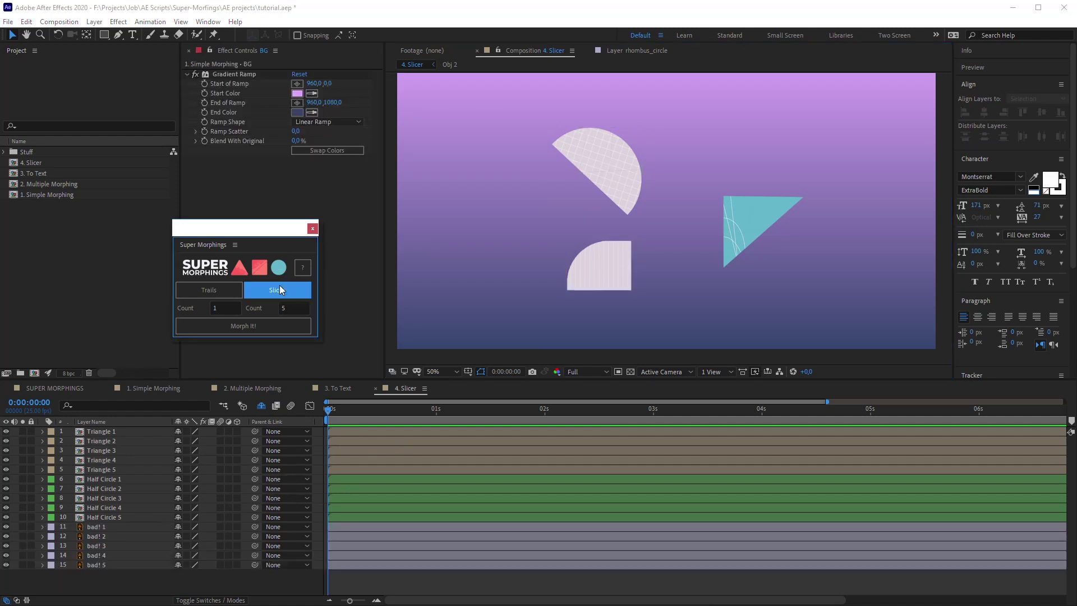
- Solo the bad! 1 and bad! 2 slices to check them
click(568, 269)
click(23, 527)
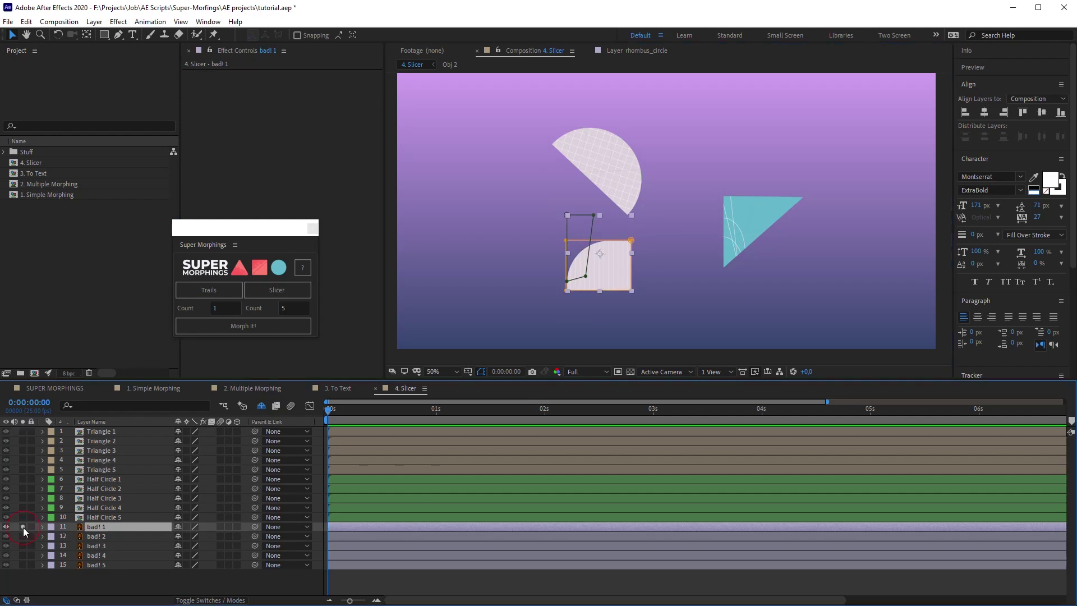
click(23, 527)
click(22, 536)
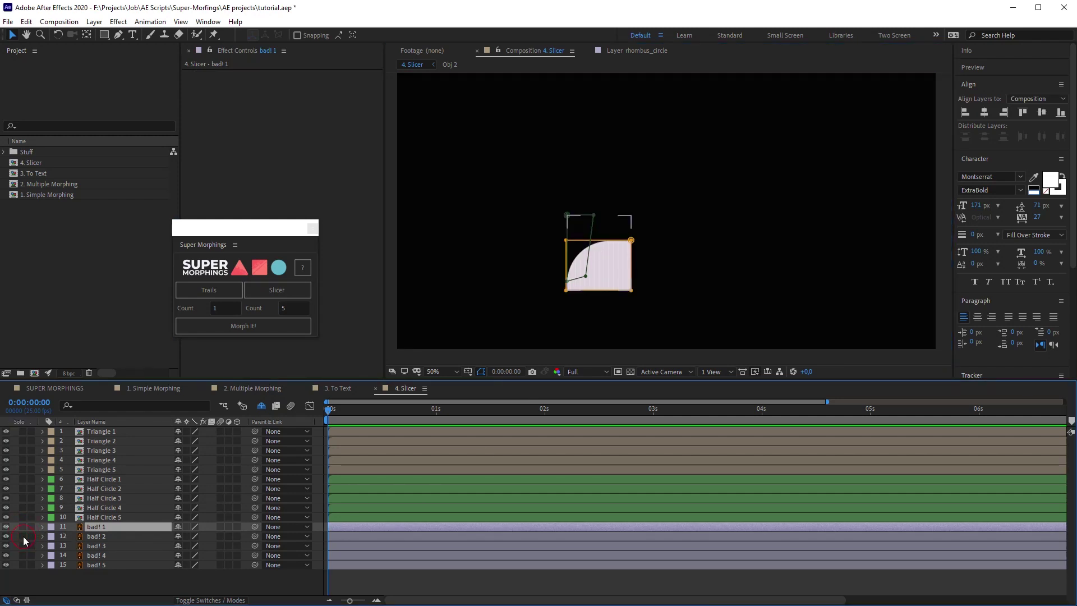
- Undo the bad! slicing and precompose the layer as bad! Comp 1, moving all attributes
click(23, 536)
click(25, 549)
click(23, 546)
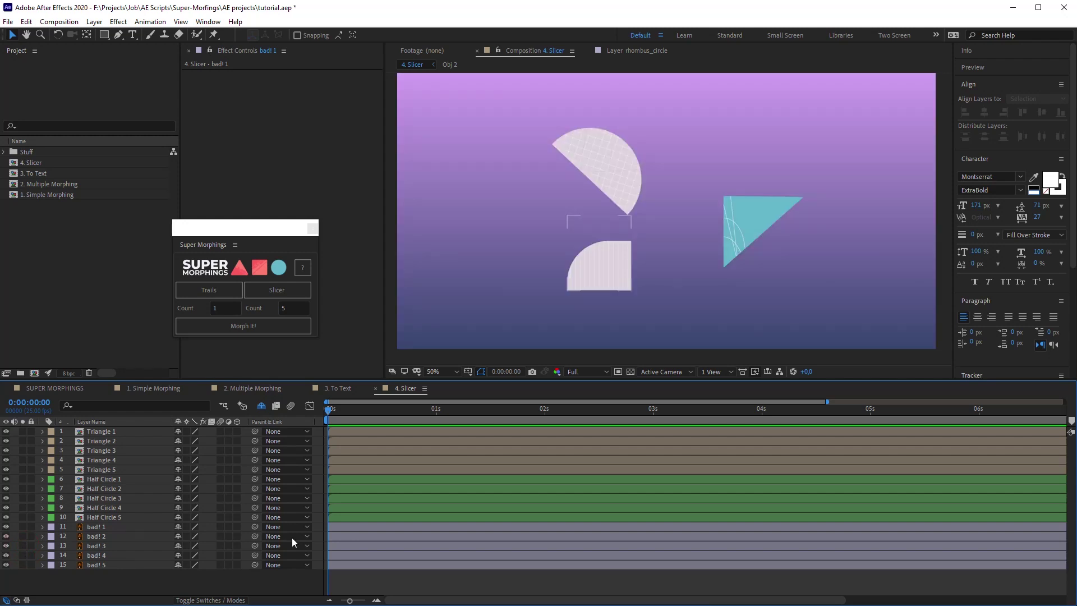
key(ctrl+z)
key(ctrl+shift+c)
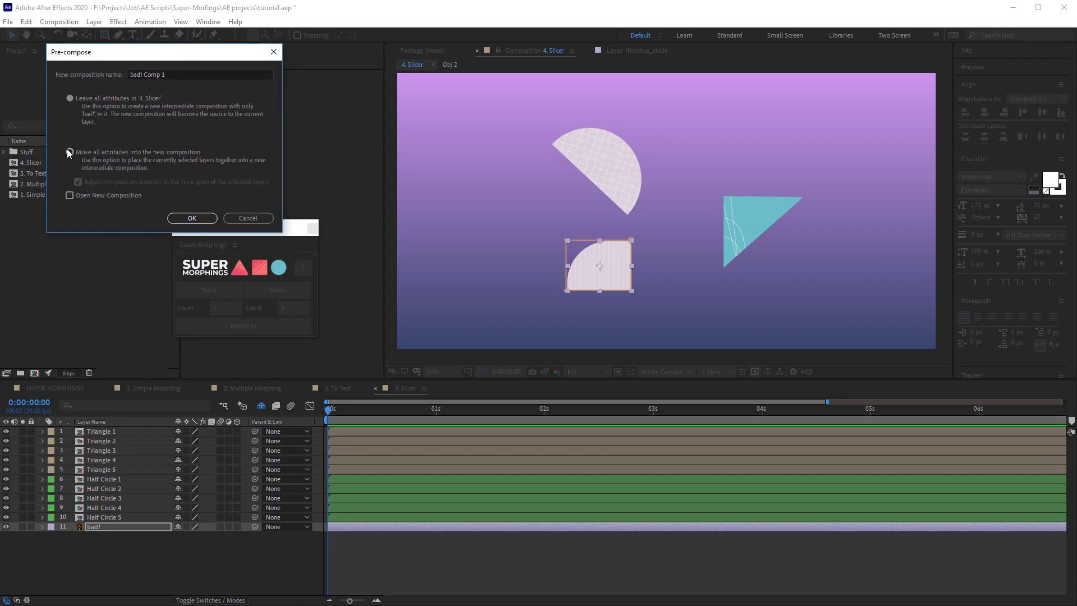
click(70, 152)
click(190, 218)
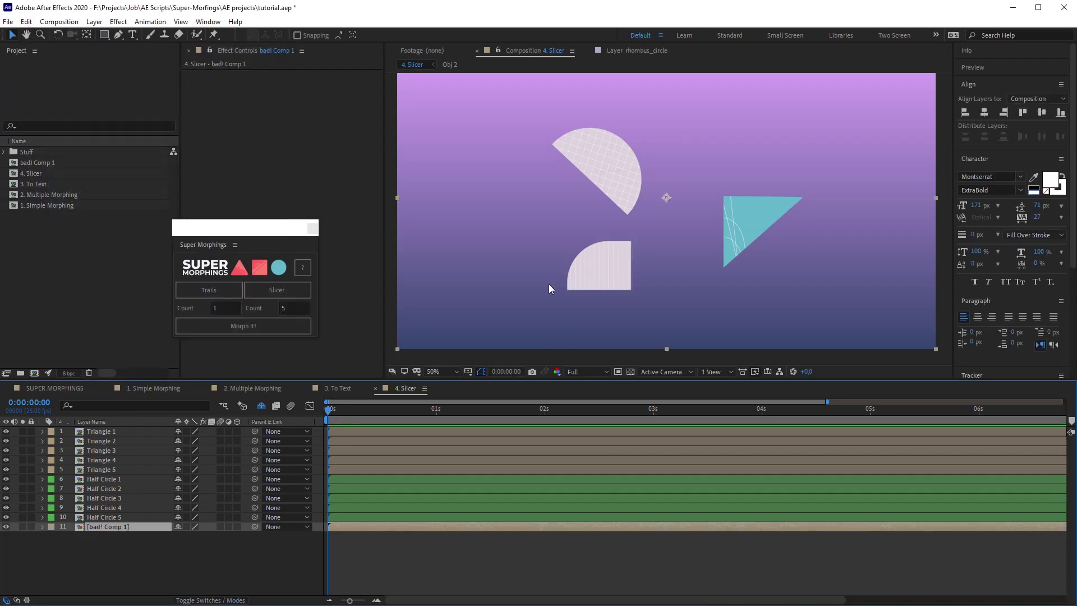
- Crop bad! Comp 1 to a region of interest around the shape, 233 x 180
double_click(360, 527)
click(417, 432)
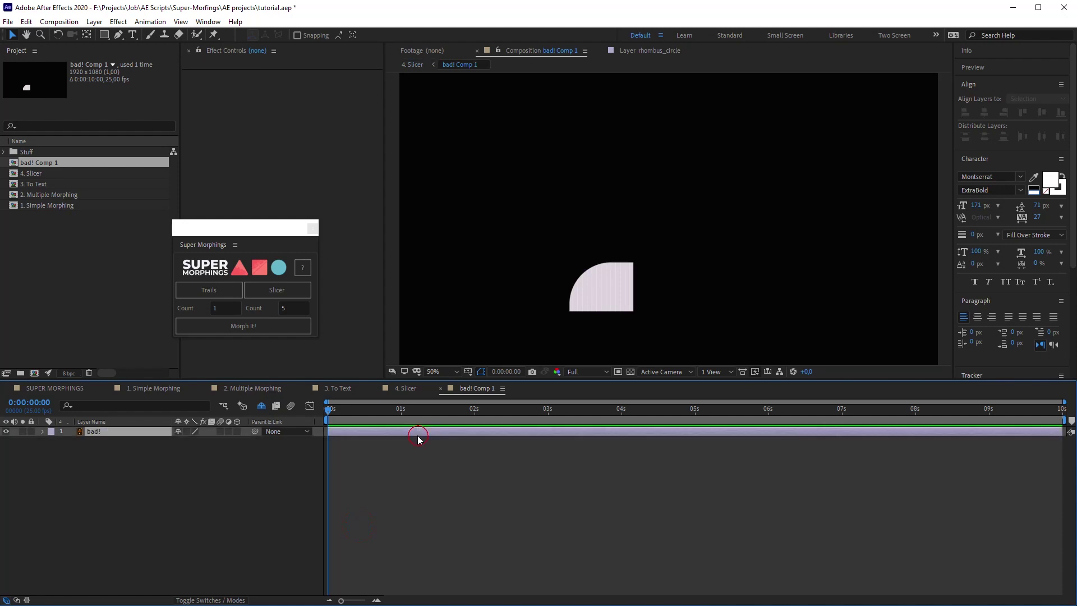
click(619, 374)
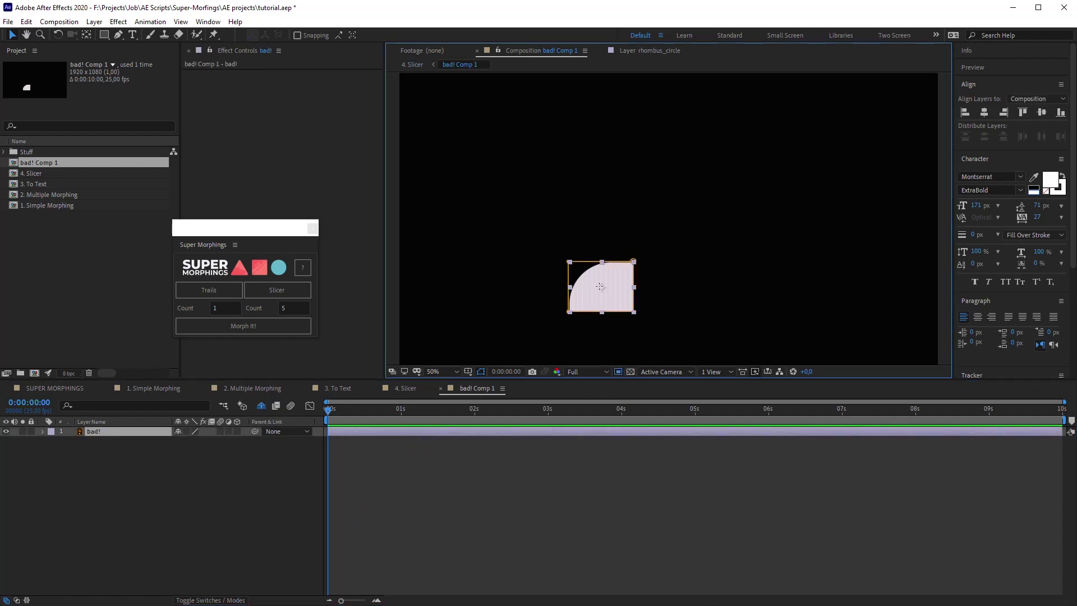
key(period)
drag(474, 297, 674, 244)
click(60, 22)
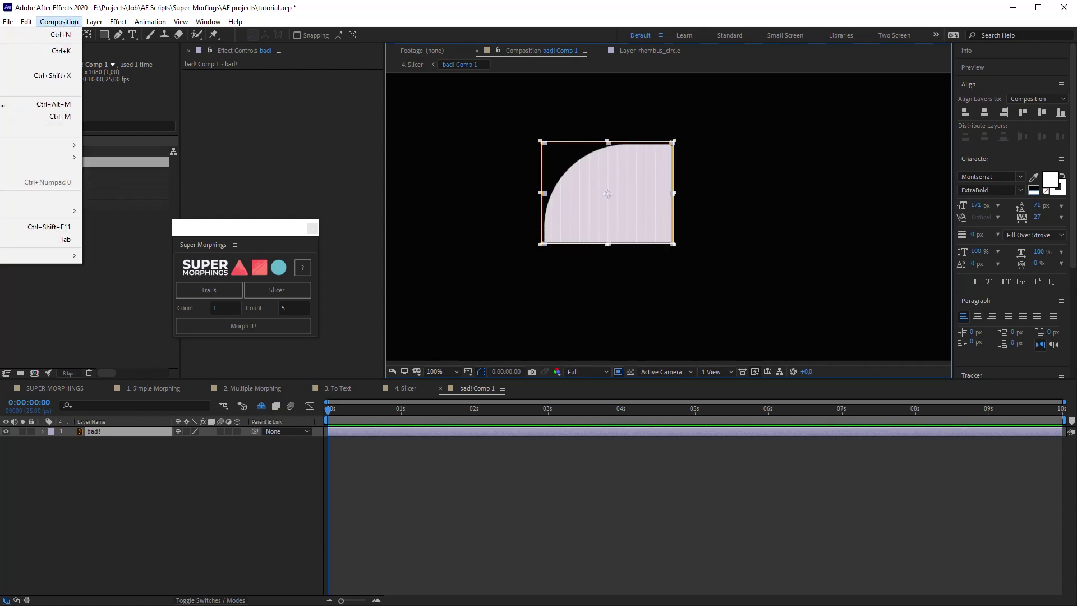
click(39, 88)
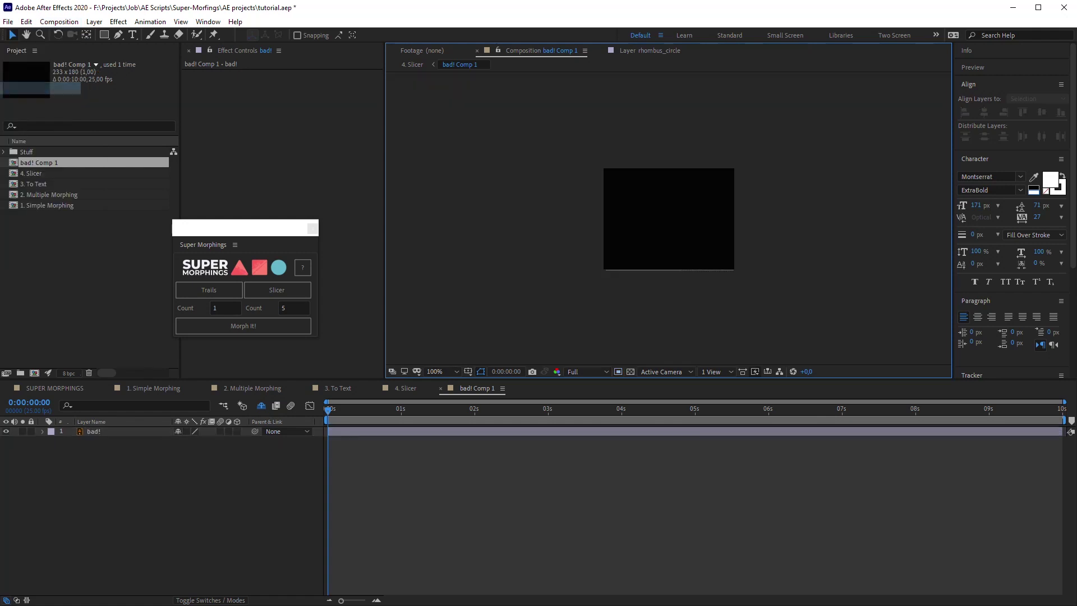
click(441, 388)
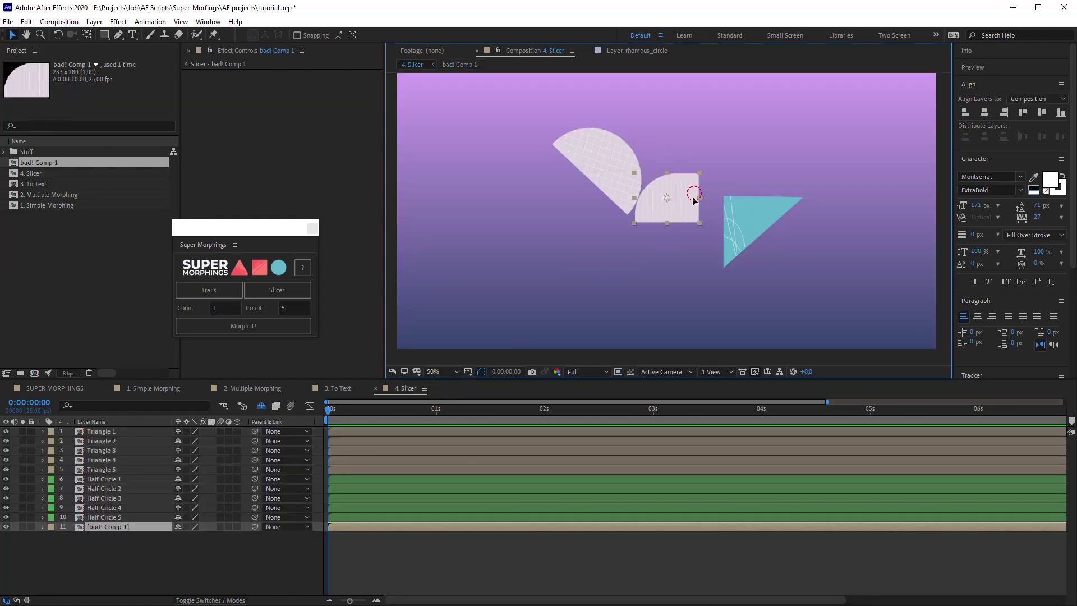
- Move bad! Comp 1 lower, slice it into five, and solo-check the slices during playback
drag(694, 200, 661, 279)
click(266, 297)
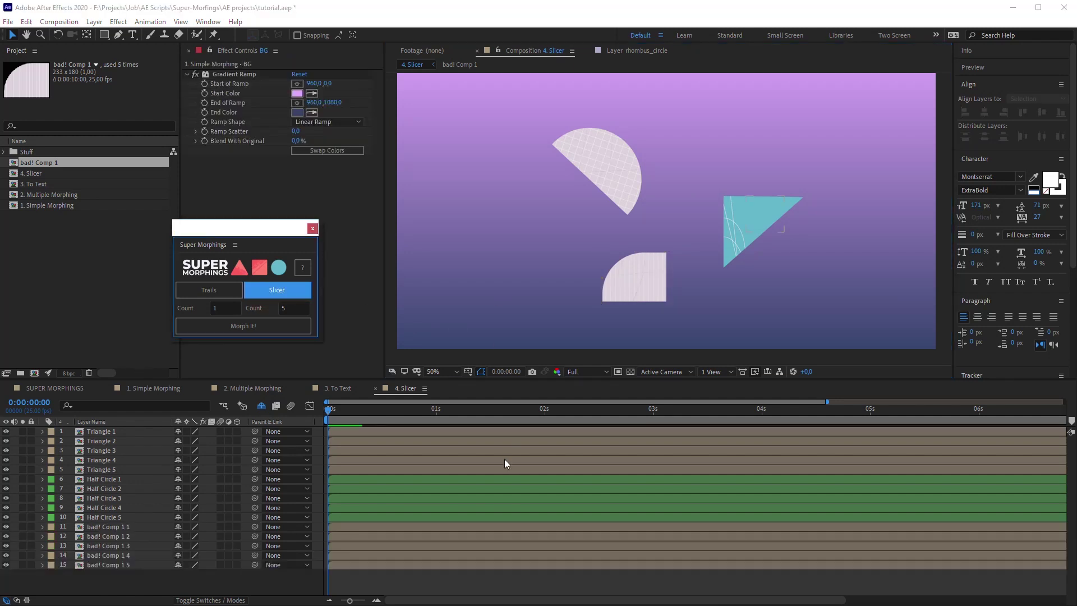
click(400, 545)
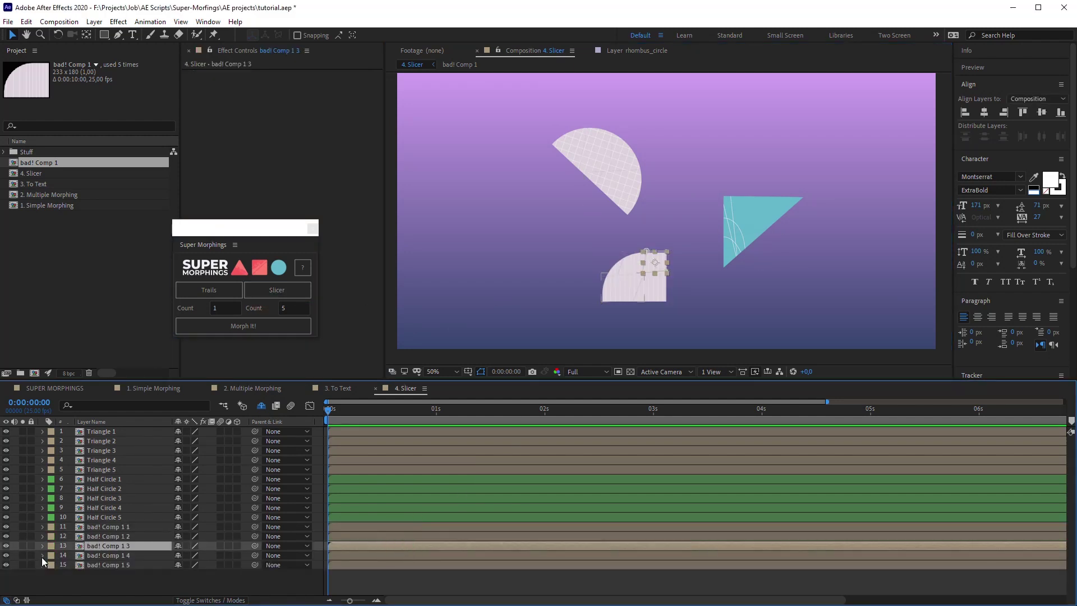
click(22, 546)
click(23, 536)
click(30, 578)
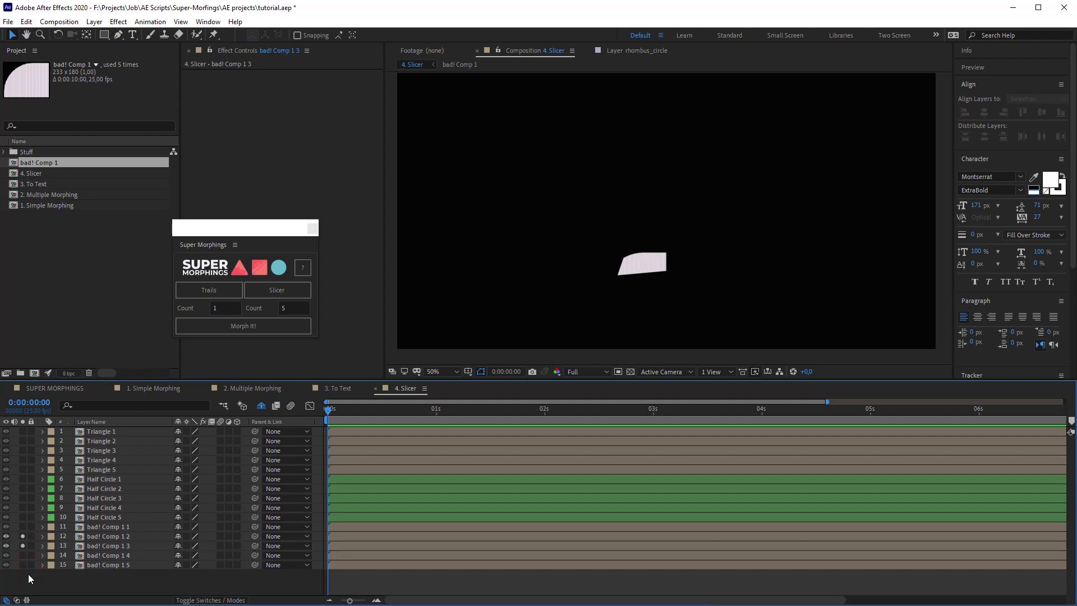
click(23, 556)
click(22, 565)
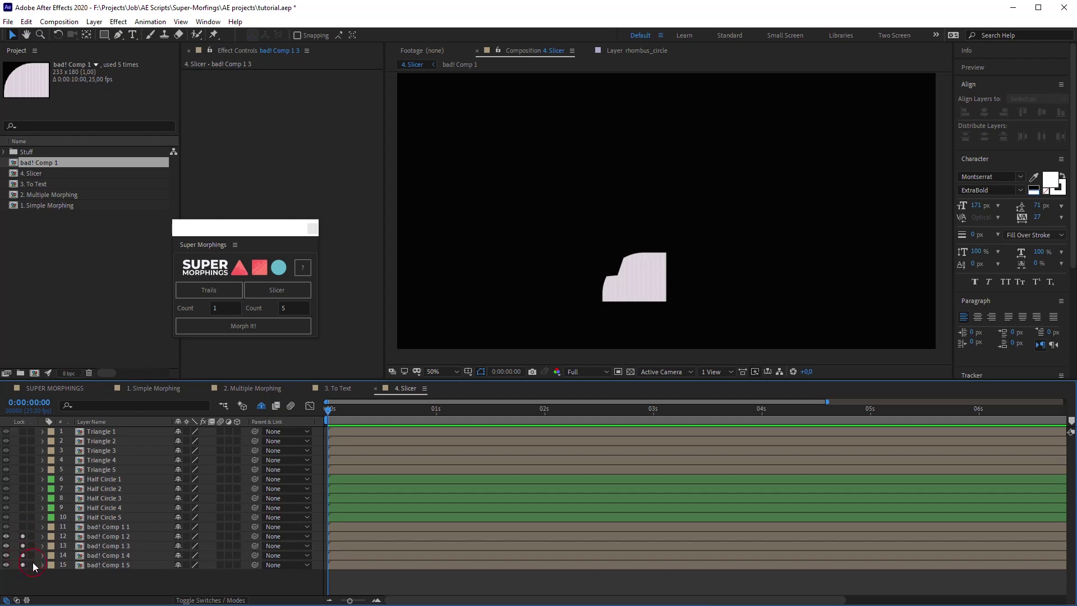
key(space)
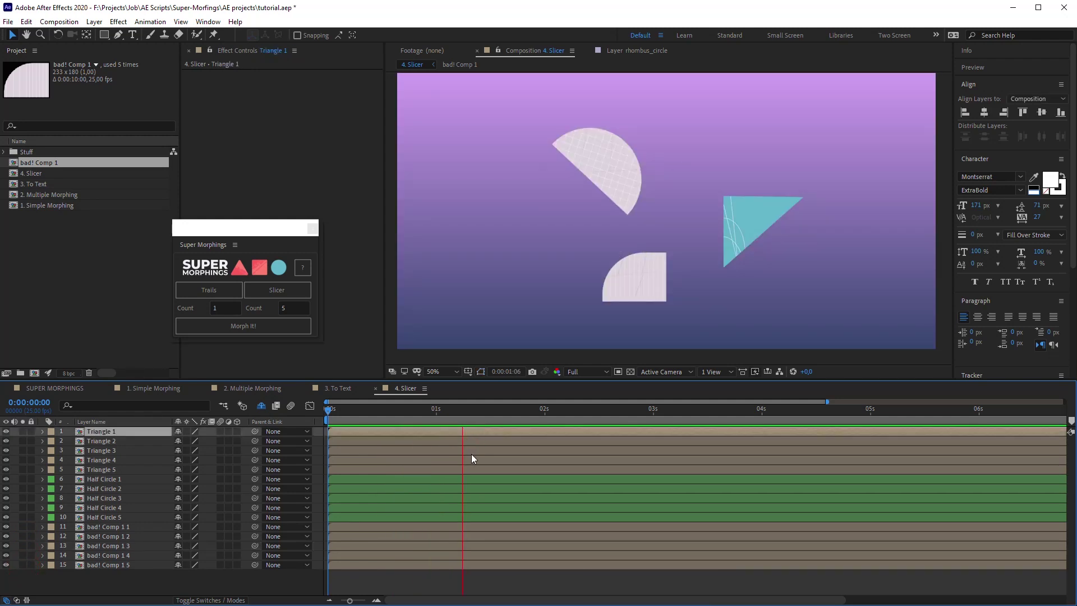
- Select the Triangle 2–5 and Half Circle 1–5 slices and morph them into each other
ctrl+click(478, 479)
ctrl+click(480, 442)
ctrl+click(478, 499)
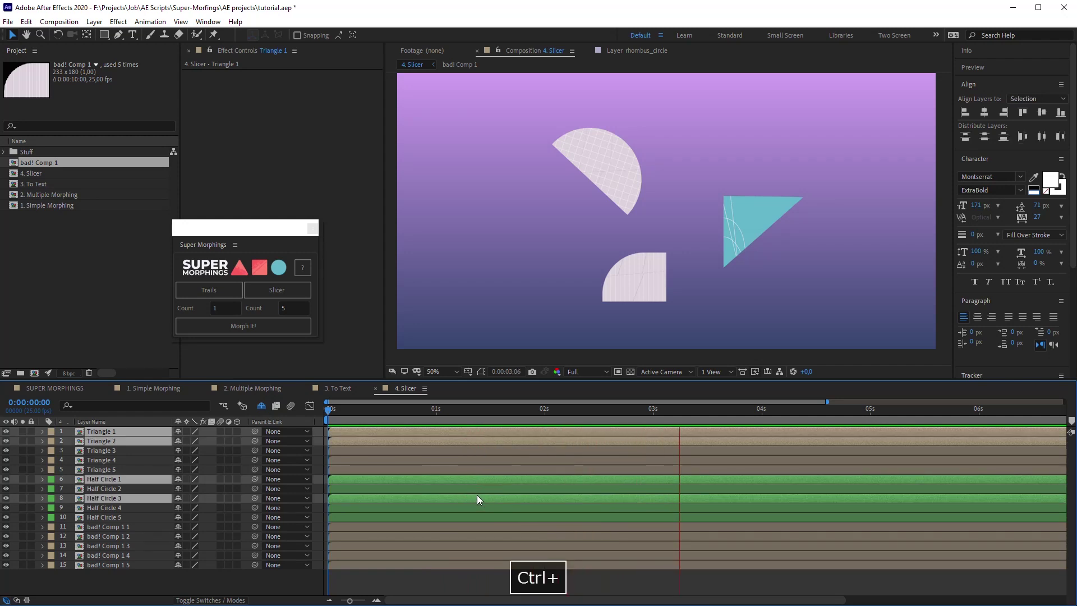
ctrl+click(481, 451)
ctrl+click(475, 489)
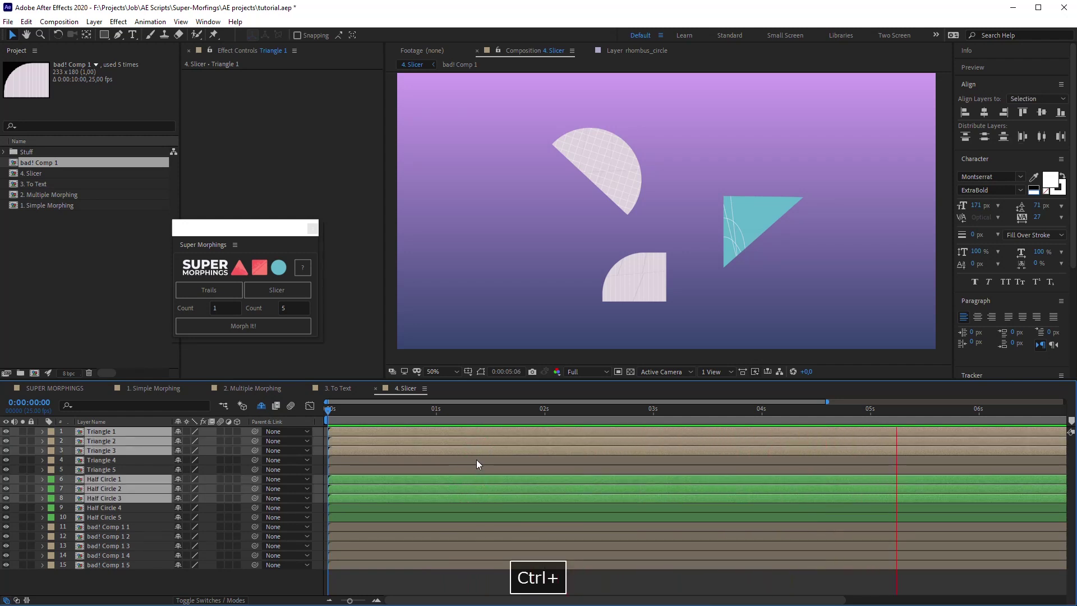
ctrl+click(476, 460)
ctrl+click(476, 508)
ctrl+click(476, 470)
ctrl+click(476, 518)
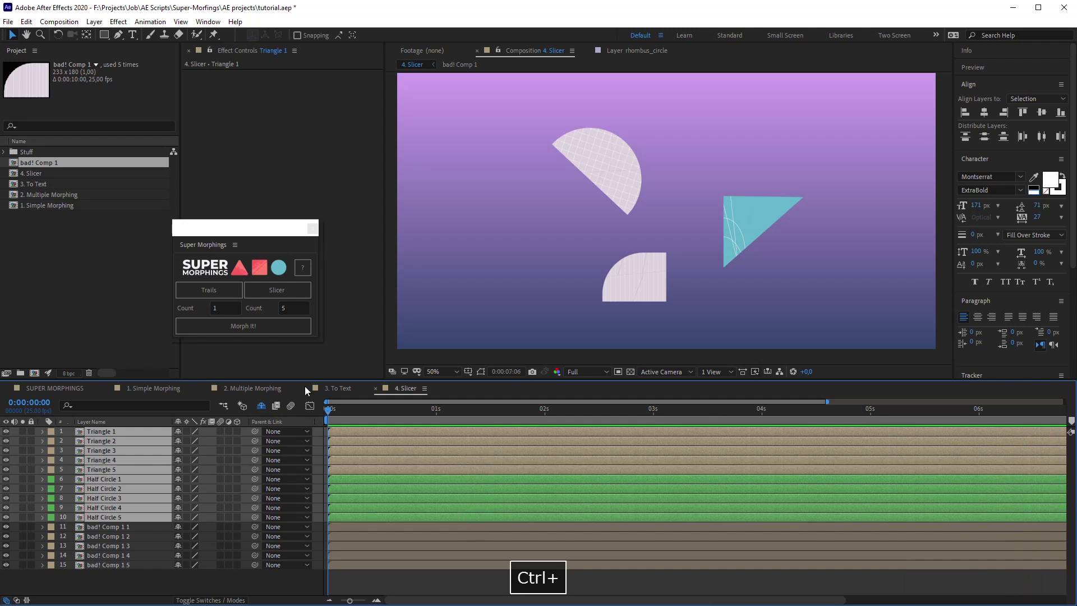
shift+click(244, 327)
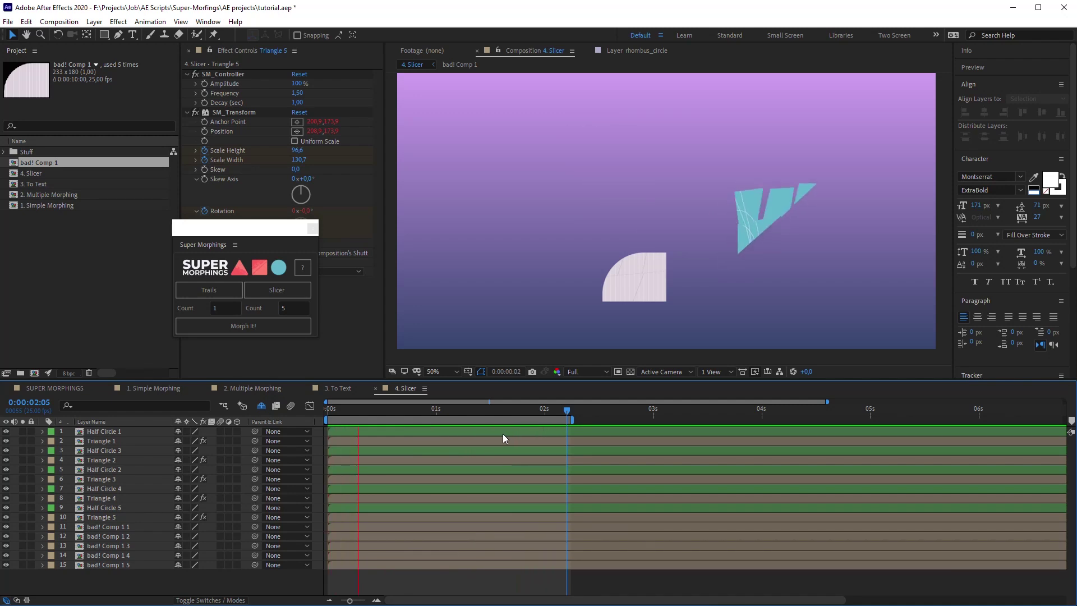
- Stop the preview and create a new 1920×1080, 10-second composition named Morphing
key(space)
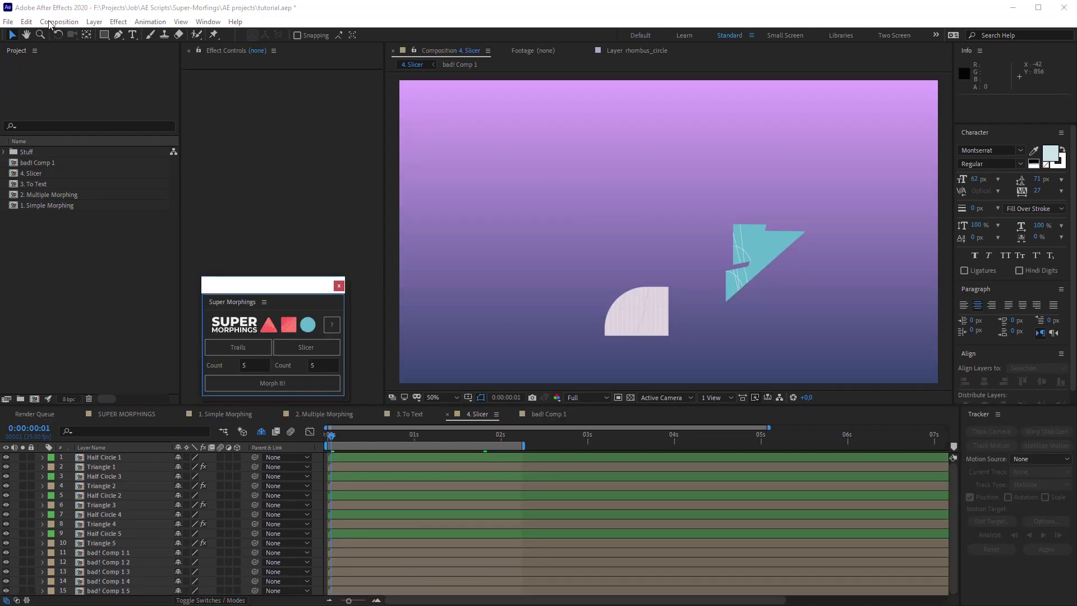
click(59, 21)
click(67, 34)
text(Morphing)
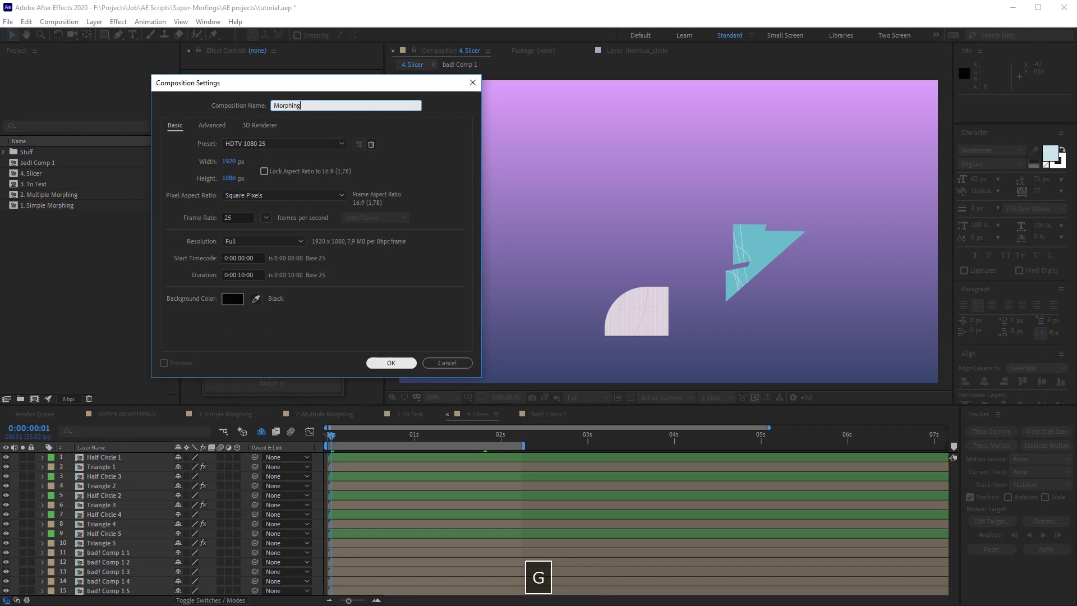
key(Return)
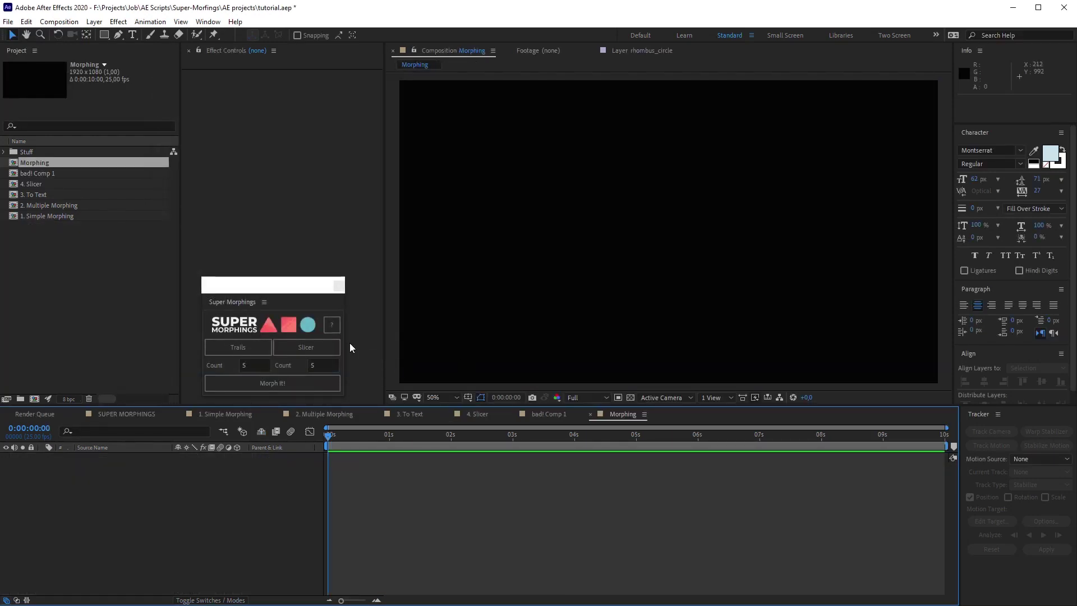
- Import face.jpg and the purple illustration JPG without creating a composition
double_click(62, 292)
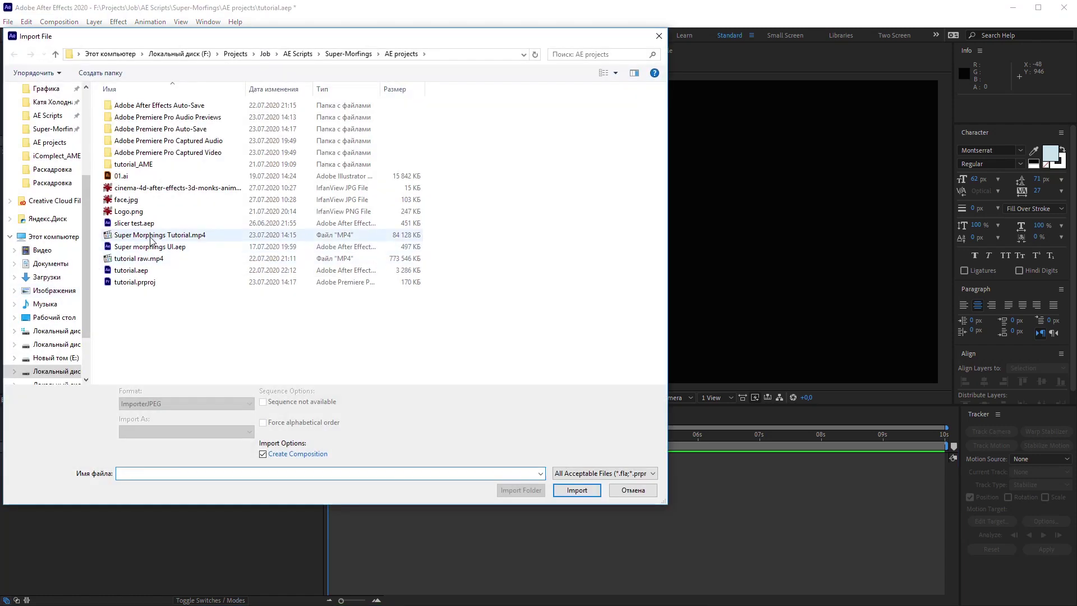
click(147, 188)
ctrl+click(147, 200)
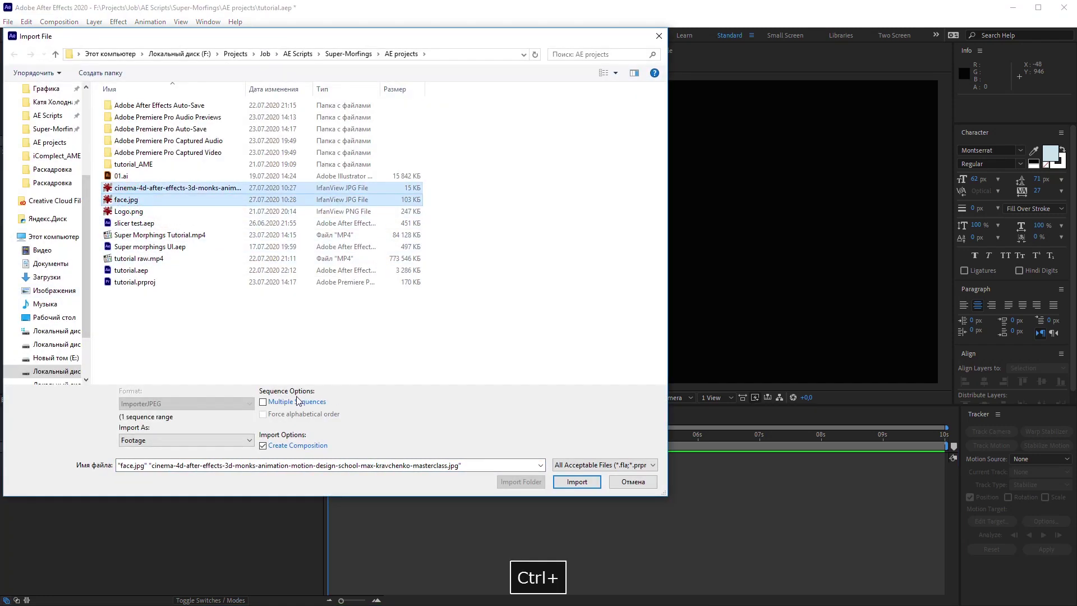
click(263, 446)
click(576, 485)
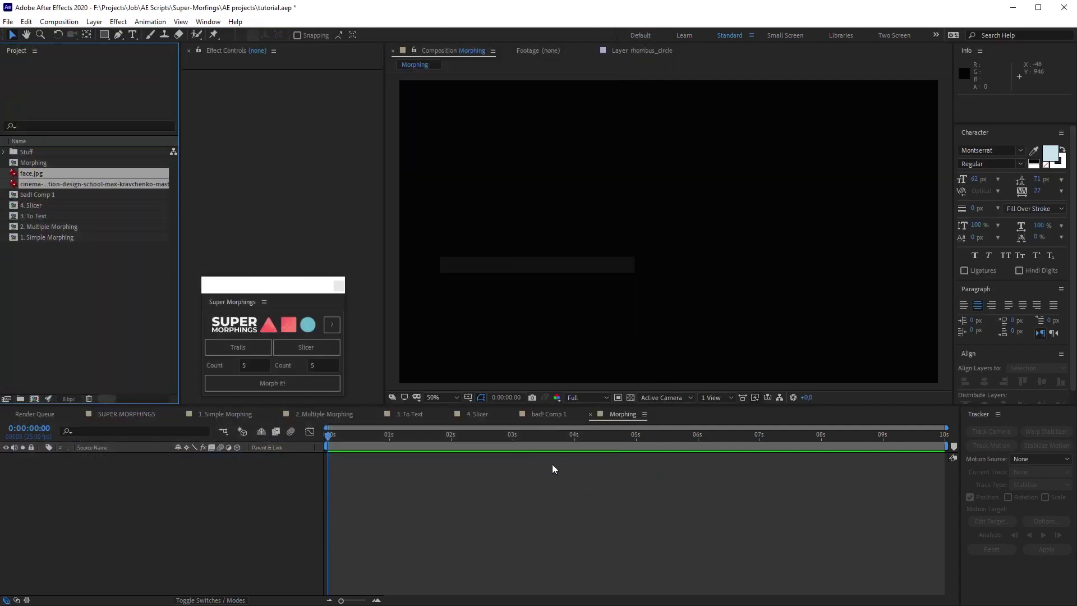
- Drag face.jpg from the Project panel into the Morphing composition
click(103, 316)
click(35, 175)
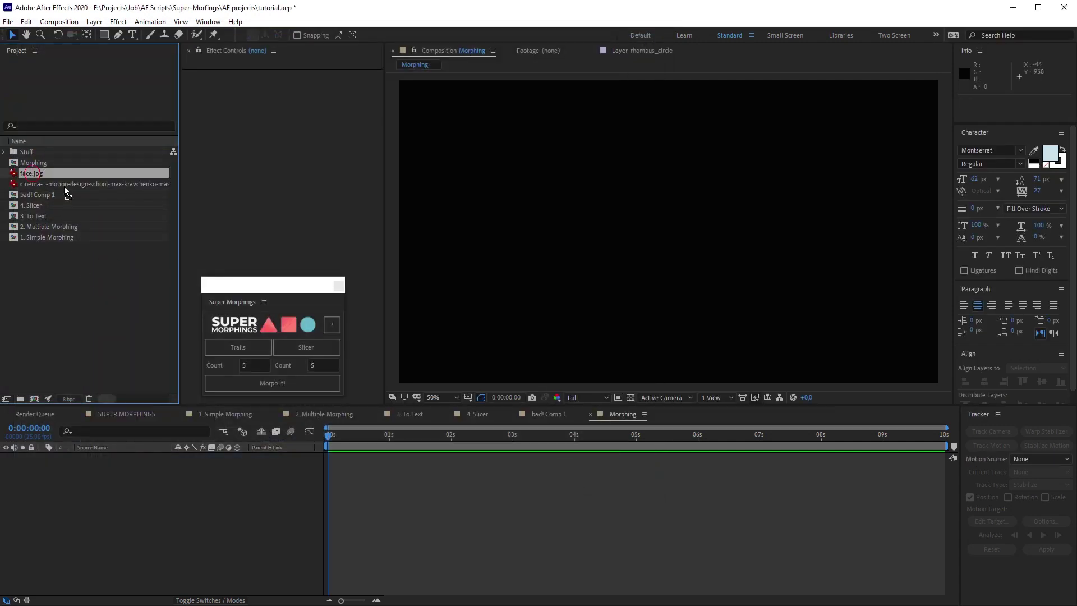
drag(35, 175, 780, 241)
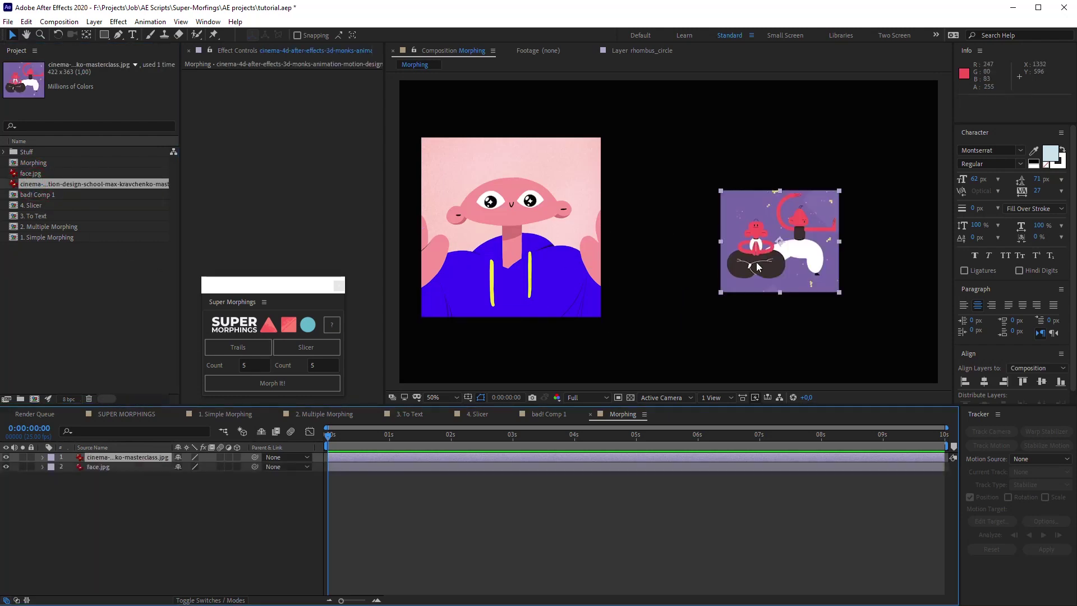
- Test Morph It! between the two image layers with previews, then undo the morph
shift+click(435, 467)
click(258, 383)
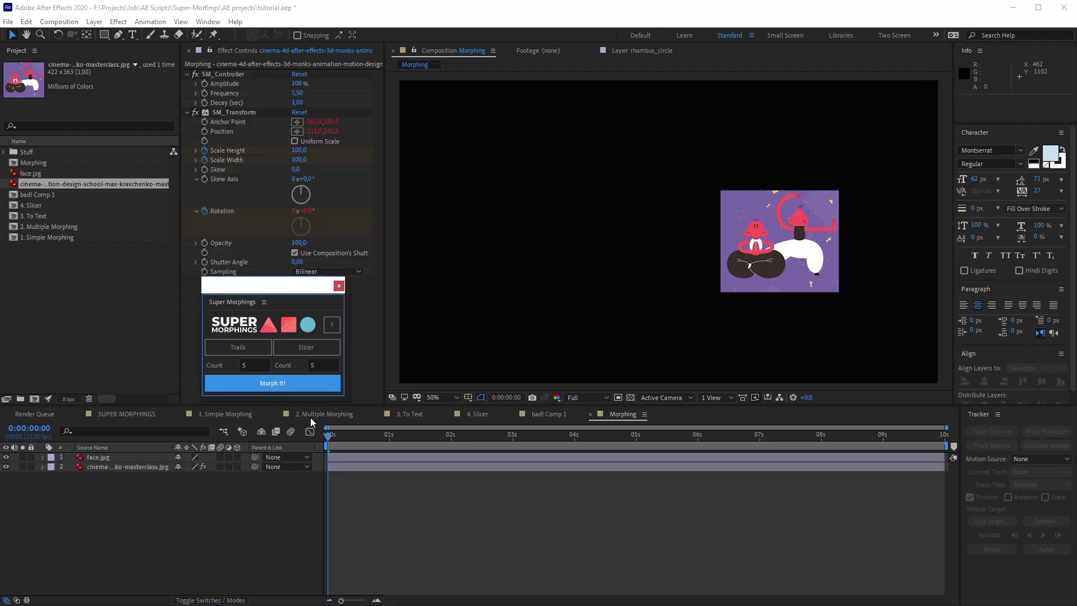
key(space)
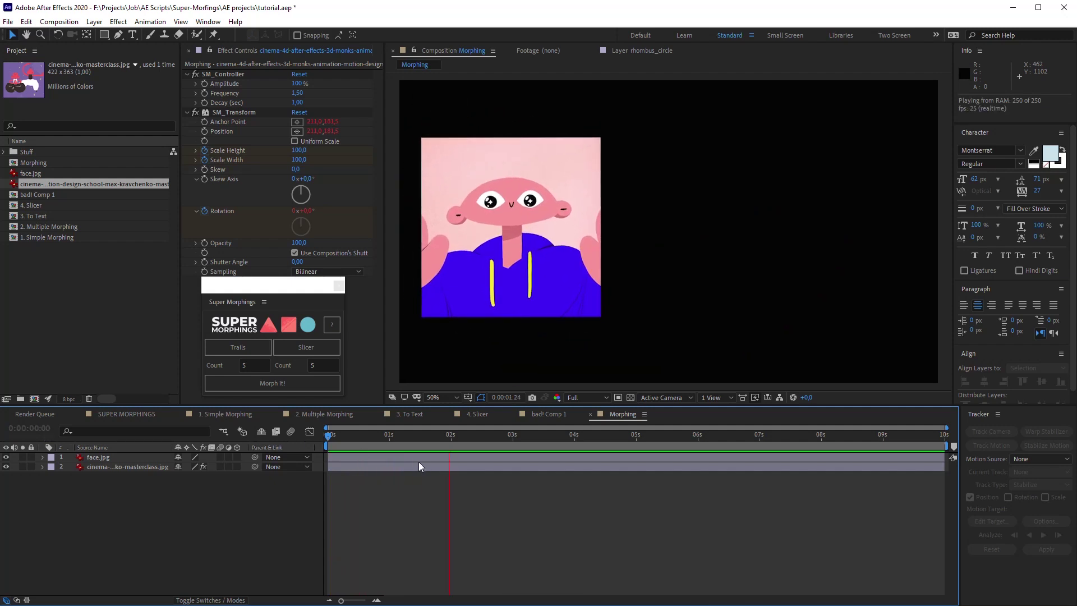
key(space)
key(ctrl+z)
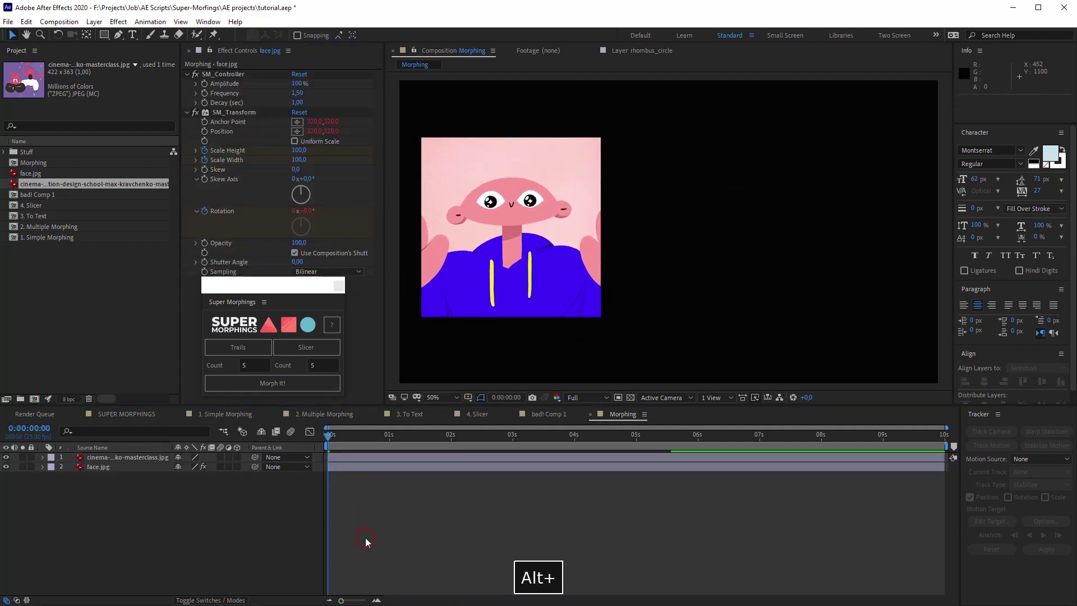
key(space)
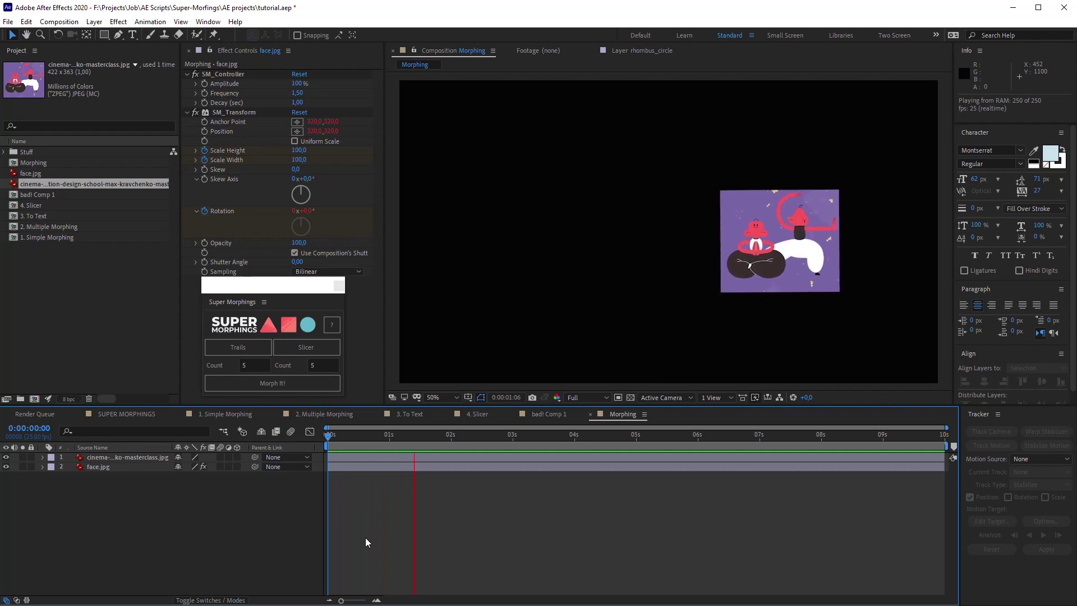
key(space)
key(ctrl+z)
click(512, 546)
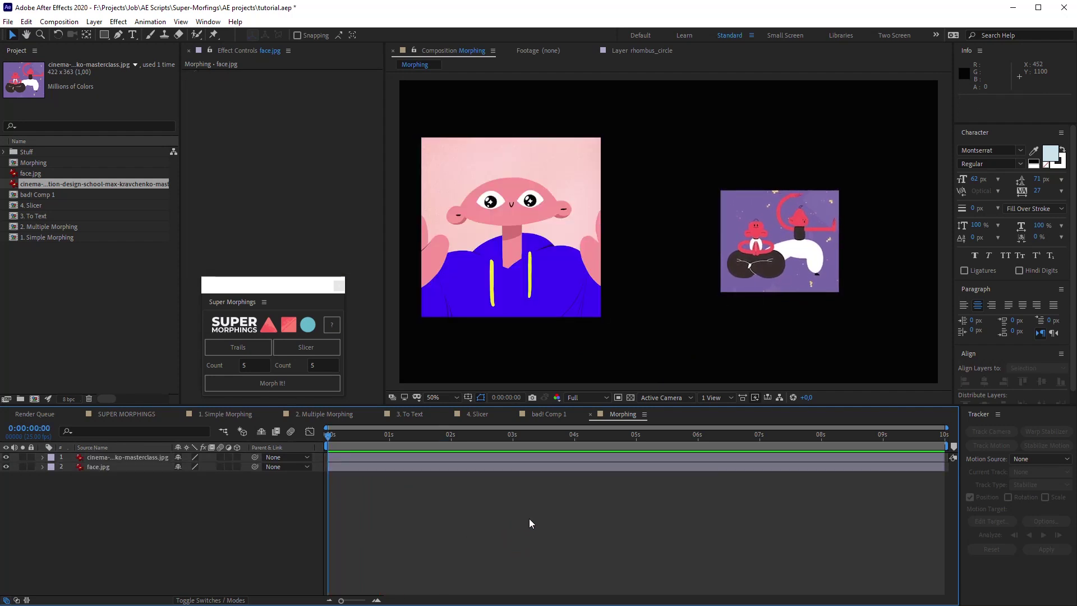
- Add a text layer reading MOTION / DESIGN / SCHOOL on three lines at the top centre
key(ctrl+t)
click(684, 173)
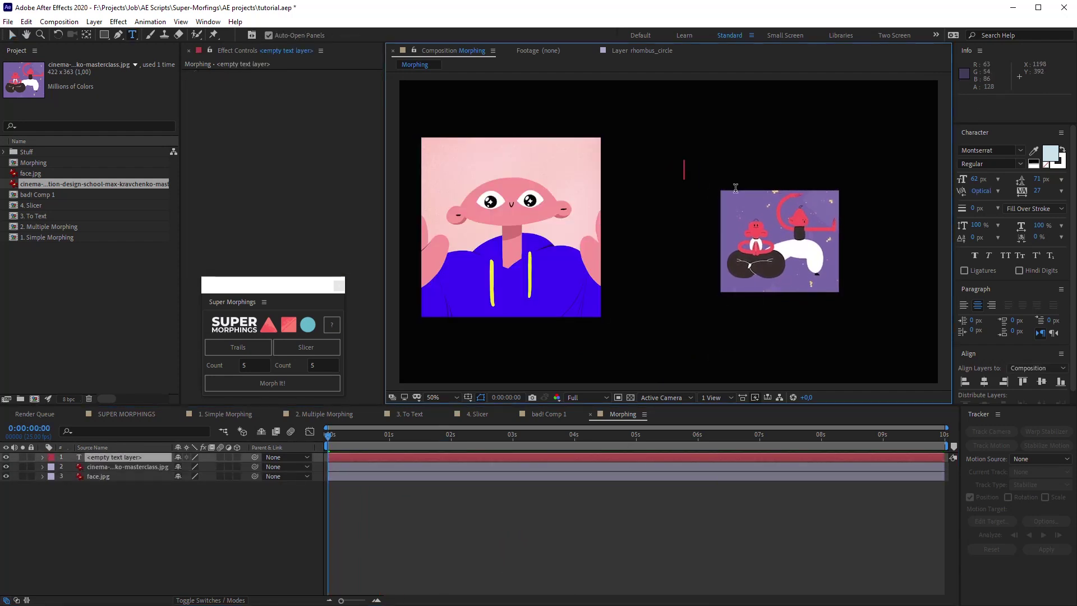
text(MOTIO)
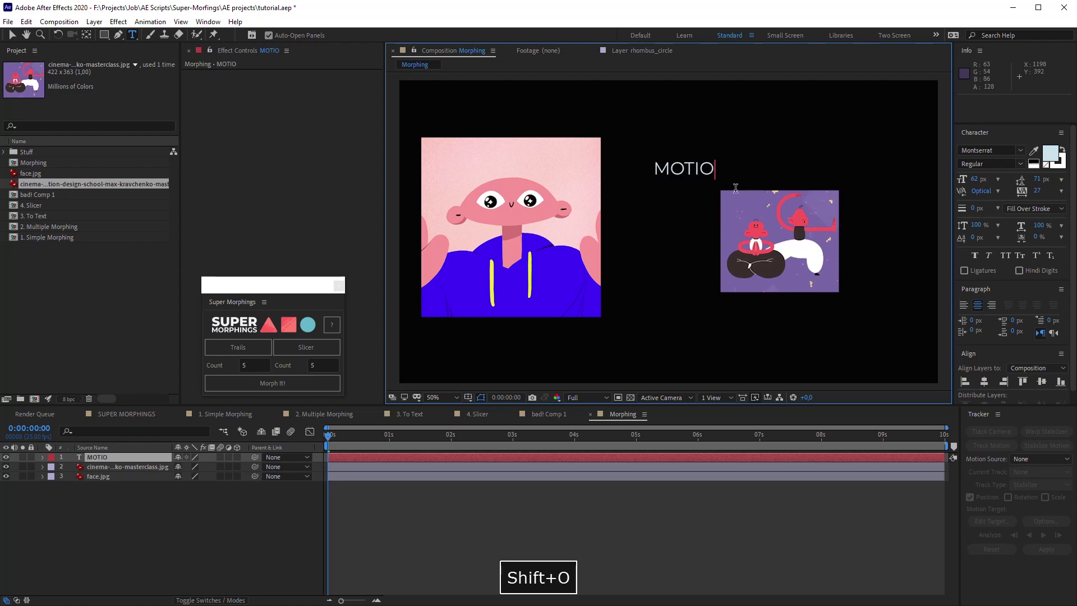
text(N)
key(Return)
text(DES)
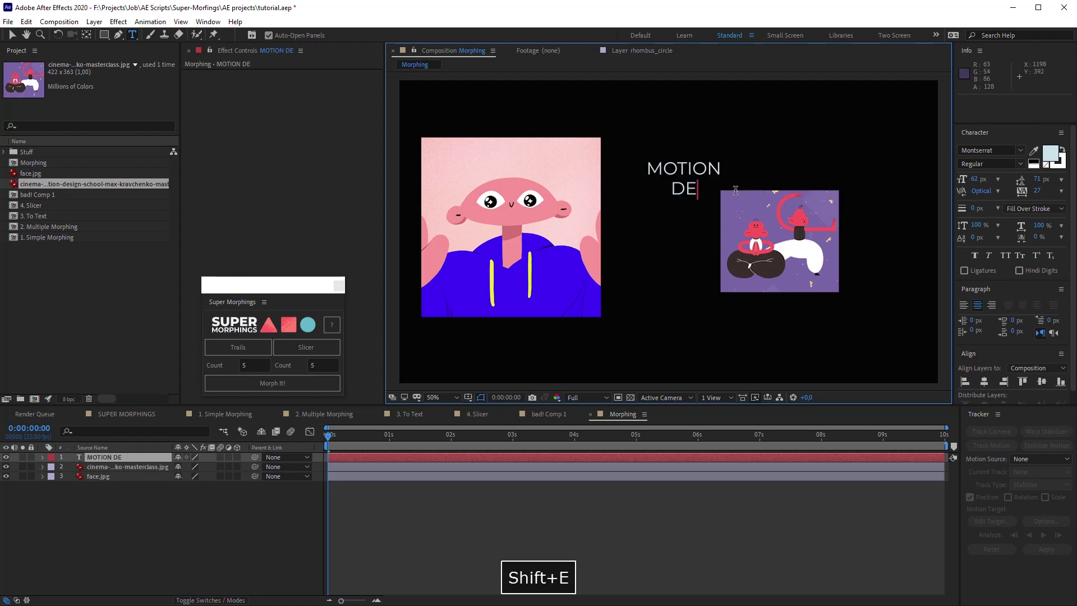
text(IGN)
key(Return)
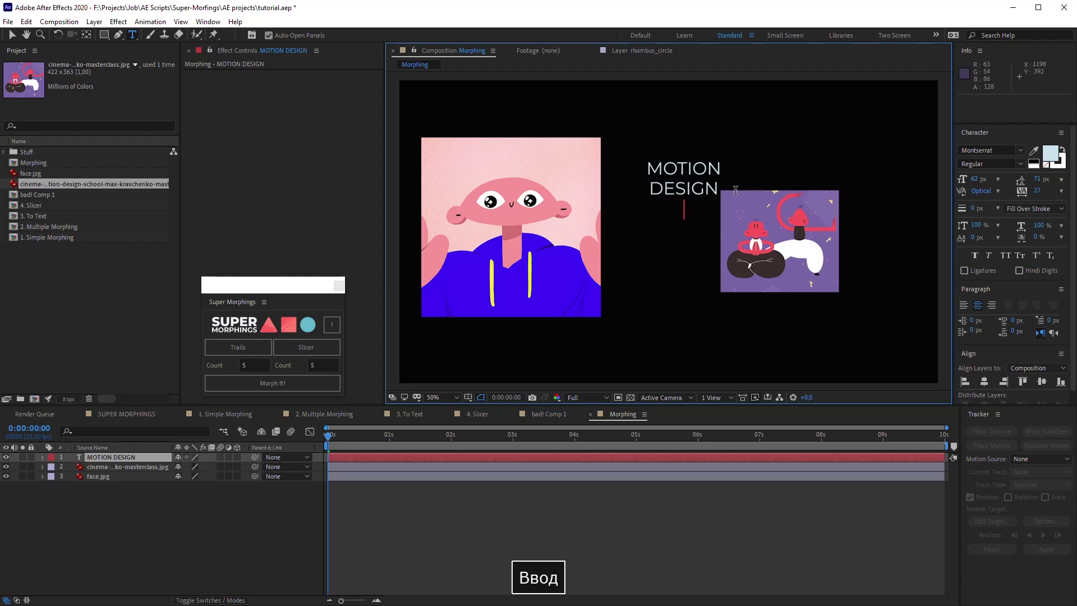
text(SCHOOL)
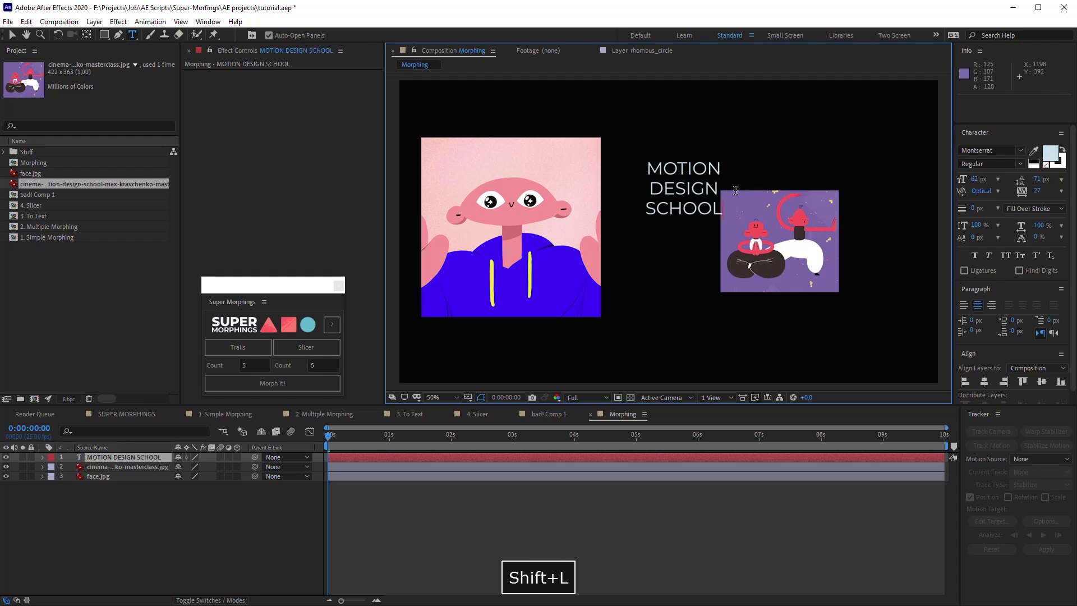
drag(736, 191, 718, 134)
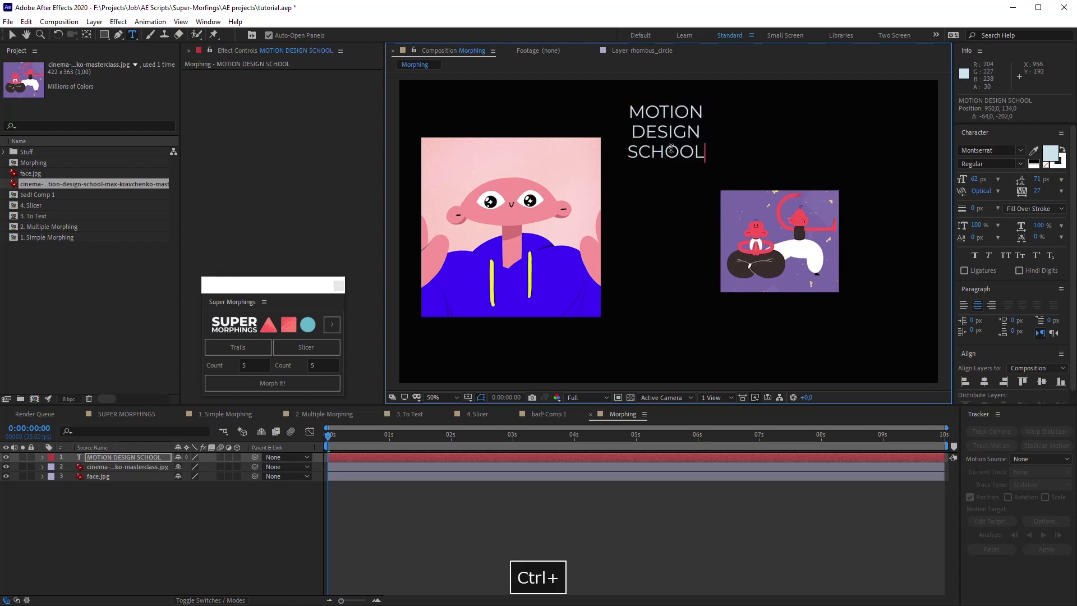
- Try Morph It! across all three layers, preview it, then undo
click(771, 255)
shift+click(772, 255)
shift+click(666, 130)
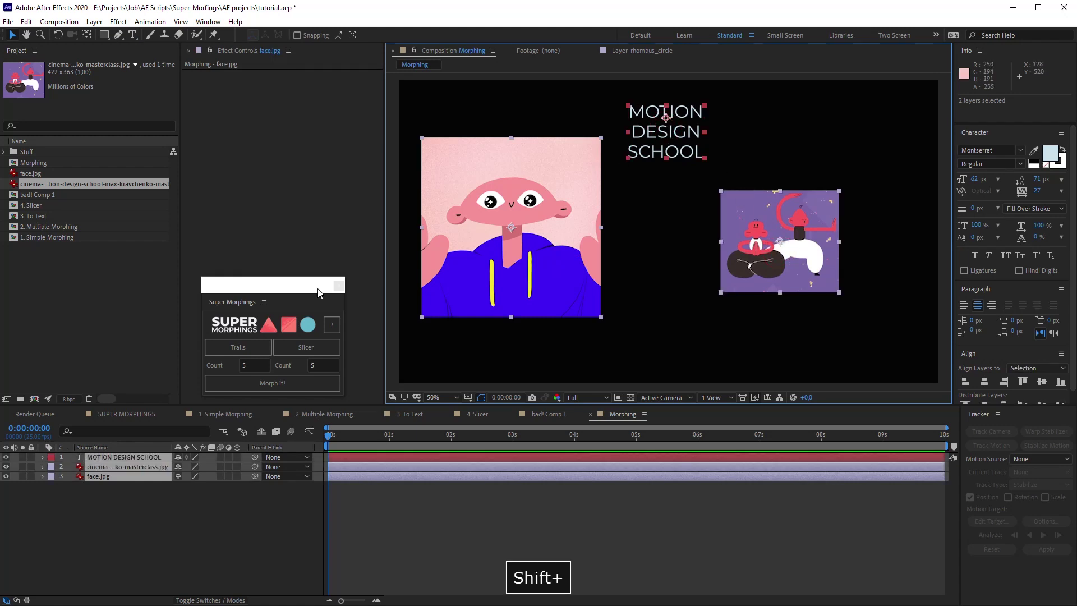
click(277, 383)
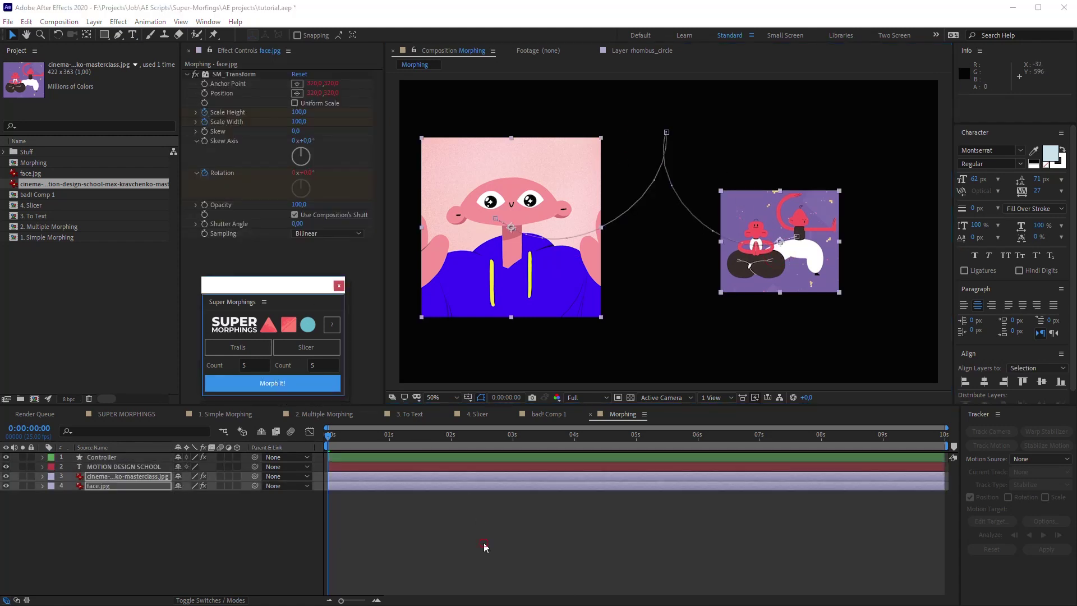
key(space)
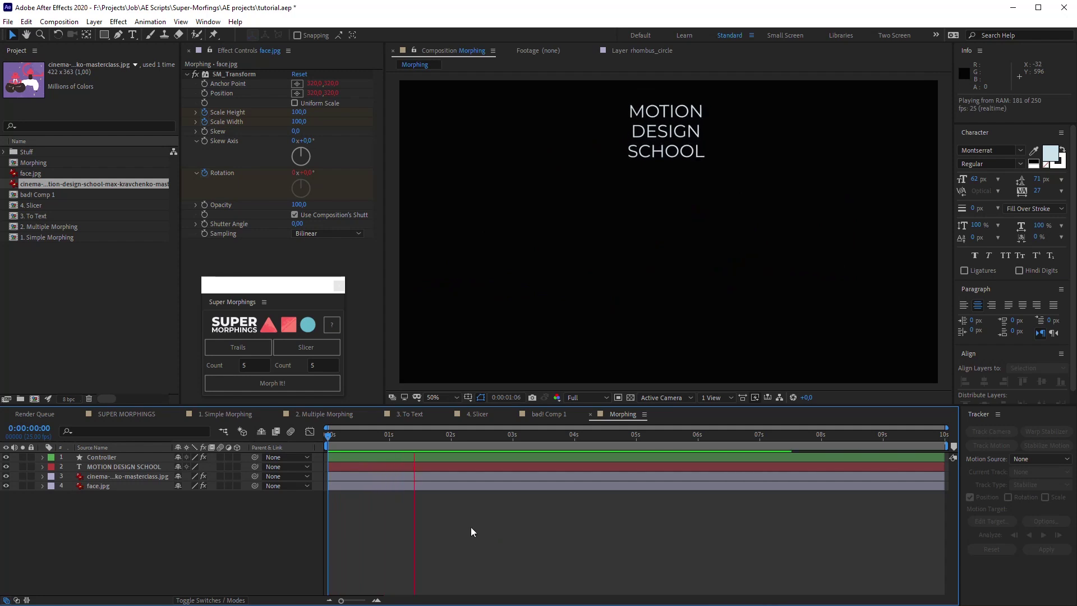
key(ctrl+z)
key(ctrl+z)
key(ctrl+z)
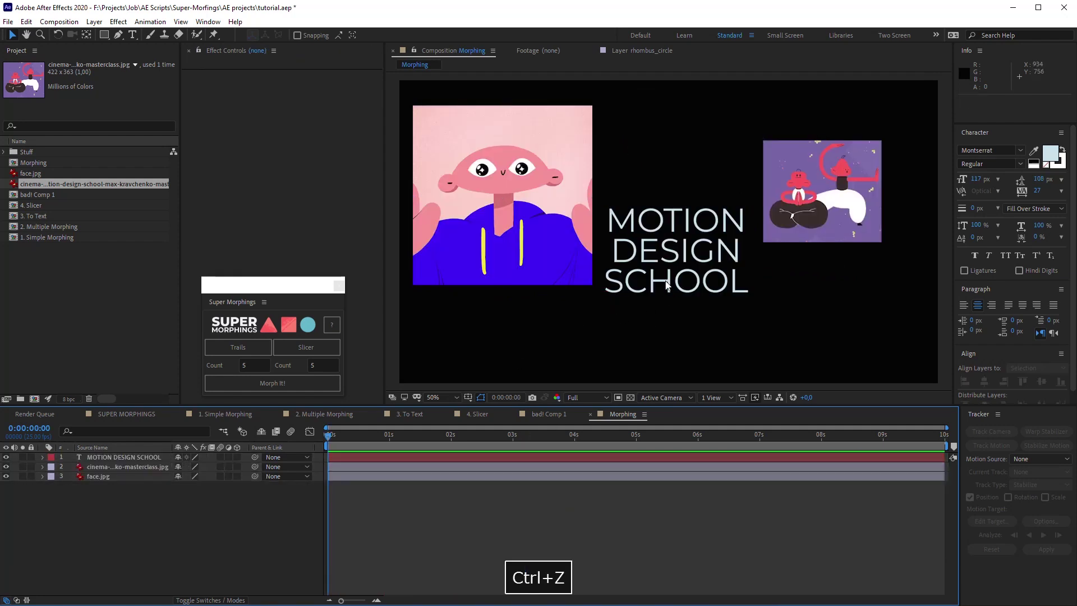
- Morph face.jpg into the MOTION DESIGN SCHOOL text and preview the result
shift+click(315, 476)
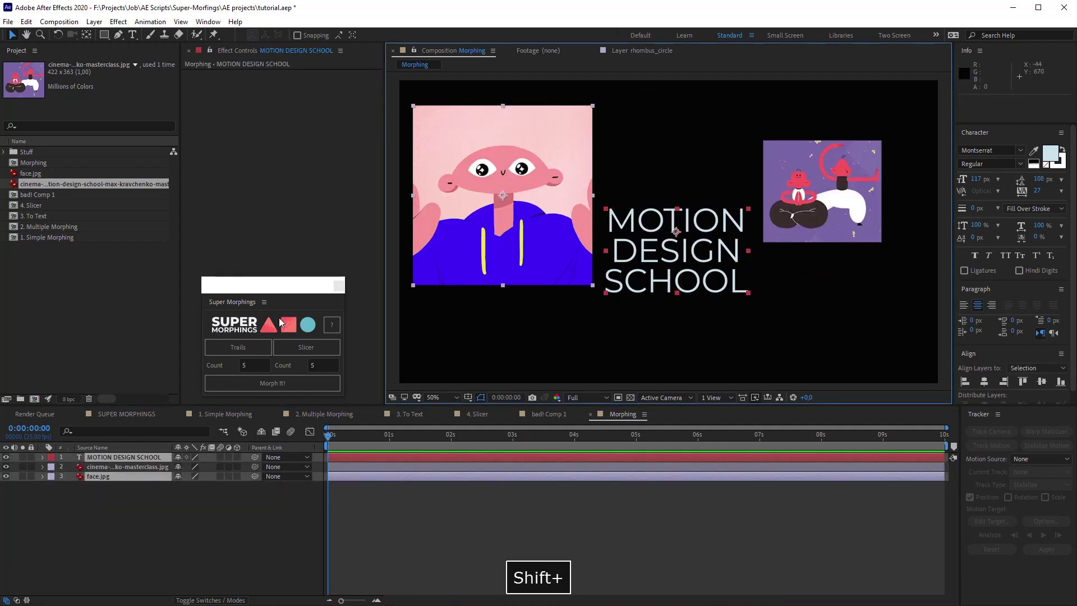
click(281, 384)
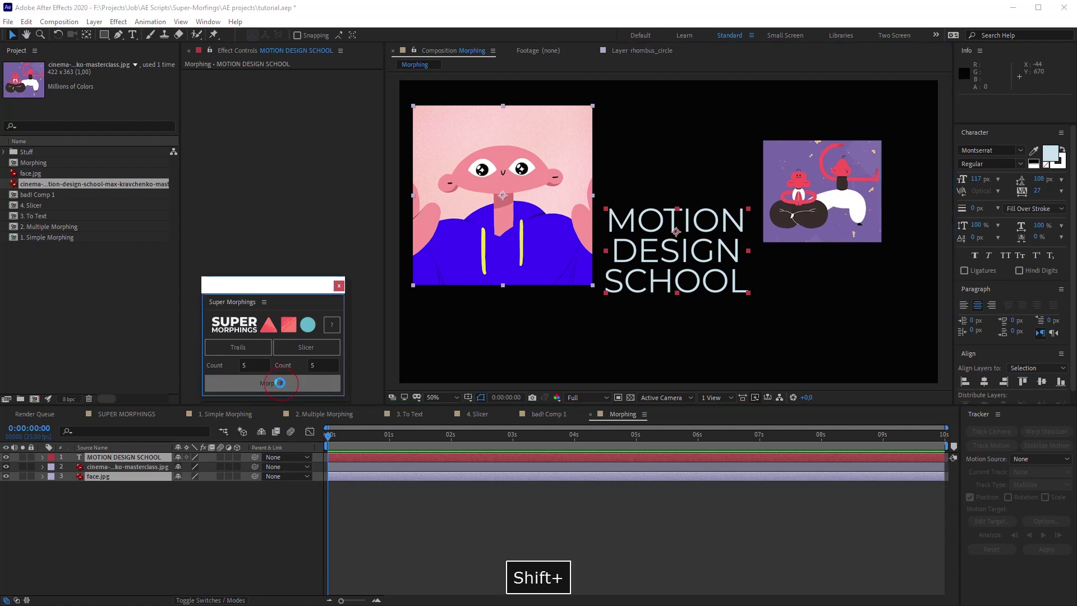
click(469, 560)
key(space)
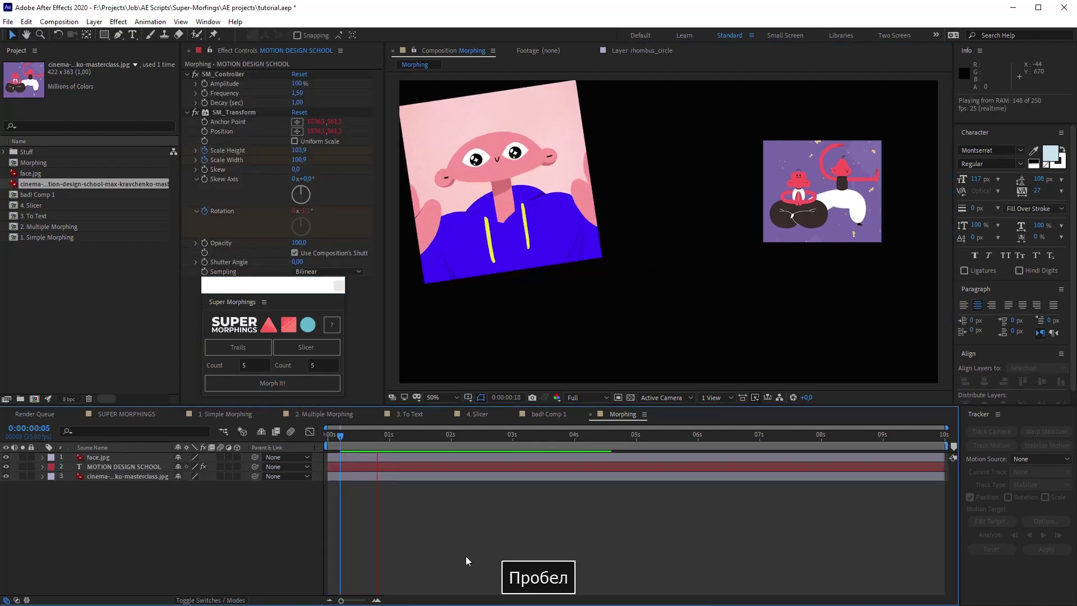
- Stop and replay the face-to-text morph preview
key(space)
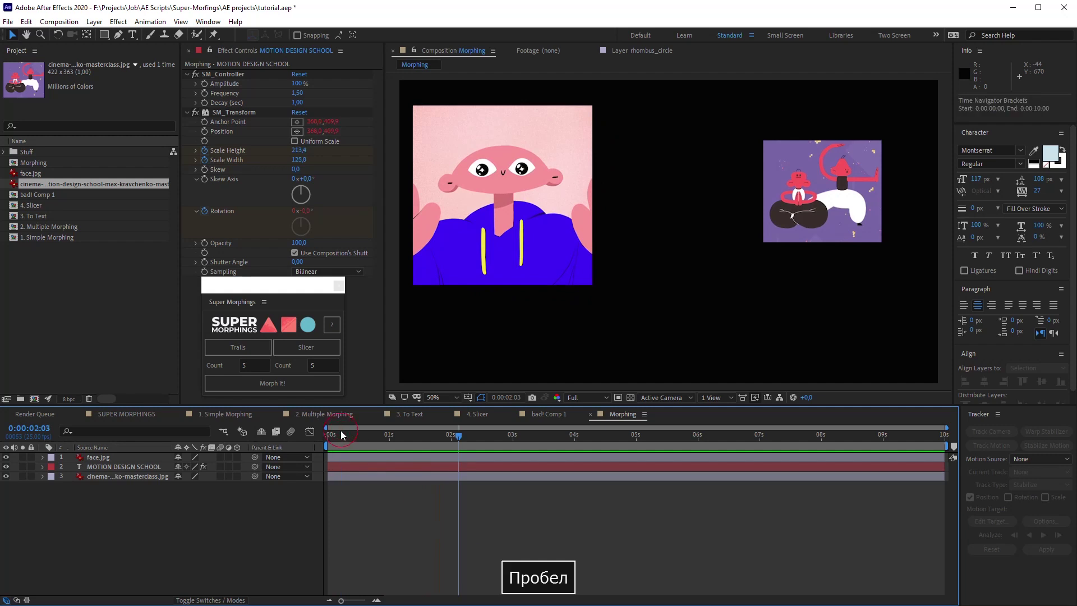
key(space)
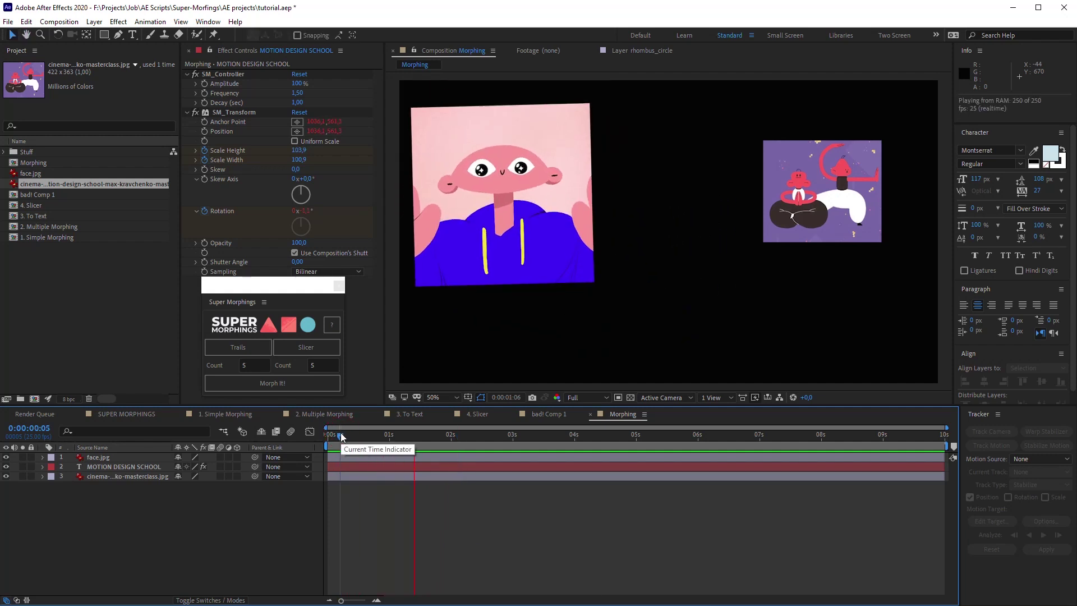